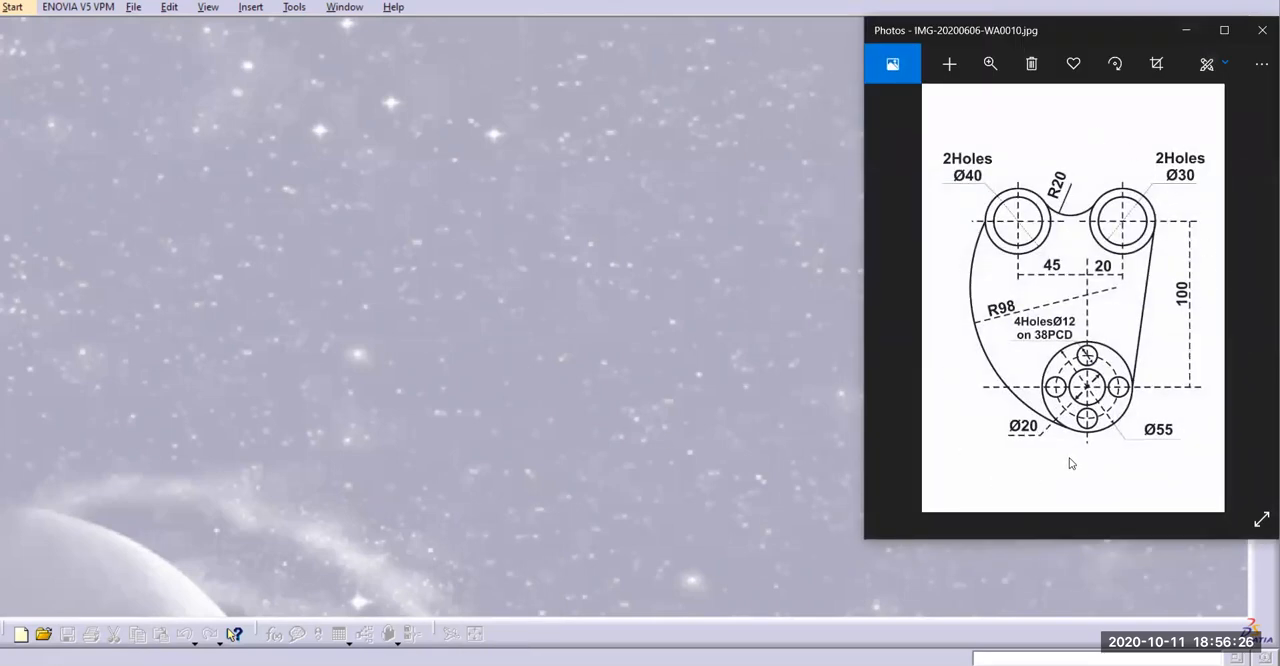
Create a new Sketcher part named sketch02 and open a sketch on its yz plane
{"action": "left_click", "coordinate": [1188, 31]}
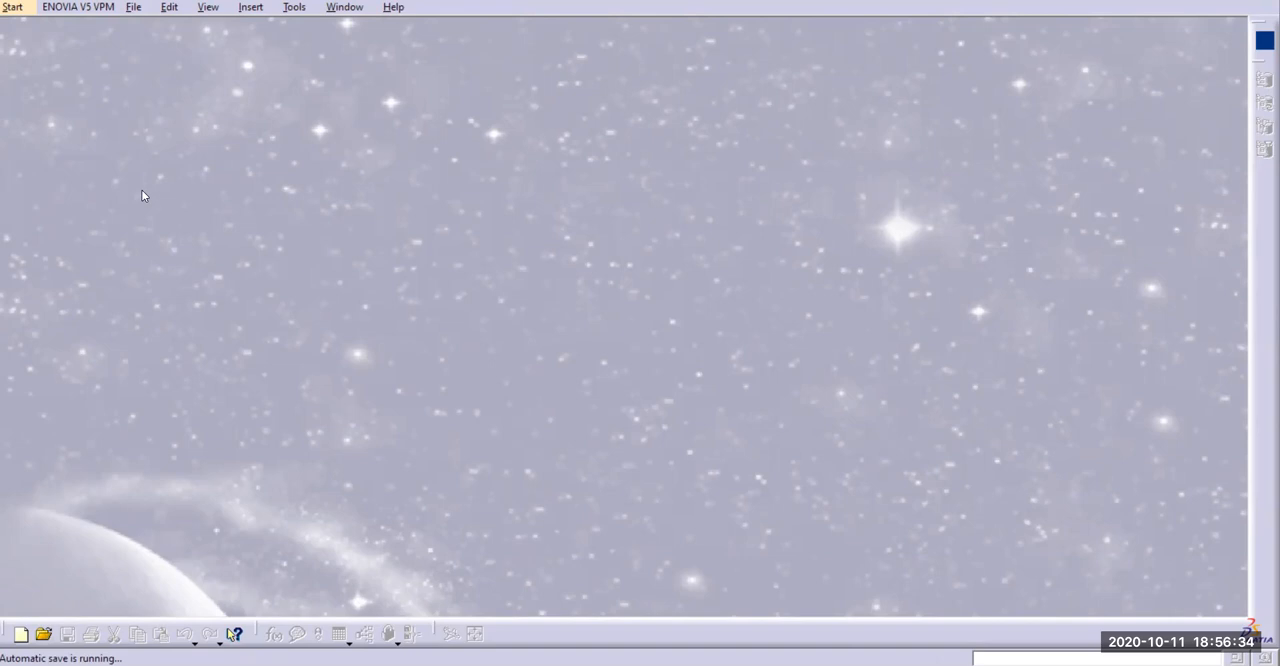
{"action": "left_click", "coordinate": [18, 9]}
{"action": "mouse_move", "coordinate": [10, 50]}
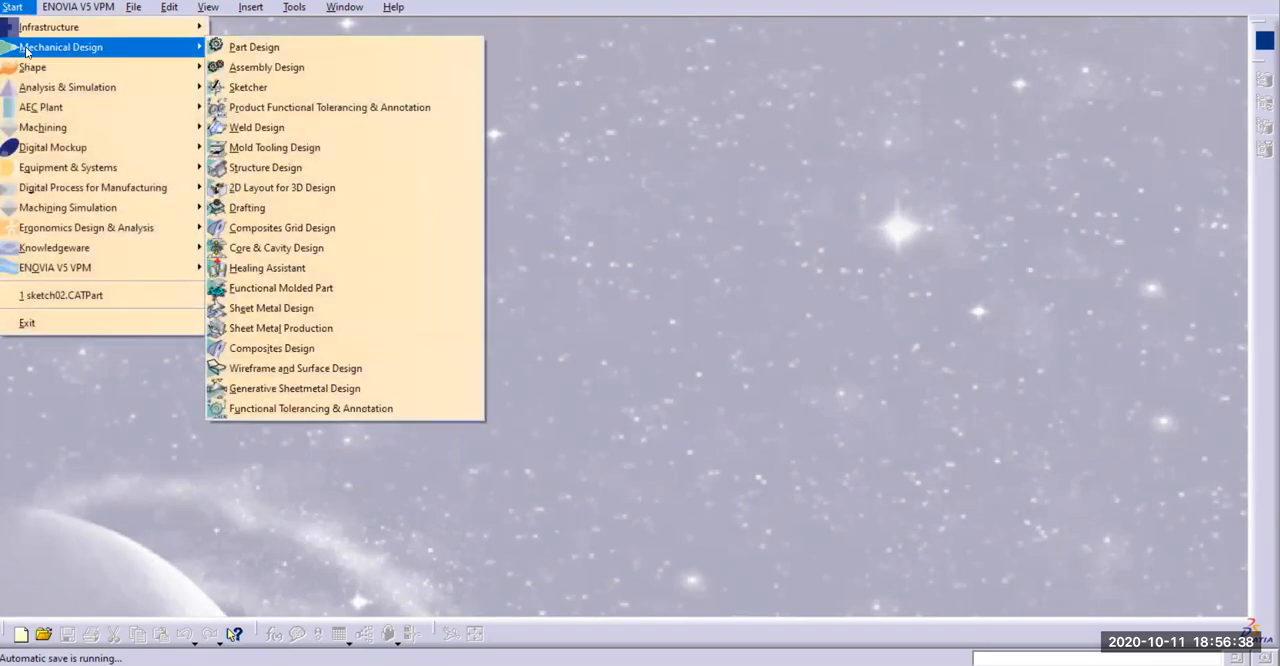
{"action": "left_click", "coordinate": [250, 88]}
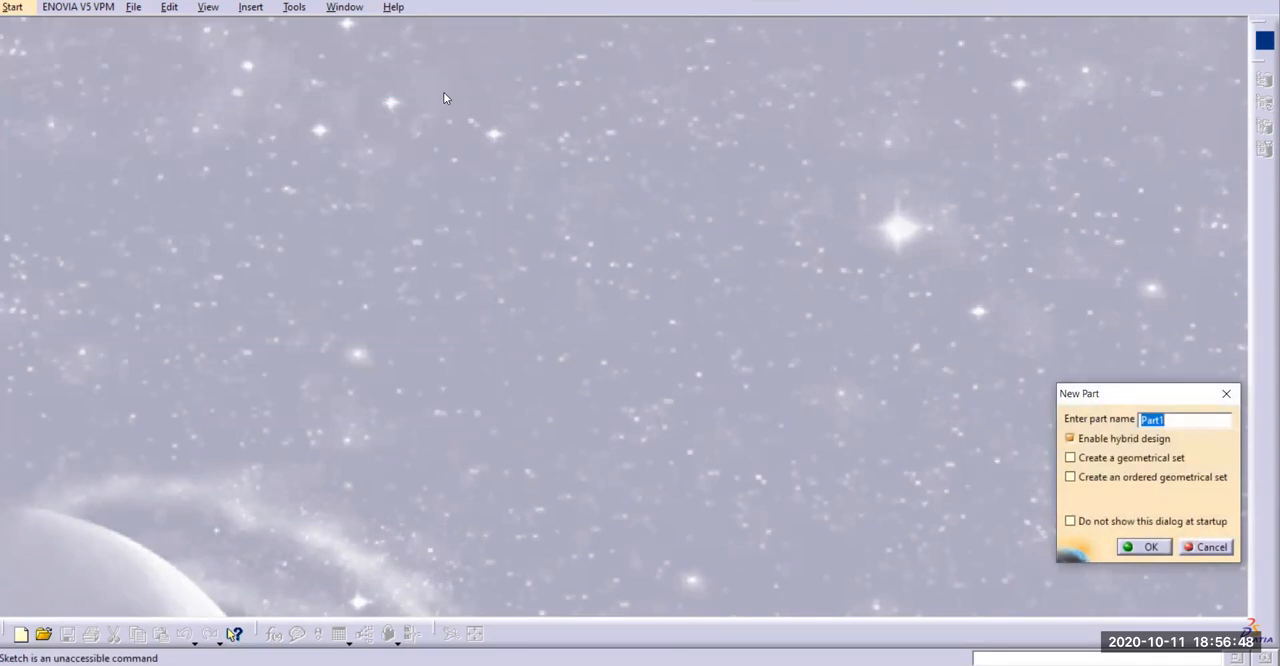
{"action": "type", "text": "sketch02"}
{"action": "key", "text": "Return"}
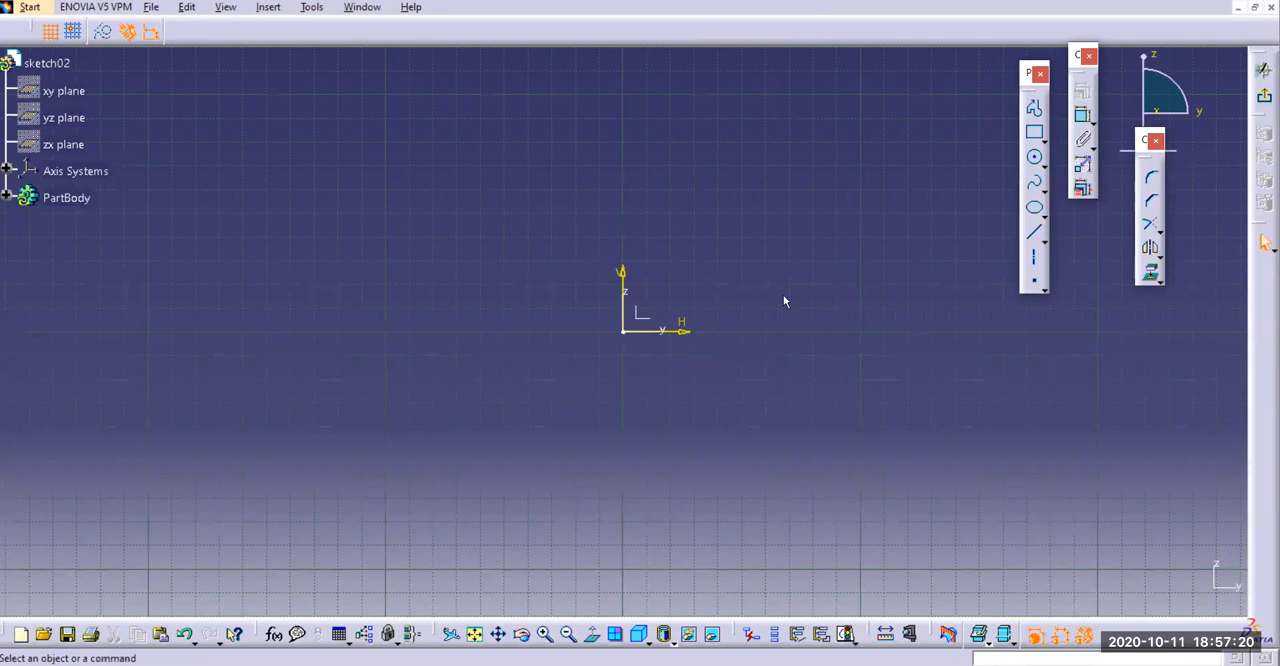
Consult the reference drawing, and draw two concentric circles about 80 mm and 60 mm in diameter centred on the sketch origin
{"action": "key", "text": "alt+Tab"}
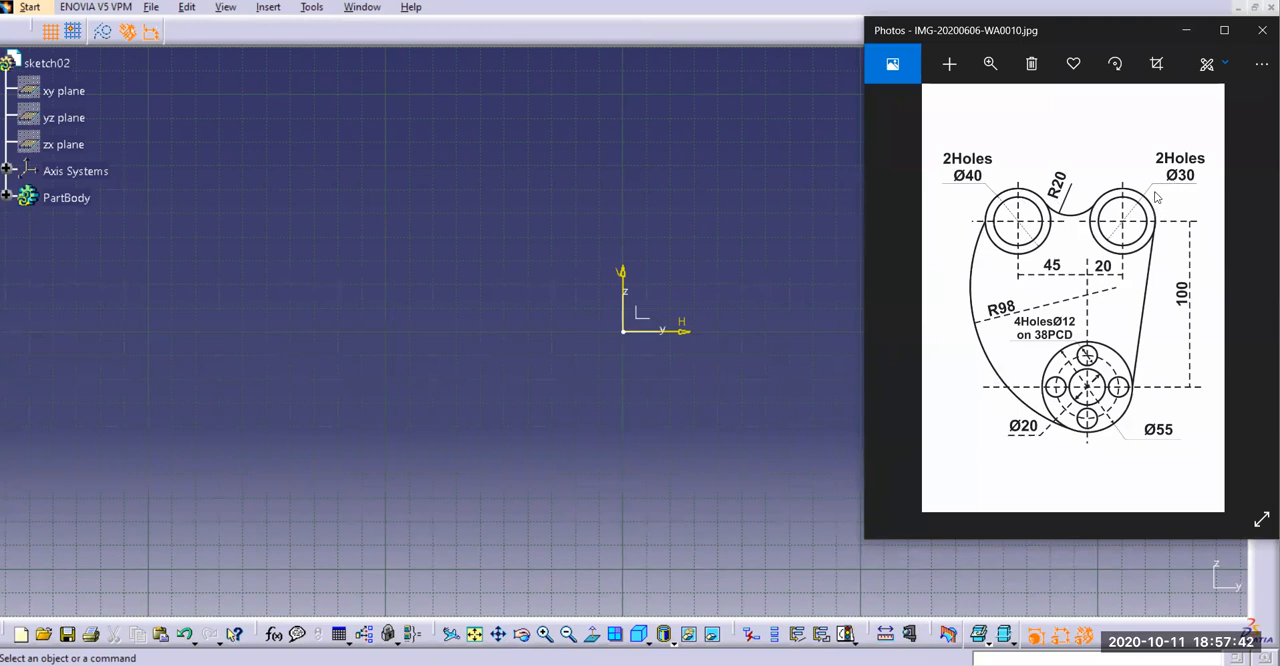
{"action": "left_click", "coordinate": [1183, 36]}
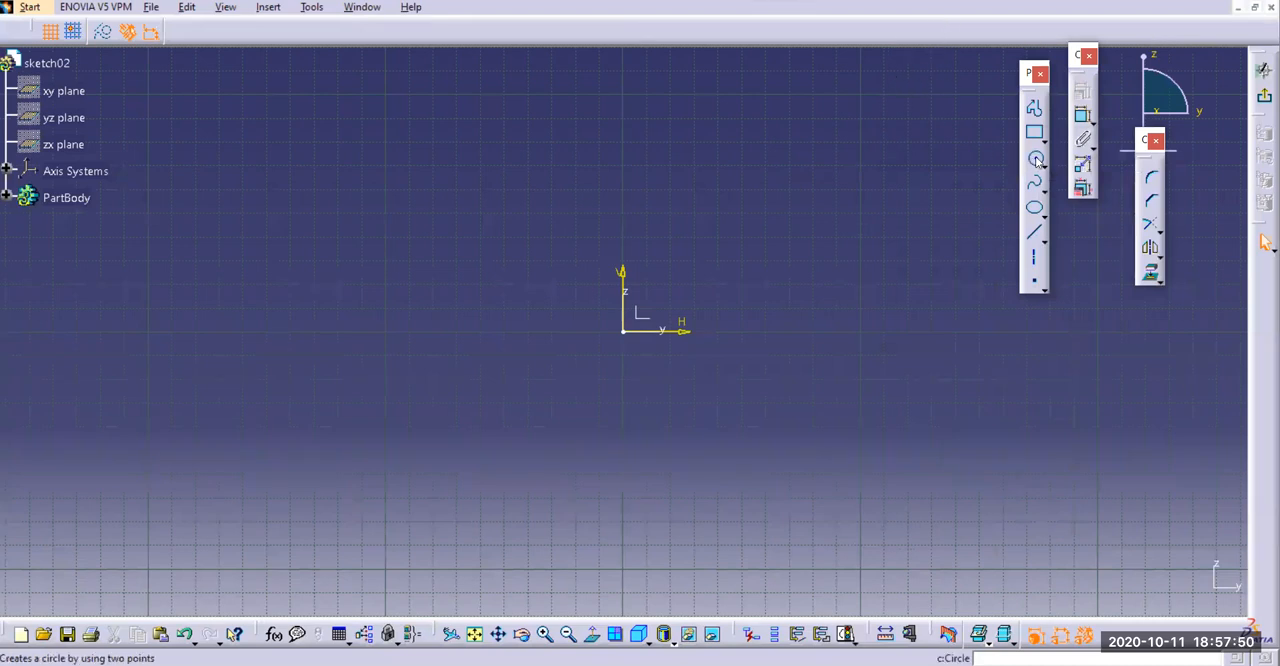
{"action": "left_click", "coordinate": [1036, 160]}
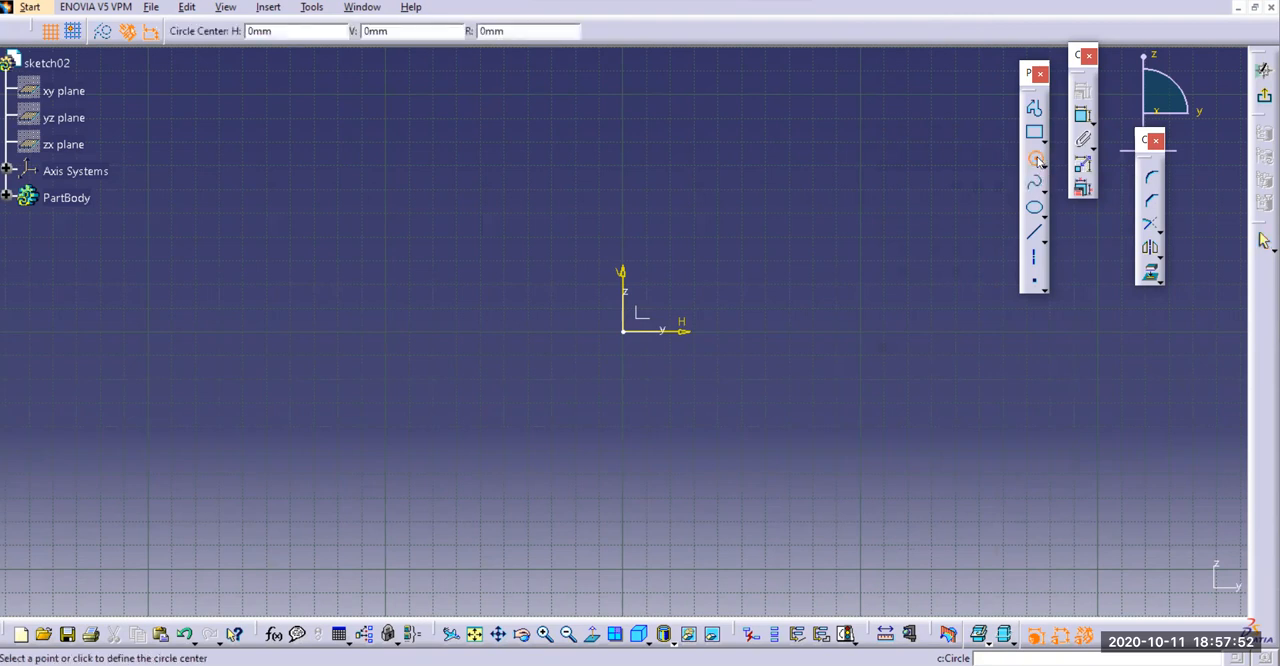
{"action": "left_click", "coordinate": [628, 332]}
{"action": "left_click", "coordinate": [697, 398]}
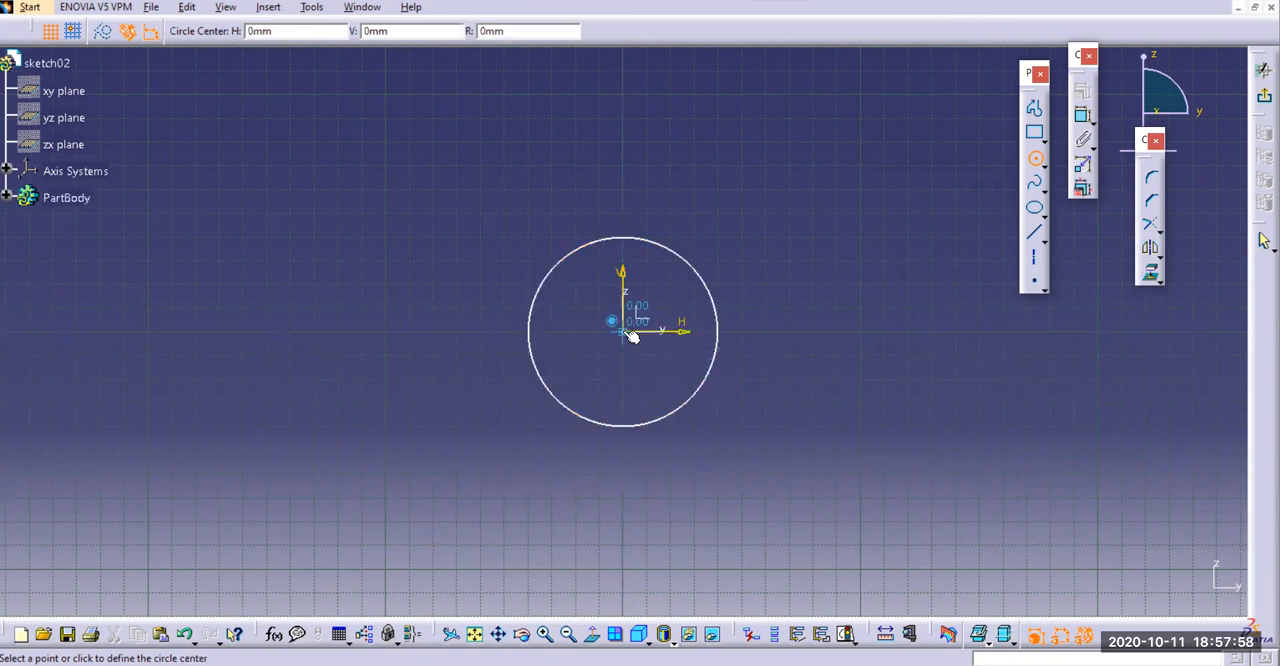
{"action": "left_click", "coordinate": [627, 334]}
{"action": "left_click", "coordinate": [668, 391]}
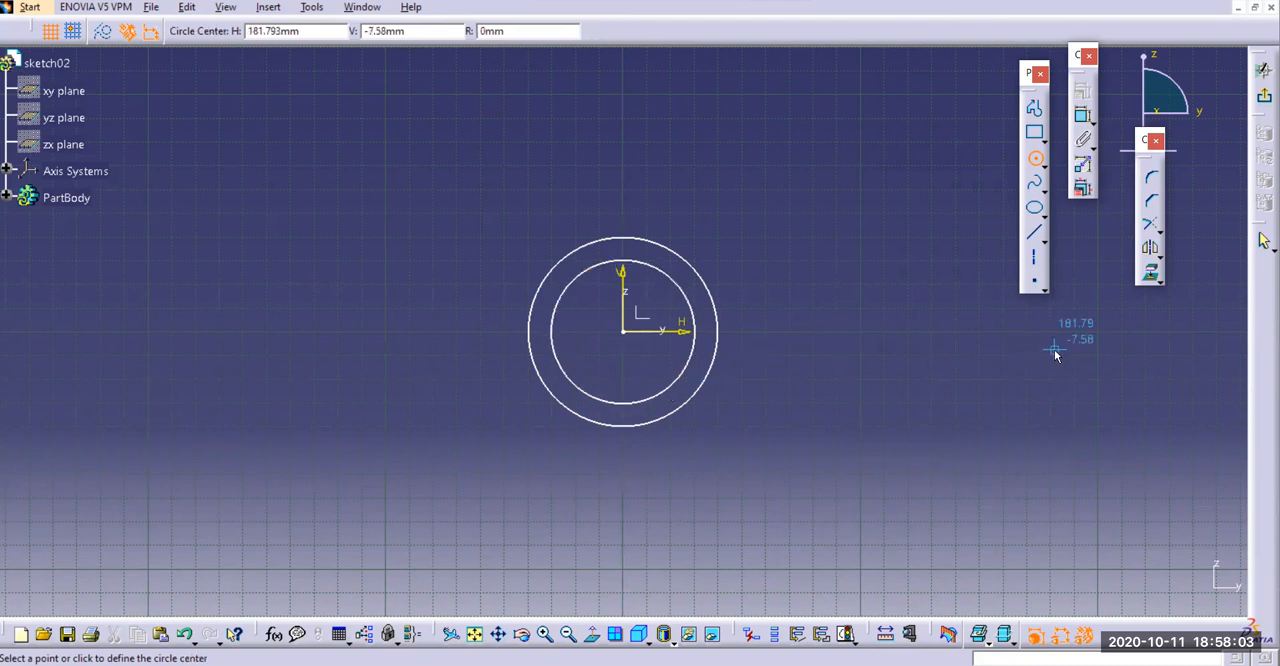
Draw two concentric circles about 69 mm and 53 mm in diameter on the horizontal axis, to the right of the origin circles
{"action": "left_click", "coordinate": [921, 332]}
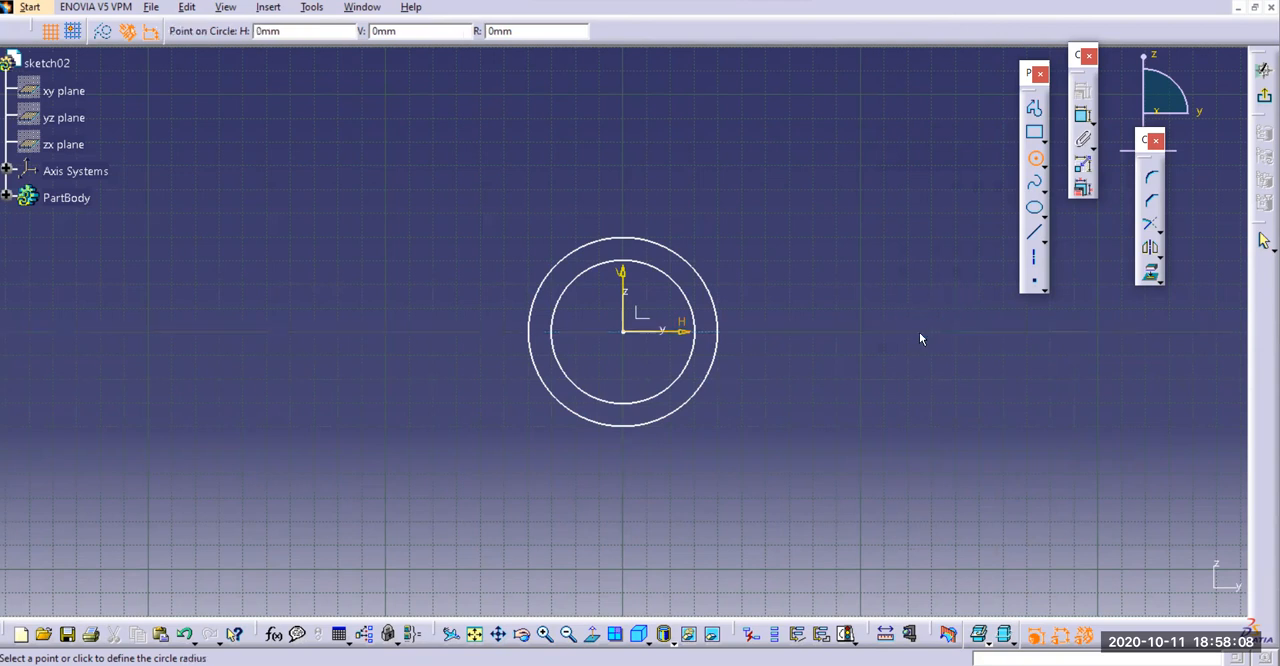
{"action": "left_click", "coordinate": [972, 388]}
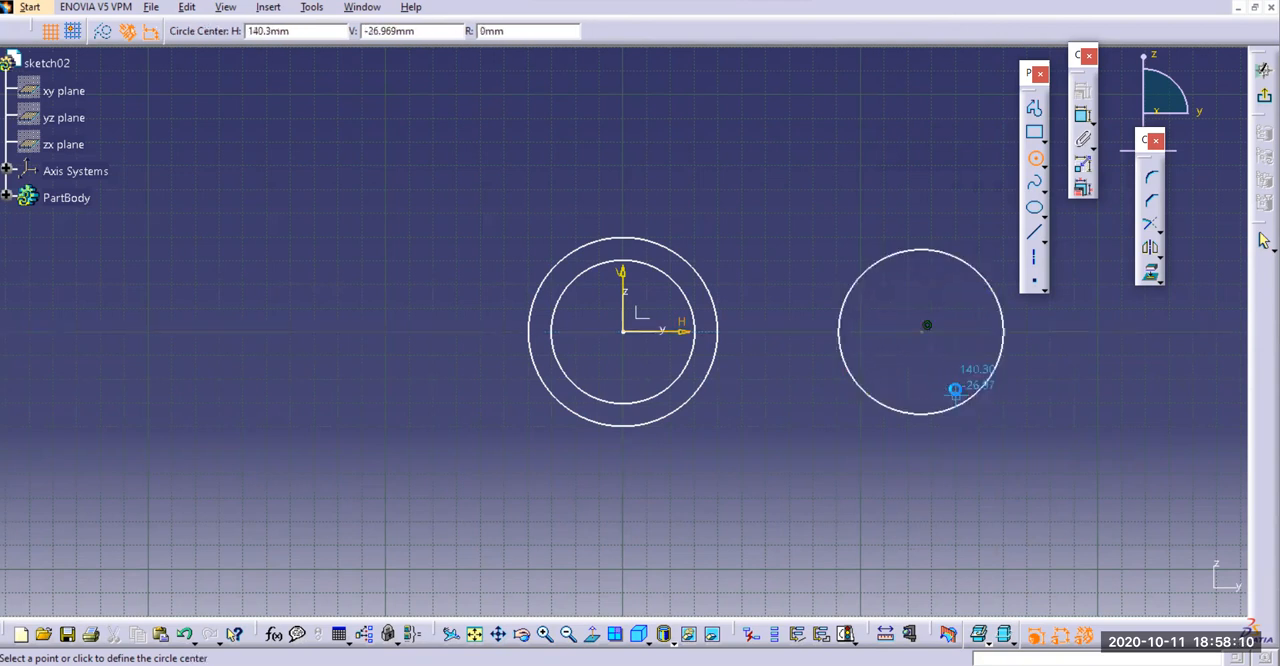
{"action": "left_click", "coordinate": [926, 333]}
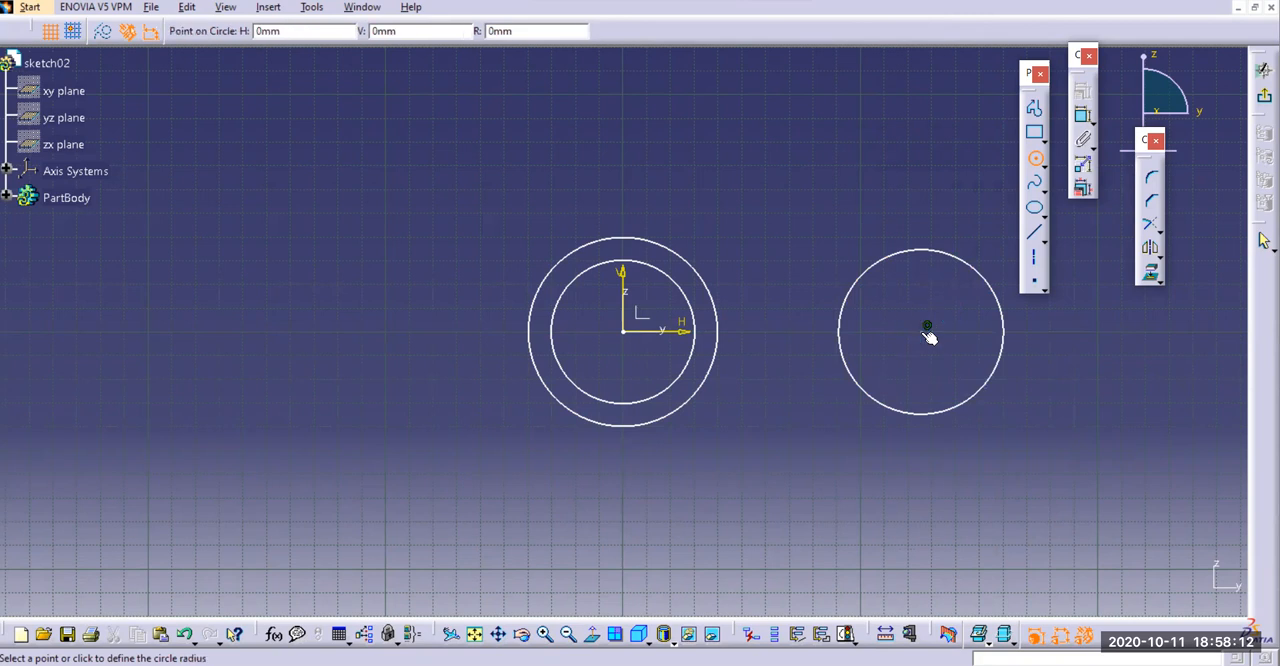
{"action": "left_click", "coordinate": [947, 392]}
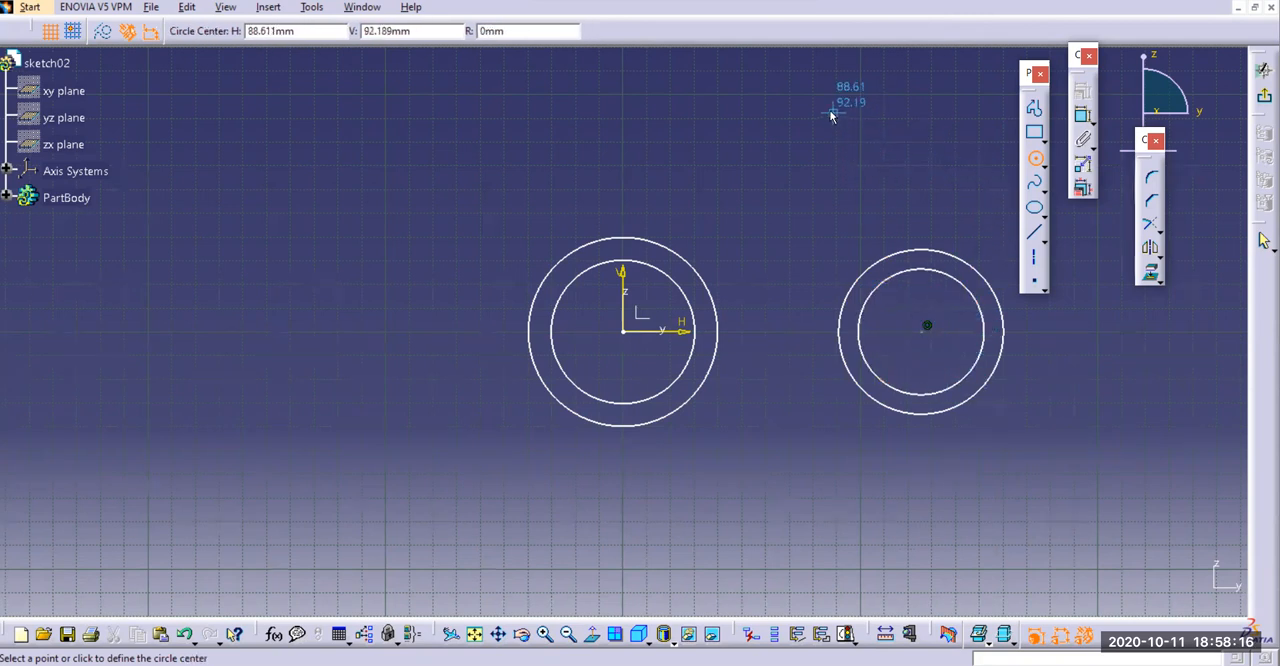
{"action": "key", "text": "Escape"}
Dimension the two circles at the origin, setting their diameters to 40 mm and 30 mm
{"action": "left_click", "coordinate": [1085, 118]}
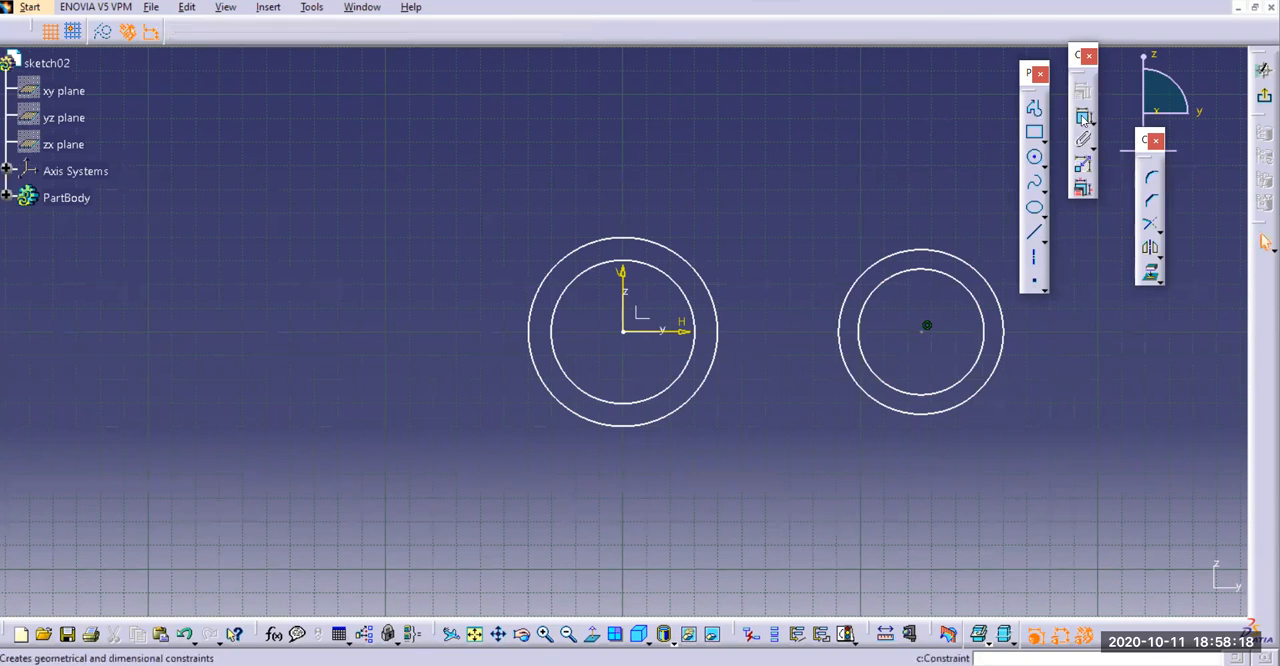
{"action": "left_click", "coordinate": [640, 260]}
{"action": "left_click", "coordinate": [624, 166]}
{"action": "left_click", "coordinate": [655, 244]}
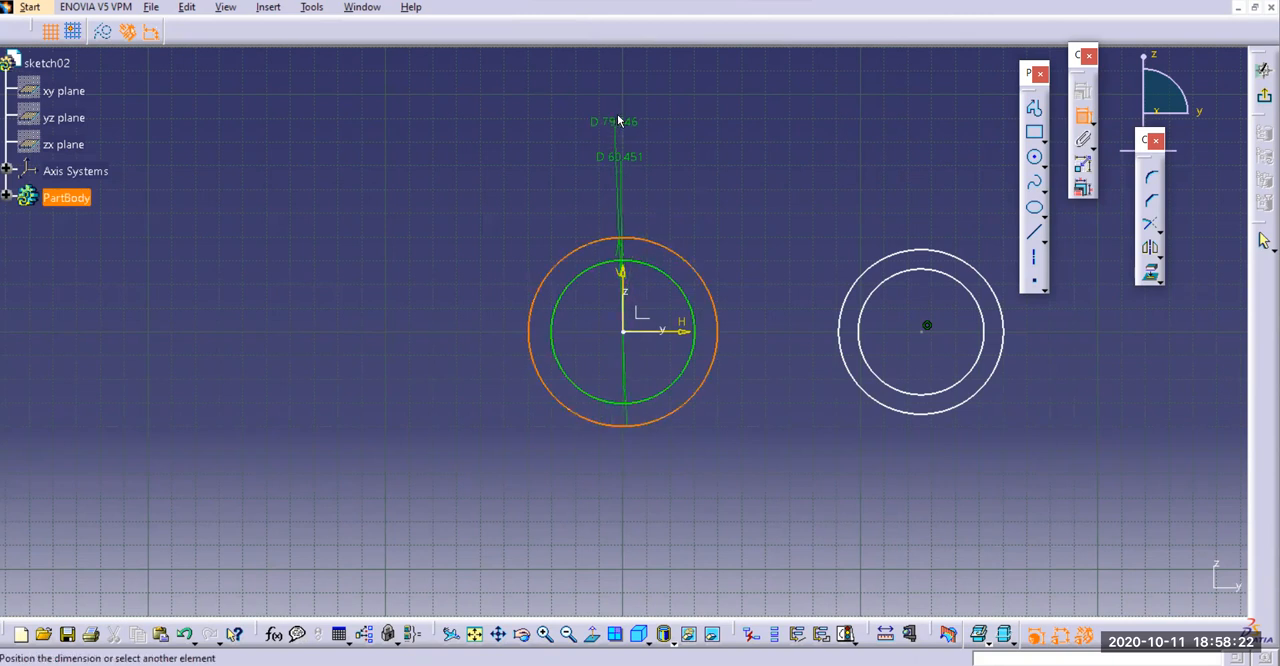
{"action": "left_click", "coordinate": [628, 98]}
{"action": "double_click", "coordinate": [634, 91]}
{"action": "type", "text": "40"}
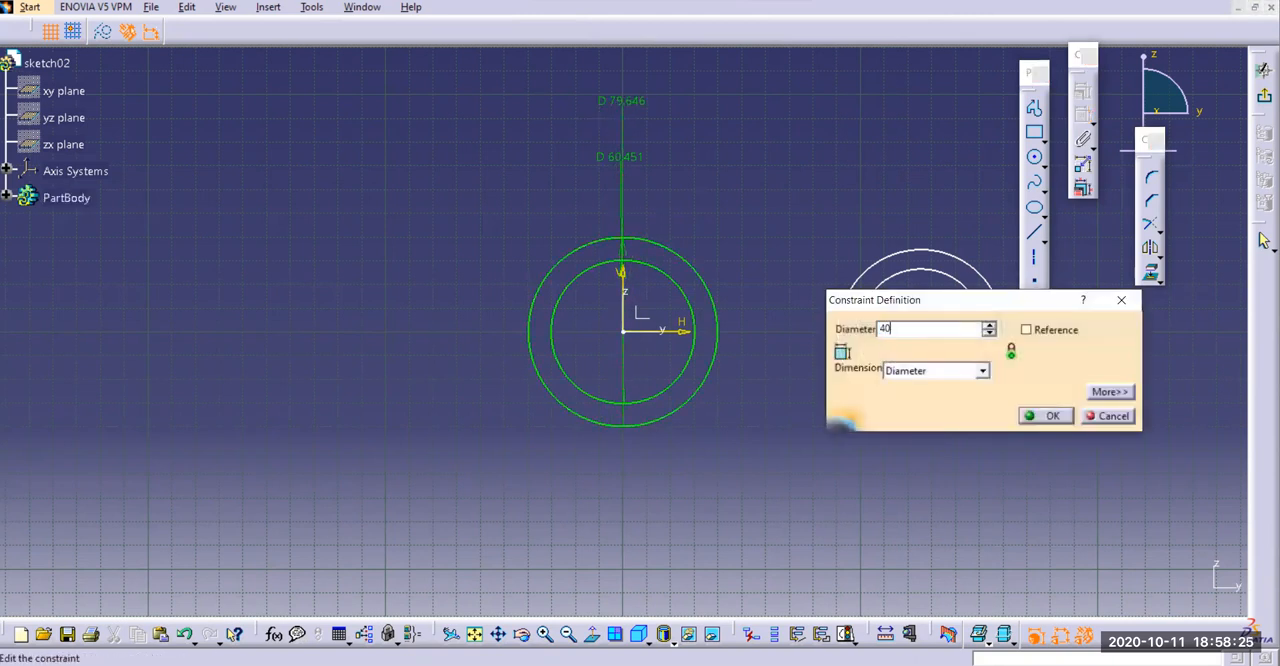
{"action": "key", "text": "Return"}
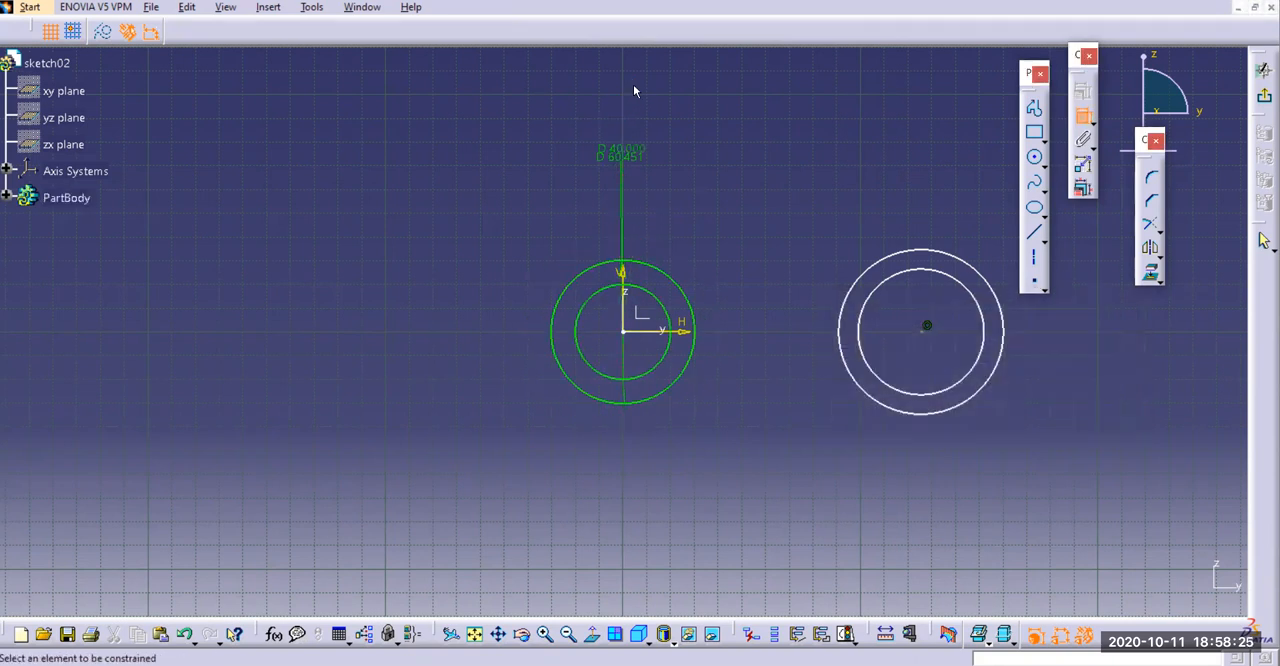
{"action": "double_click", "coordinate": [630, 162]}
{"action": "type", "text": "30"}
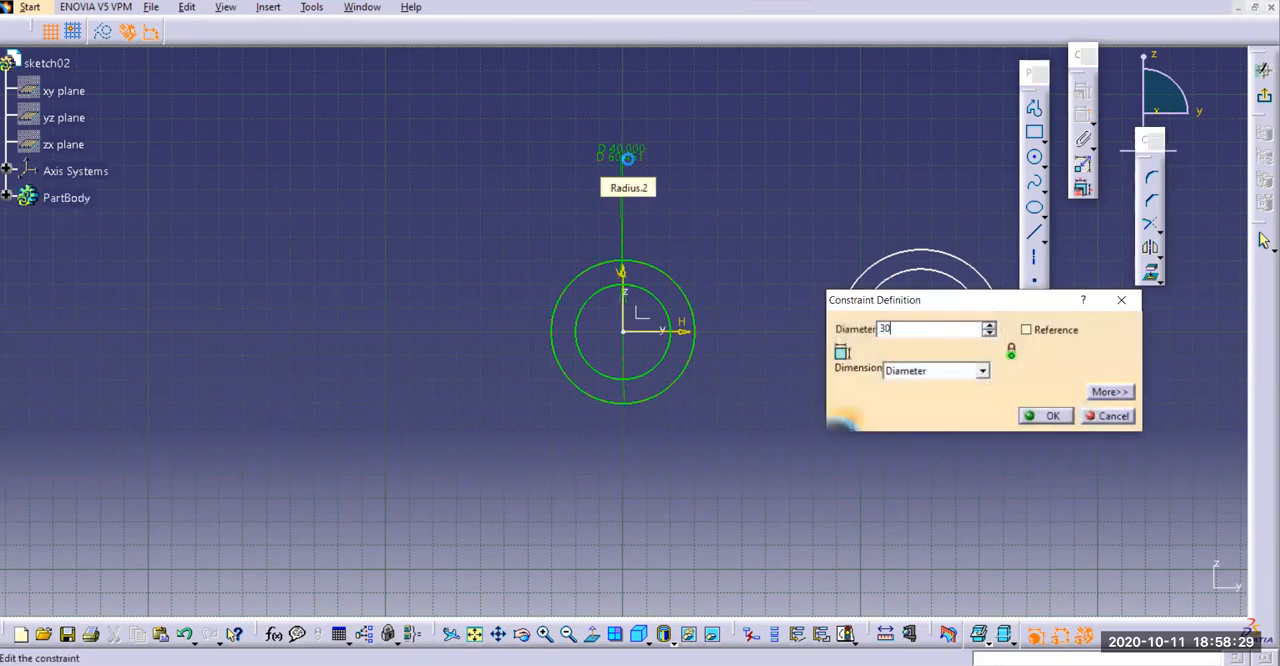
{"action": "key", "text": "Return"}
Add diameter dimensions to the inner and outer circles of the right-hand pair, placed above the circles
{"action": "left_click", "coordinate": [956, 277]}
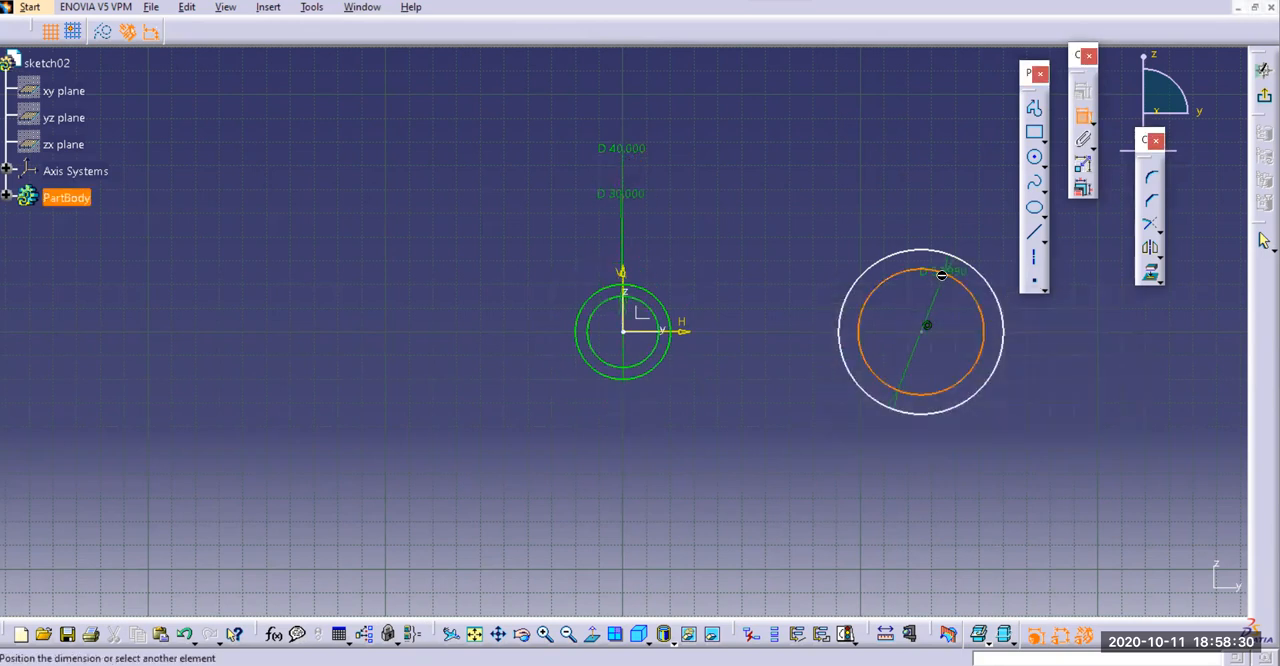
{"action": "left_click", "coordinate": [916, 172]}
{"action": "left_click", "coordinate": [945, 256]}
{"action": "left_click", "coordinate": [912, 130]}
Try setting the right-hand pair's outer diameter to 40 mm and inner diameter to 30 mm
{"action": "double_click", "coordinate": [914, 128]}
{"action": "type", "text": "40"}
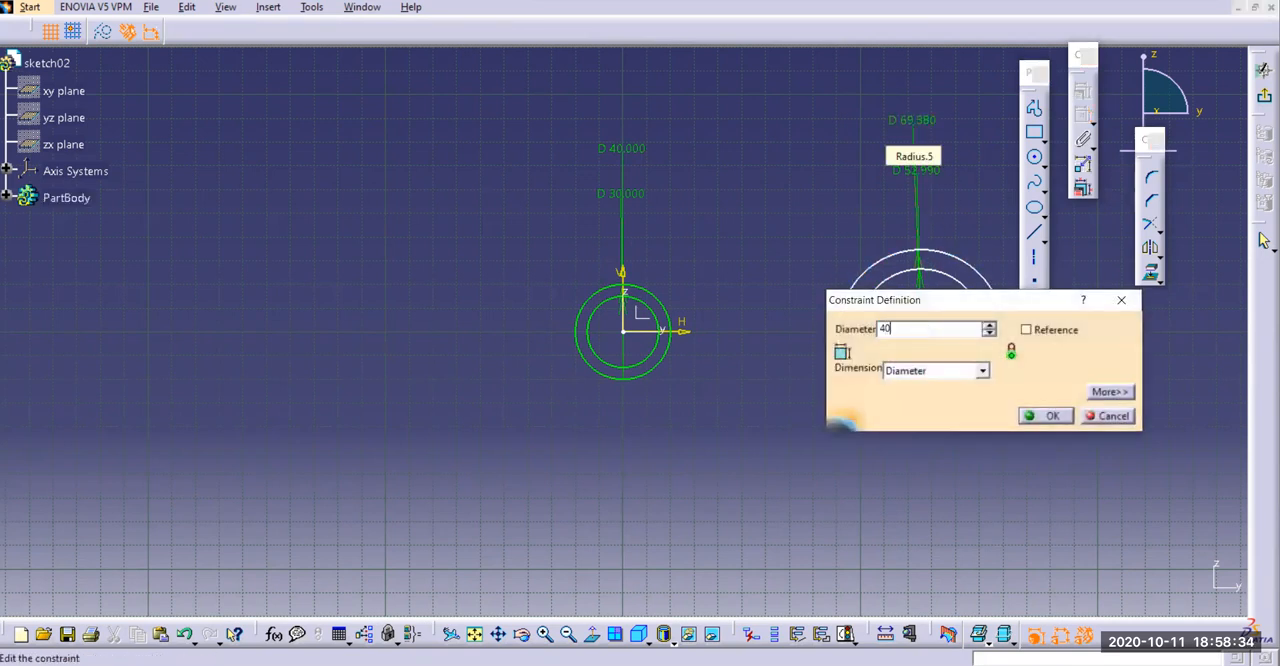
{"action": "key", "text": "Return"}
{"action": "double_click", "coordinate": [932, 176]}
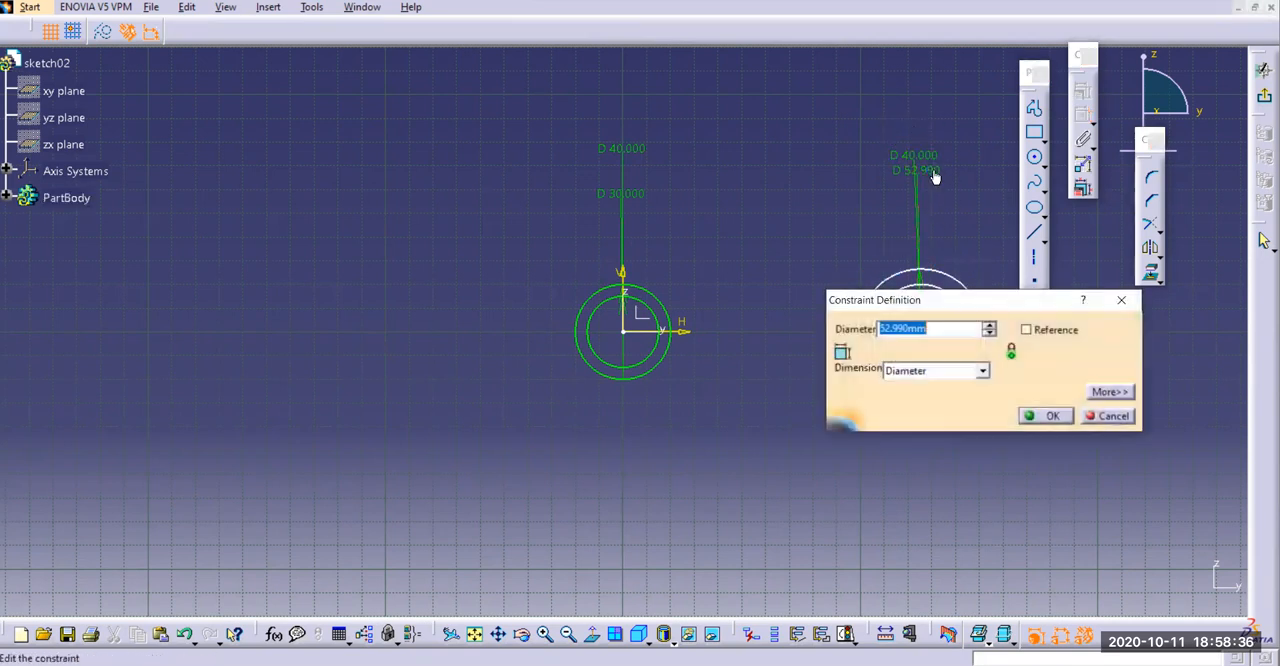
{"action": "type", "text": "30"}
{"action": "key", "text": "Return"}
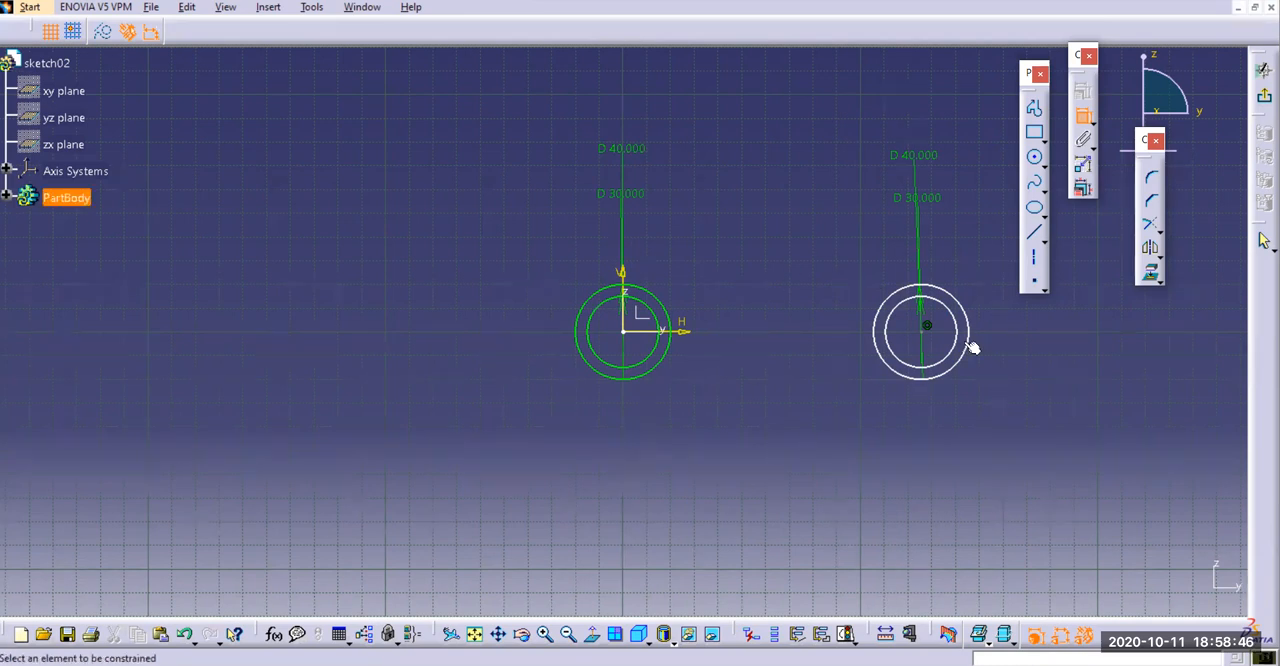
{"action": "left_click", "coordinate": [927, 328]}
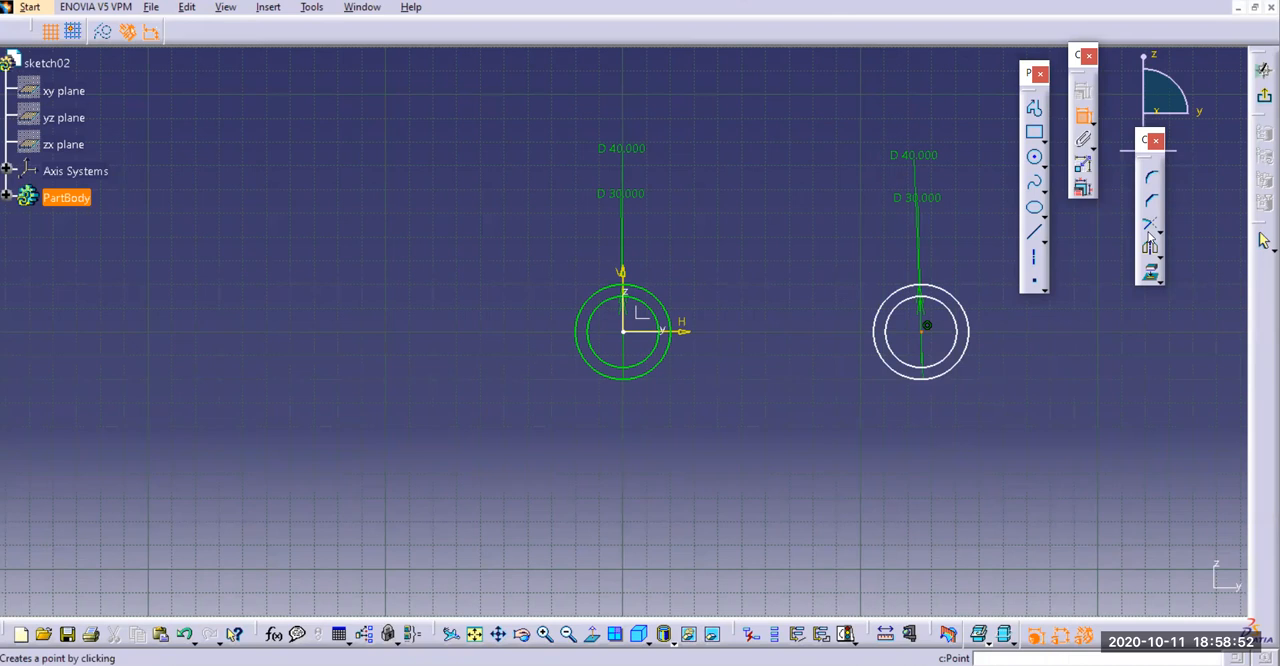
{"action": "left_click", "coordinate": [1085, 117]}
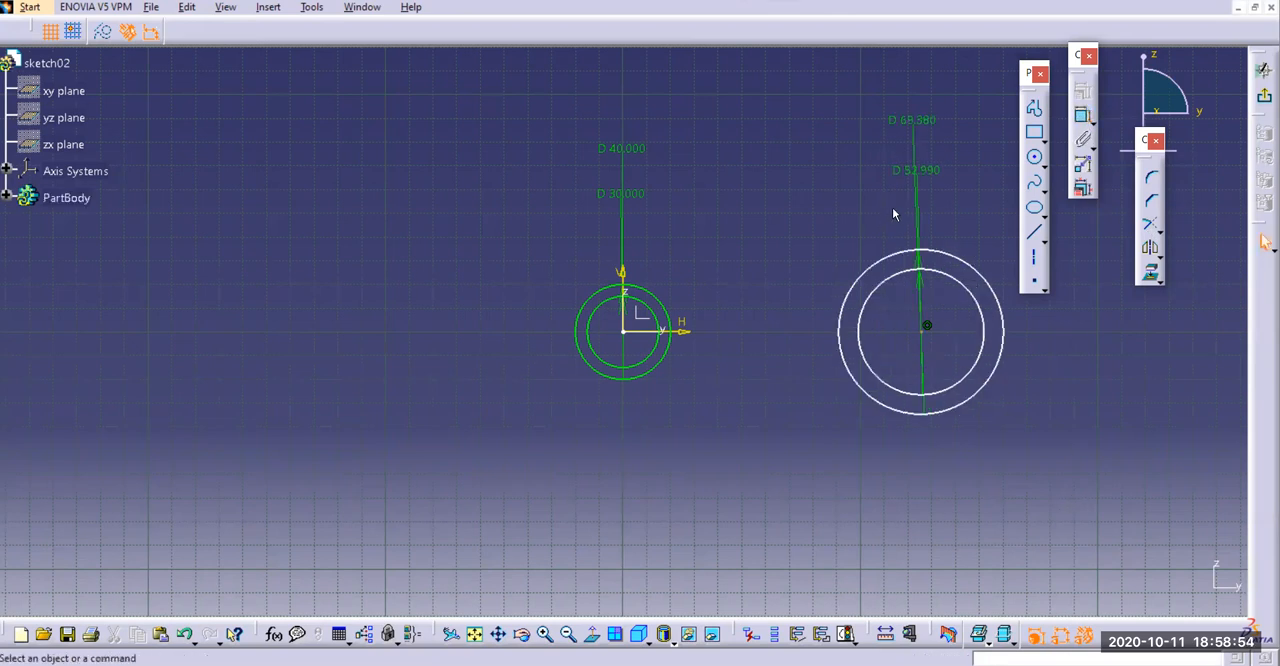
Set the right-hand pair's outer circle diameter to 40 mm and inner circle diameter to 30 mm
{"action": "double_click", "coordinate": [923, 118]}
{"action": "type", "text": "40"}
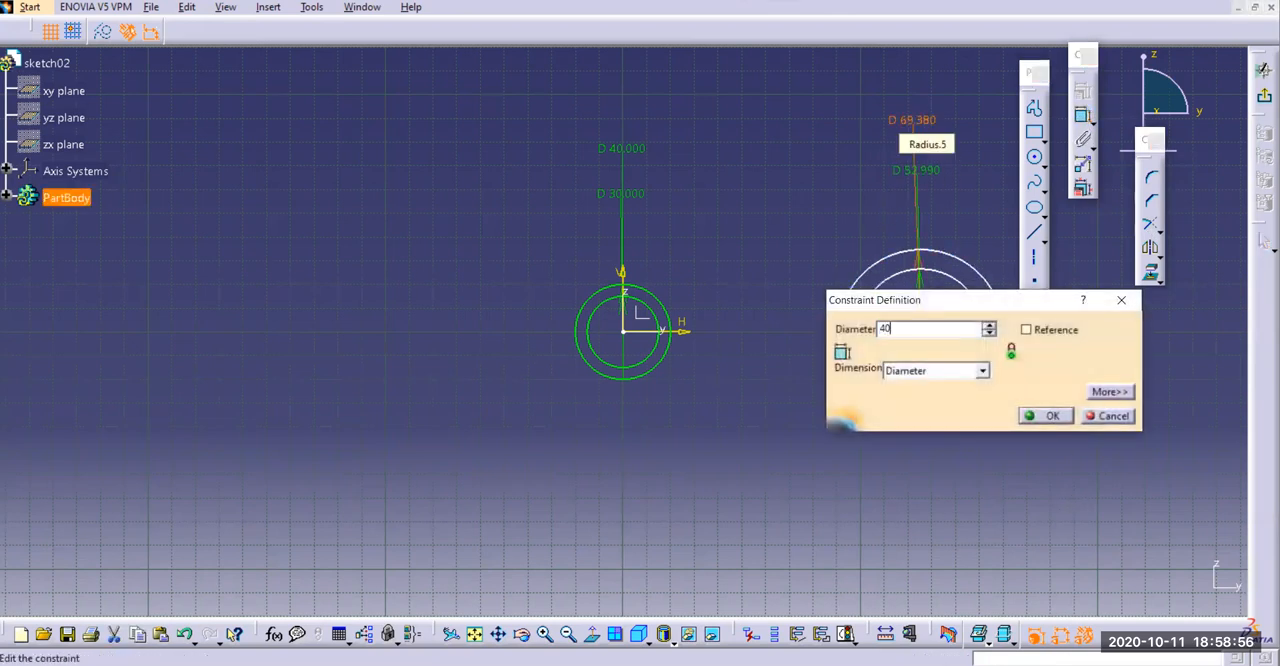
{"action": "key", "text": "Return"}
{"action": "double_click", "coordinate": [924, 173]}
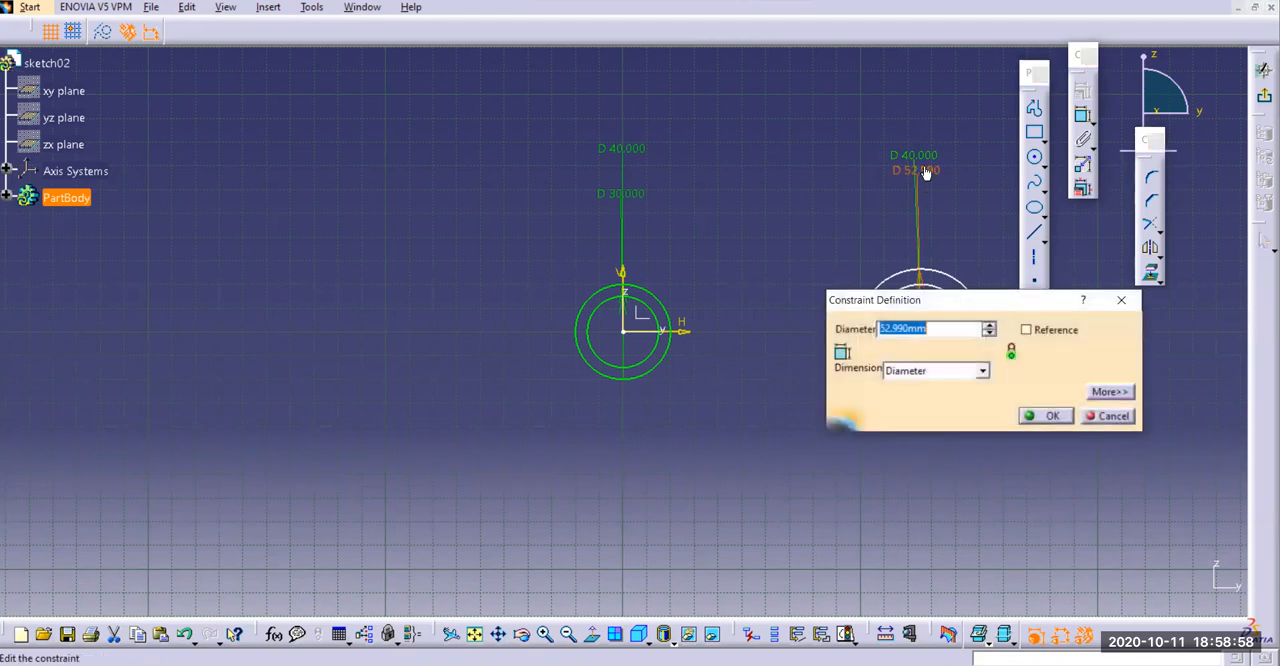
{"action": "type", "text": "30"}
{"action": "key", "text": "Return"}
{"action": "left_click", "coordinate": [813, 280]}
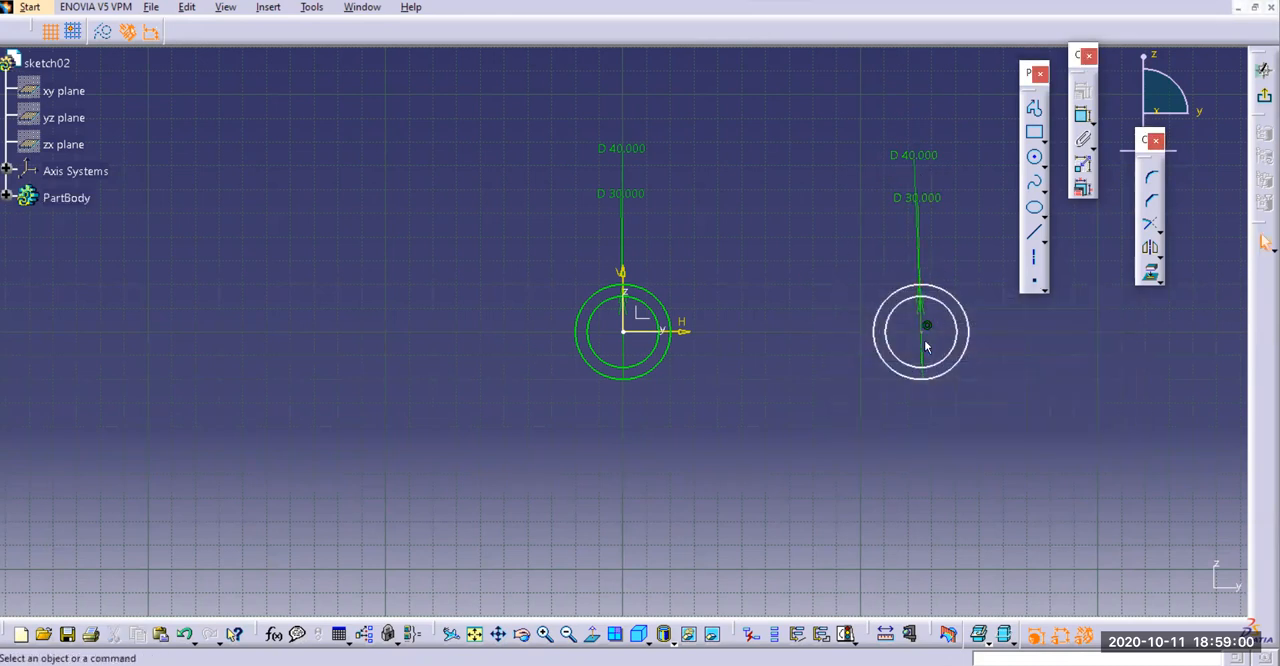
Dimension the distance between the right-hand circle centre and the origin, setting it to 45+20 mm
{"action": "left_click_drag", "start_coordinate": [924, 332], "coordinate": [934, 374]}
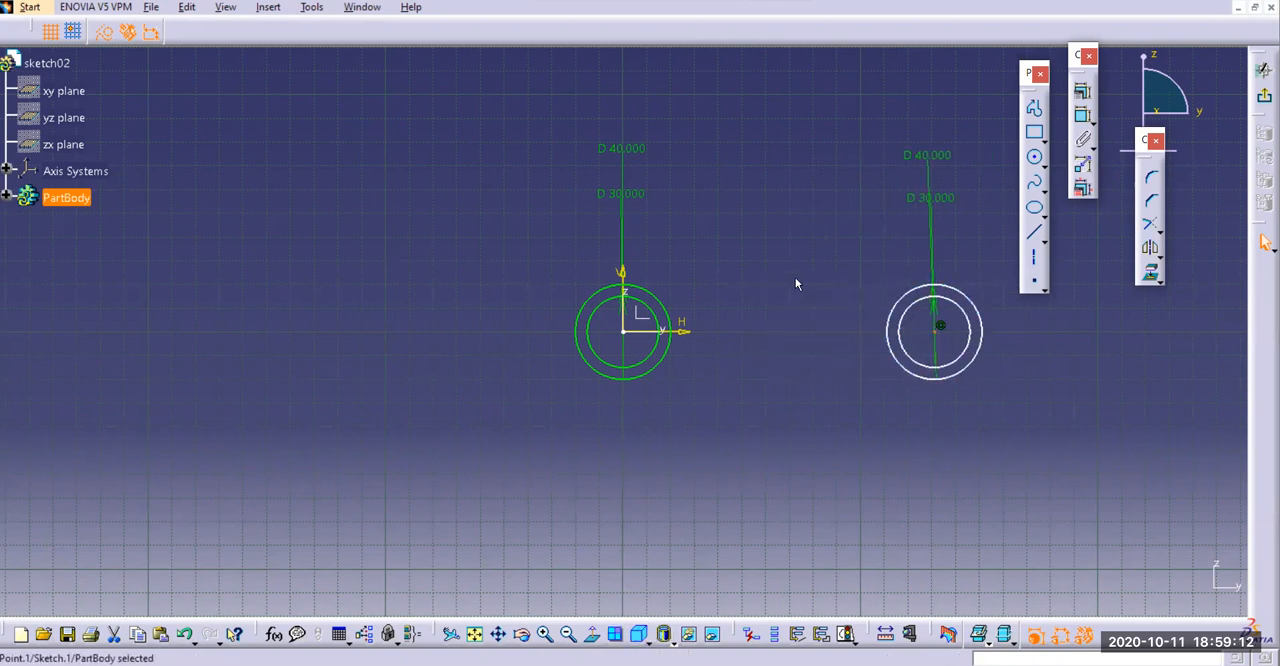
{"action": "left_click", "coordinate": [1085, 116]}
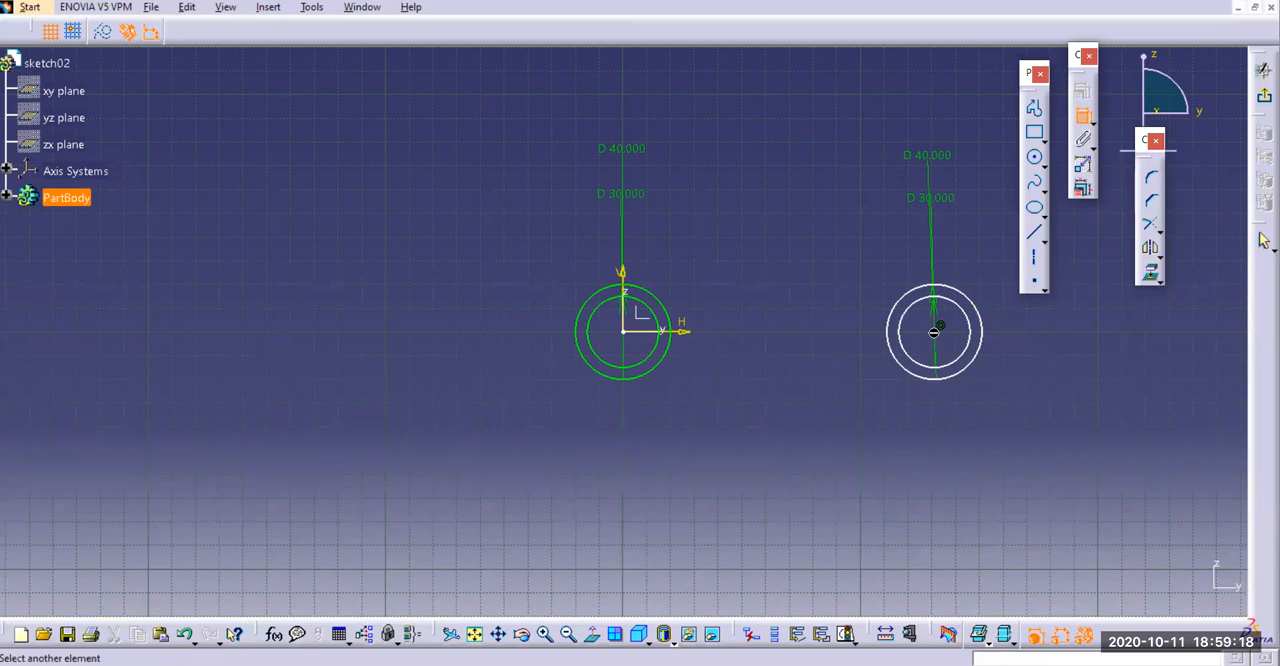
{"action": "left_click", "coordinate": [933, 332]}
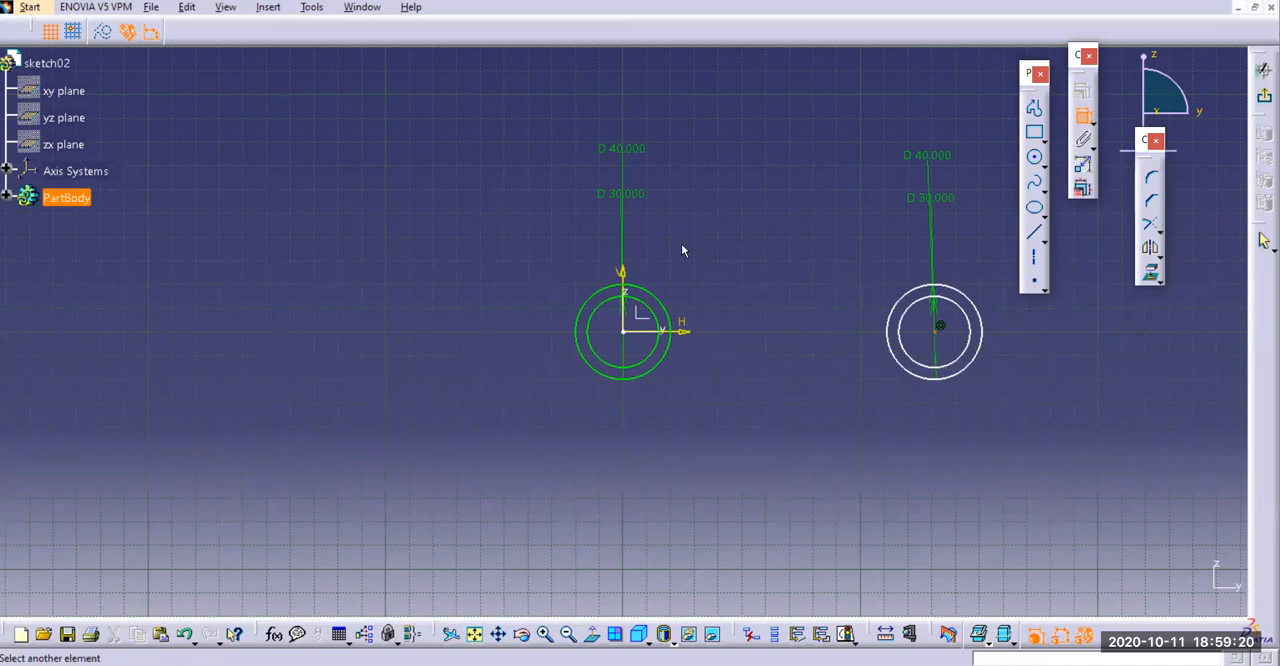
{"action": "left_click", "coordinate": [623, 331]}
{"action": "left_click", "coordinate": [758, 190]}
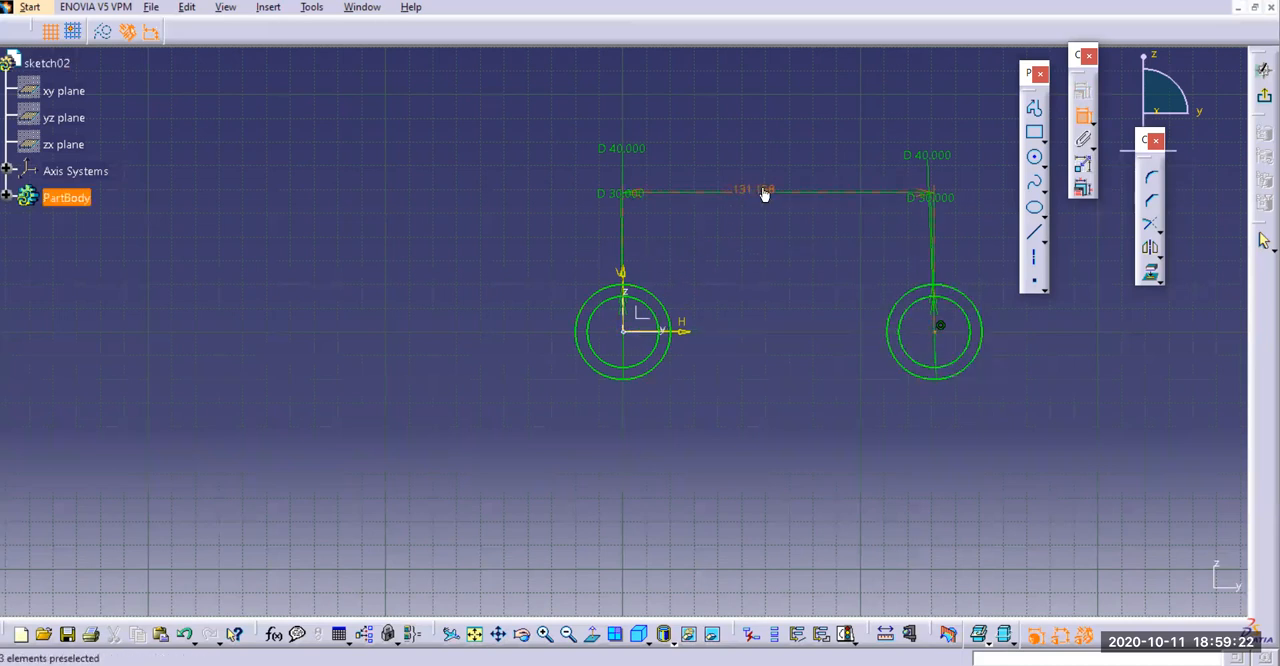
{"action": "double_click", "coordinate": [760, 189]}
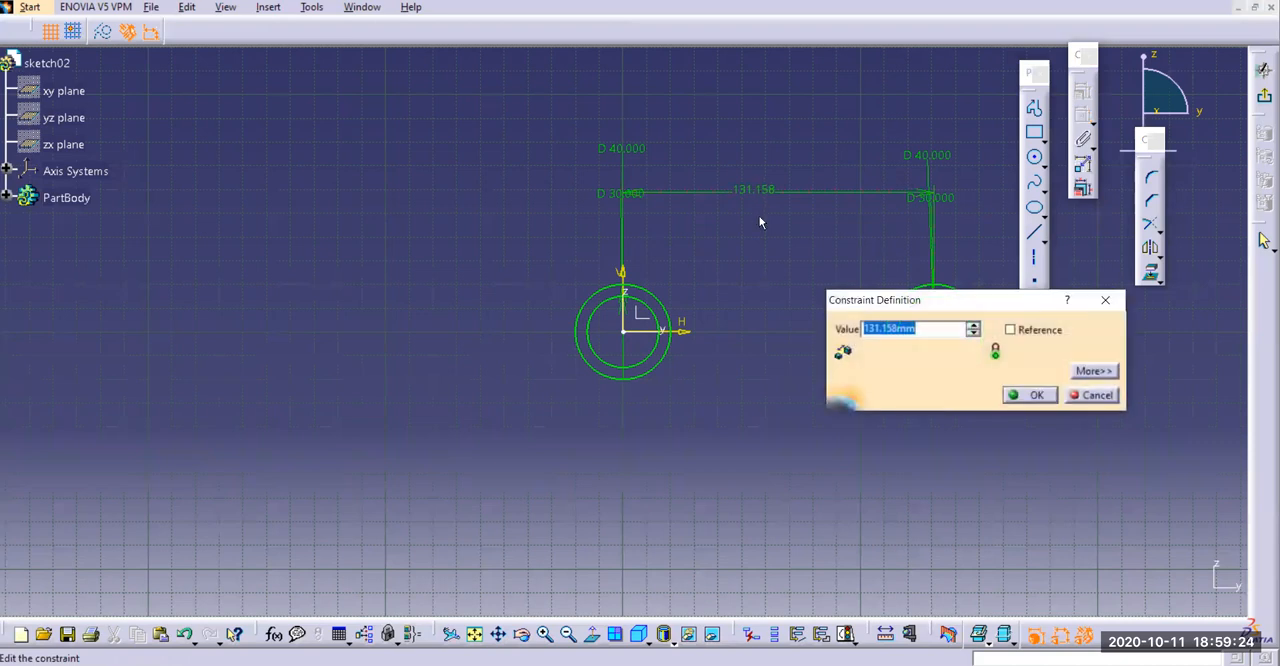
{"action": "type", "text": "45+20"}
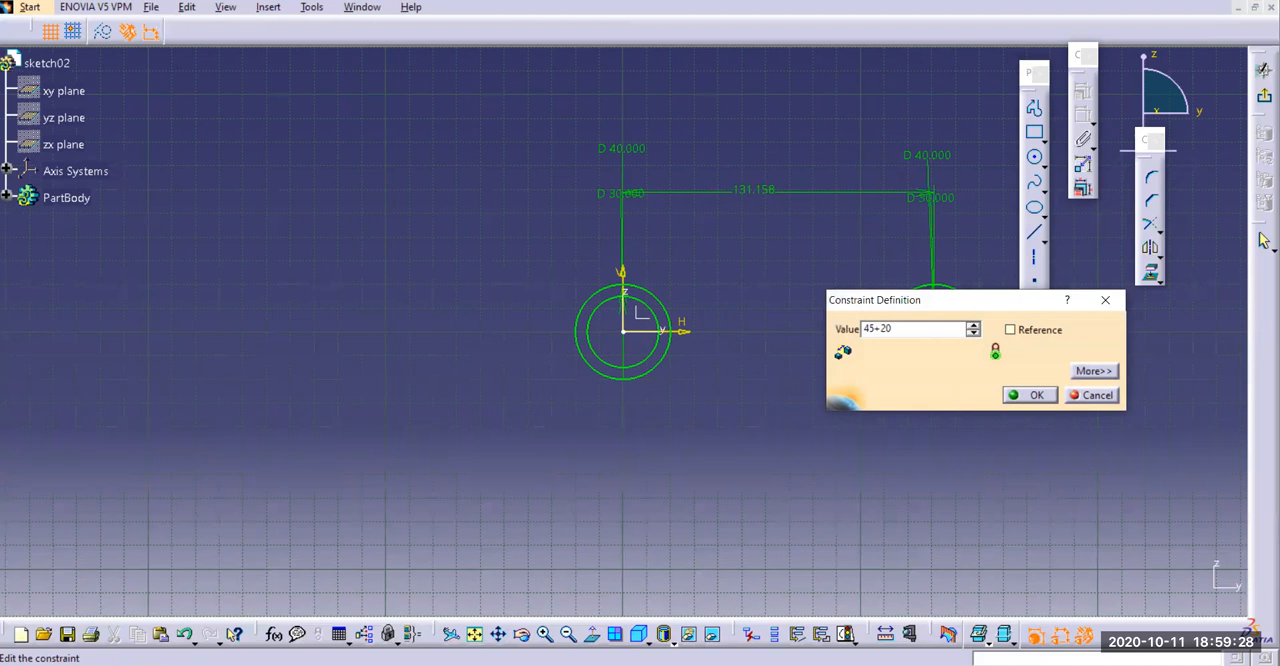
{"action": "key", "text": "Return"}
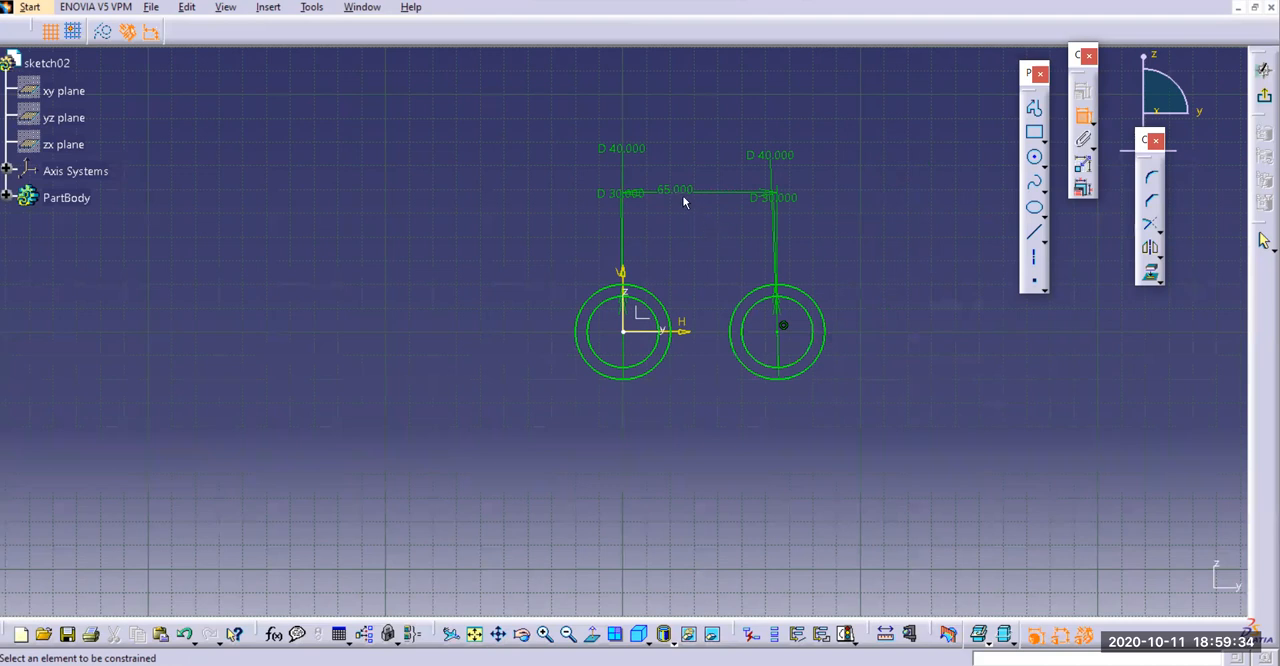
Move the centre-distance dimension closer to the circles and check the reference drawing
{"action": "left_click_drag", "start_coordinate": [665, 201], "coordinate": [671, 254]}
{"action": "left_click", "coordinate": [555, 664]}
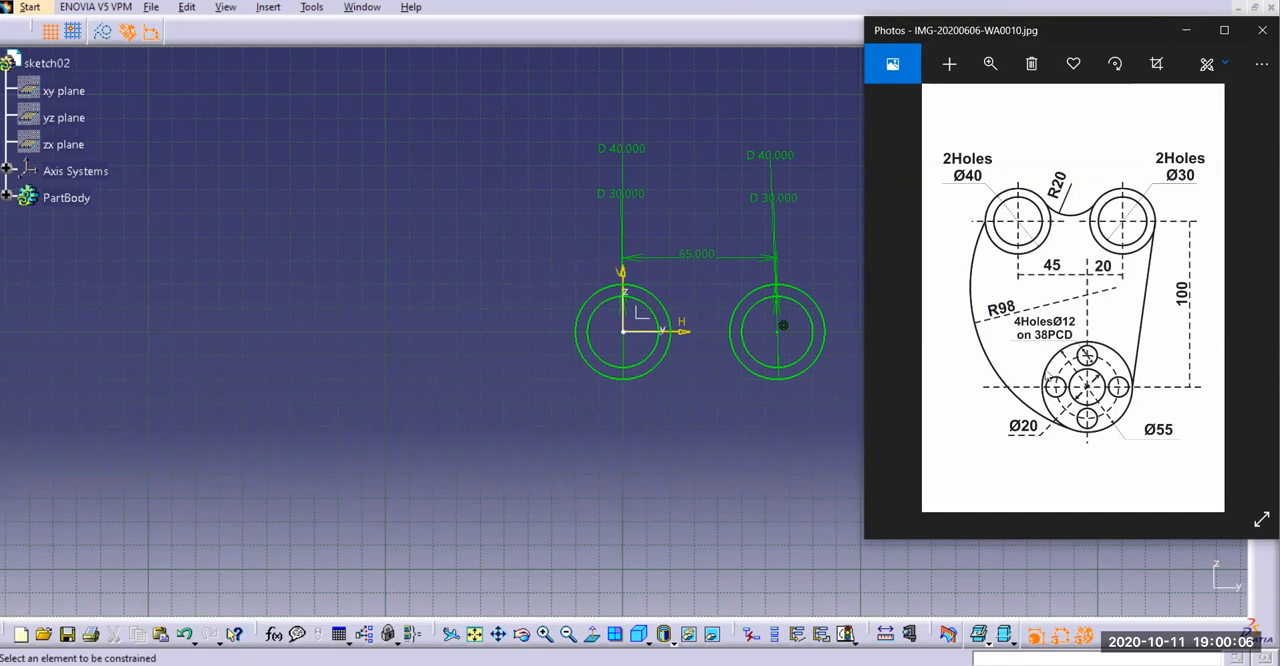
{"action": "left_click", "coordinate": [1177, 30]}
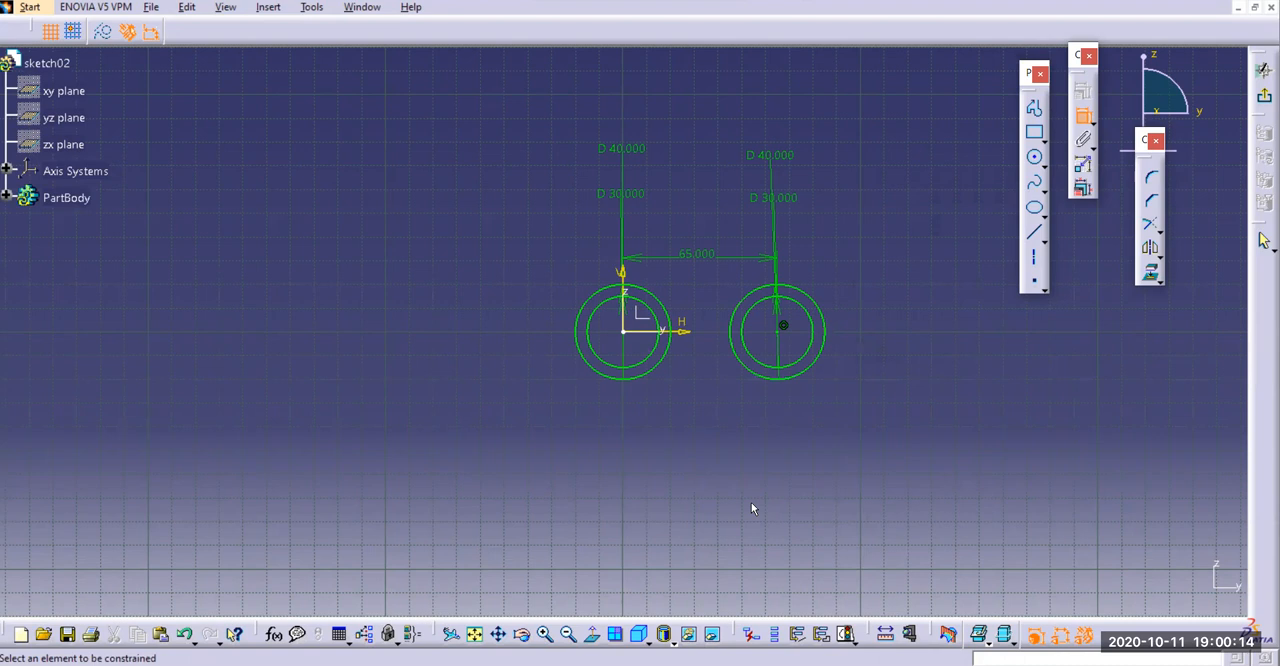
Draw three concentric circles below the two upper pairs, the outer about 70 mm and the inner about 27 mm in diameter
{"action": "mouse_move", "coordinate": [751, 502]}
{"action": "middle_mouse_down"}
{"action": "mouse_move", "coordinate": [694, 434]}
{"action": "mouse_move", "coordinate": [711, 404]}
{"action": "mouse_move", "coordinate": [834, 463]}
{"action": "mouse_move", "coordinate": [766, 443]}
{"action": "mouse_move", "coordinate": [711, 449]}
{"action": "mouse_move", "coordinate": [708, 435]}
{"action": "mouse_move", "coordinate": [717, 466]}
{"action": "mouse_move", "coordinate": [666, 451]}
{"action": "mouse_move", "coordinate": [729, 460]}
{"action": "middle_mouse_up"}
{"action": "mouse_move", "coordinate": [614, 523]}
{"action": "middle_mouse_down"}
{"action": "mouse_move", "coordinate": [608, 474]}
{"action": "mouse_move", "coordinate": [509, 463]}
{"action": "mouse_move", "coordinate": [552, 472]}
{"action": "middle_mouse_up"}
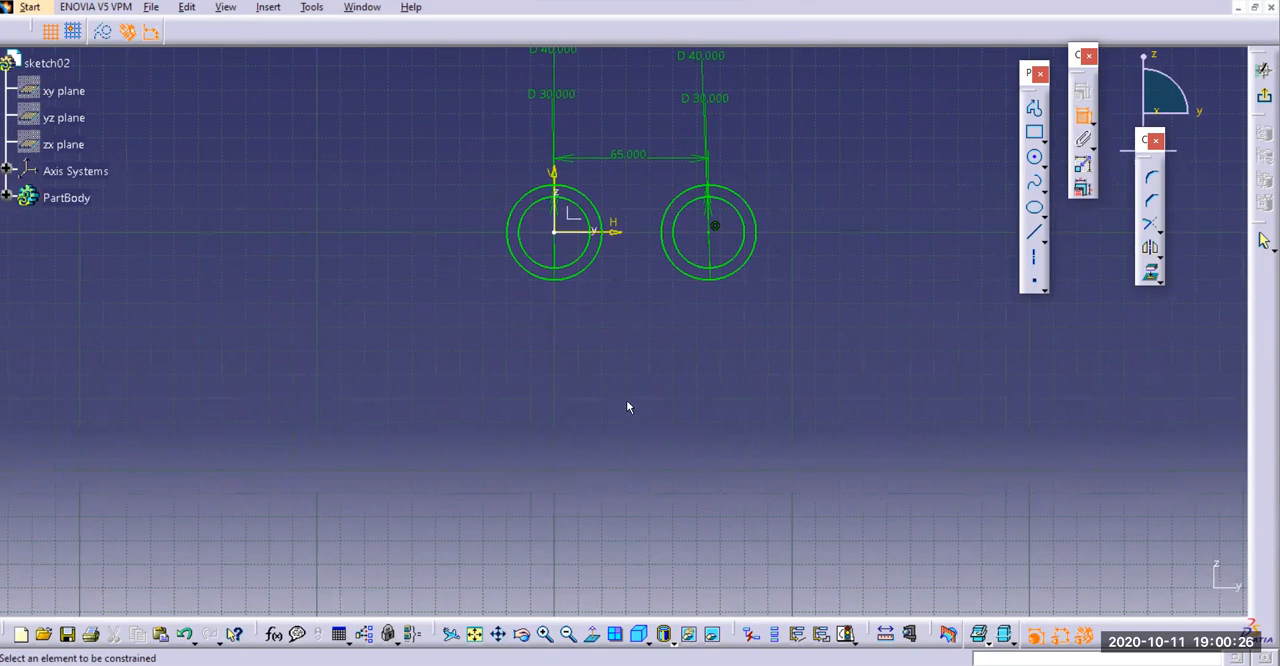
{"action": "left_click", "coordinate": [497, 634]}
{"action": "mouse_move", "coordinate": [634, 465]}
{"action": "middle_mouse_down"}
{"action": "mouse_move", "coordinate": [646, 449]}
{"action": "mouse_move", "coordinate": [631, 551]}
{"action": "mouse_move", "coordinate": [580, 517]}
{"action": "mouse_move", "coordinate": [639, 522]}
{"action": "mouse_move", "coordinate": [597, 487]}
{"action": "middle_mouse_up"}
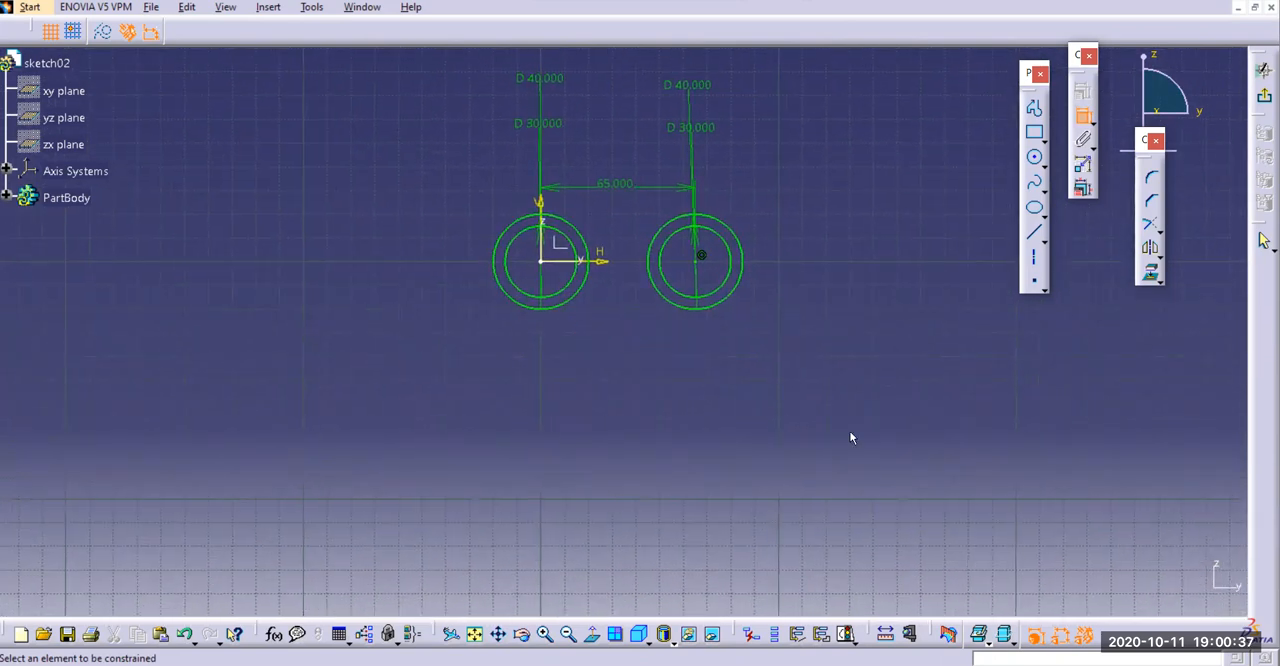
{"action": "left_click", "coordinate": [1035, 157]}
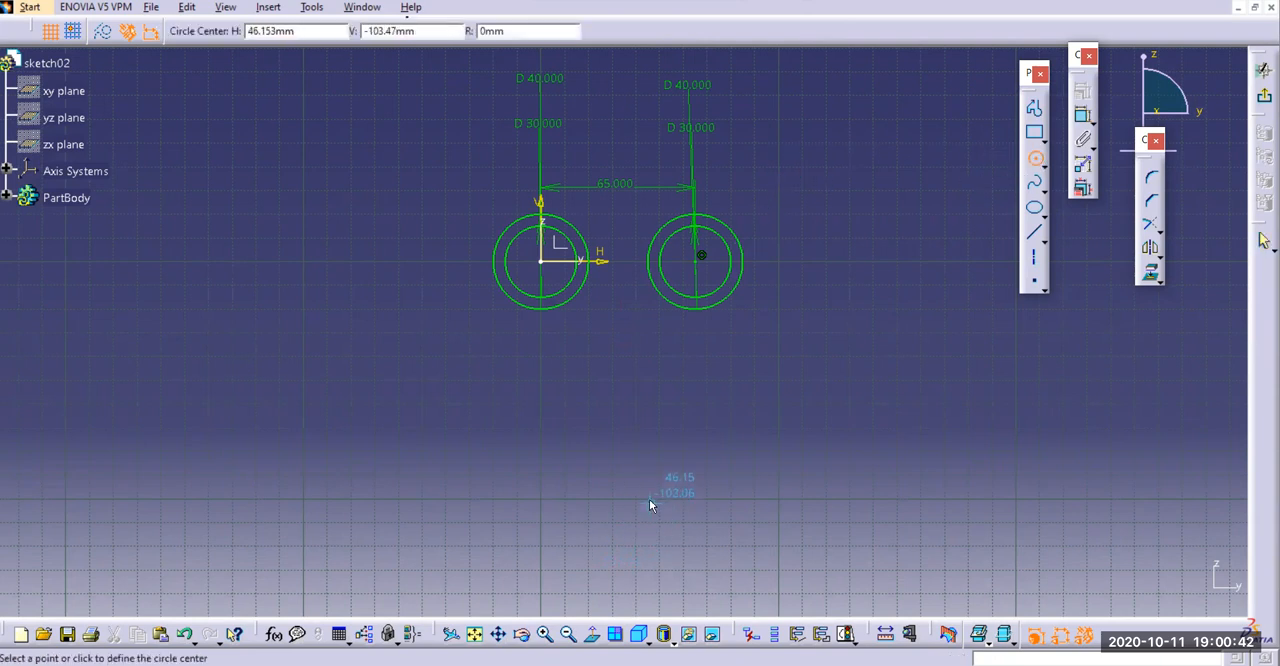
{"action": "left_click", "coordinate": [657, 529]}
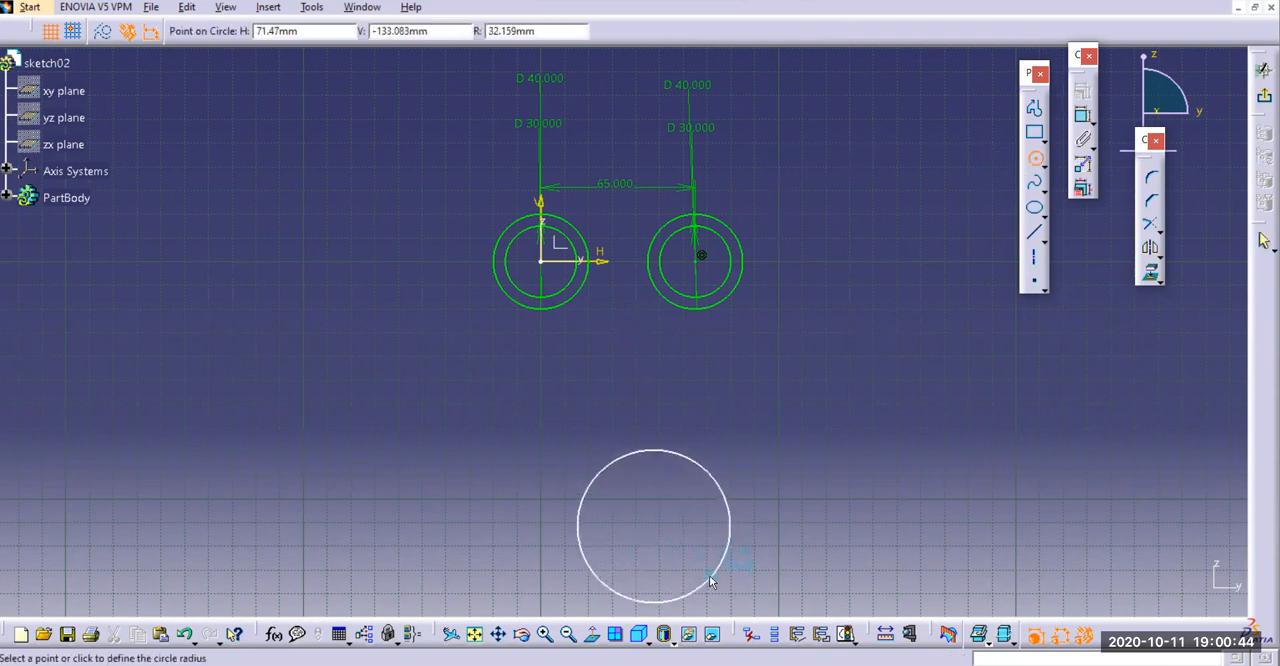
{"action": "left_click", "coordinate": [735, 531]}
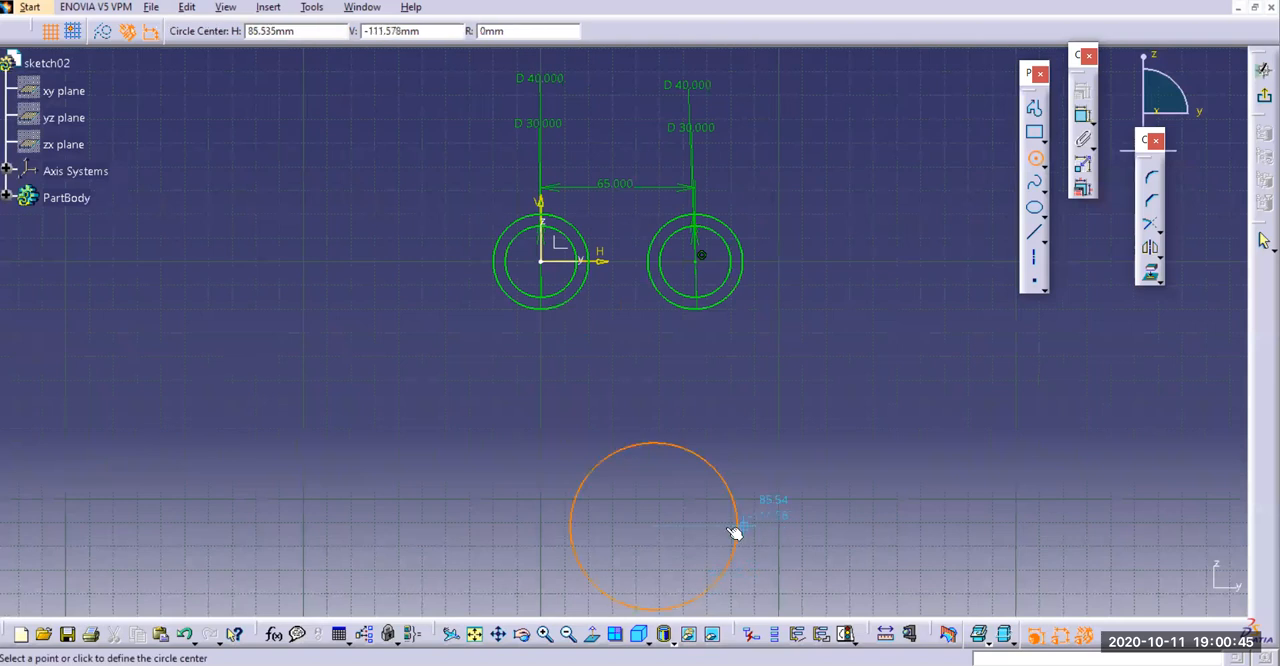
{"action": "left_click", "coordinate": [656, 528]}
{"action": "left_click", "coordinate": [678, 578]}
{"action": "left_click", "coordinate": [655, 527]}
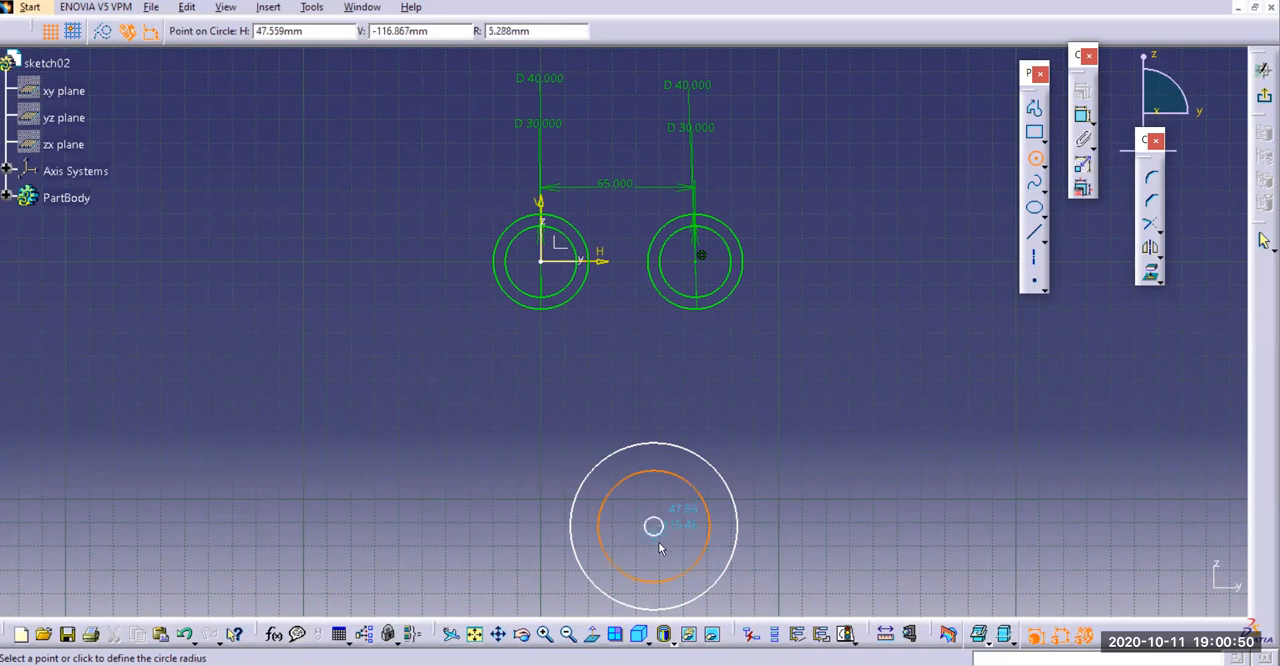
{"action": "left_click", "coordinate": [666, 561]}
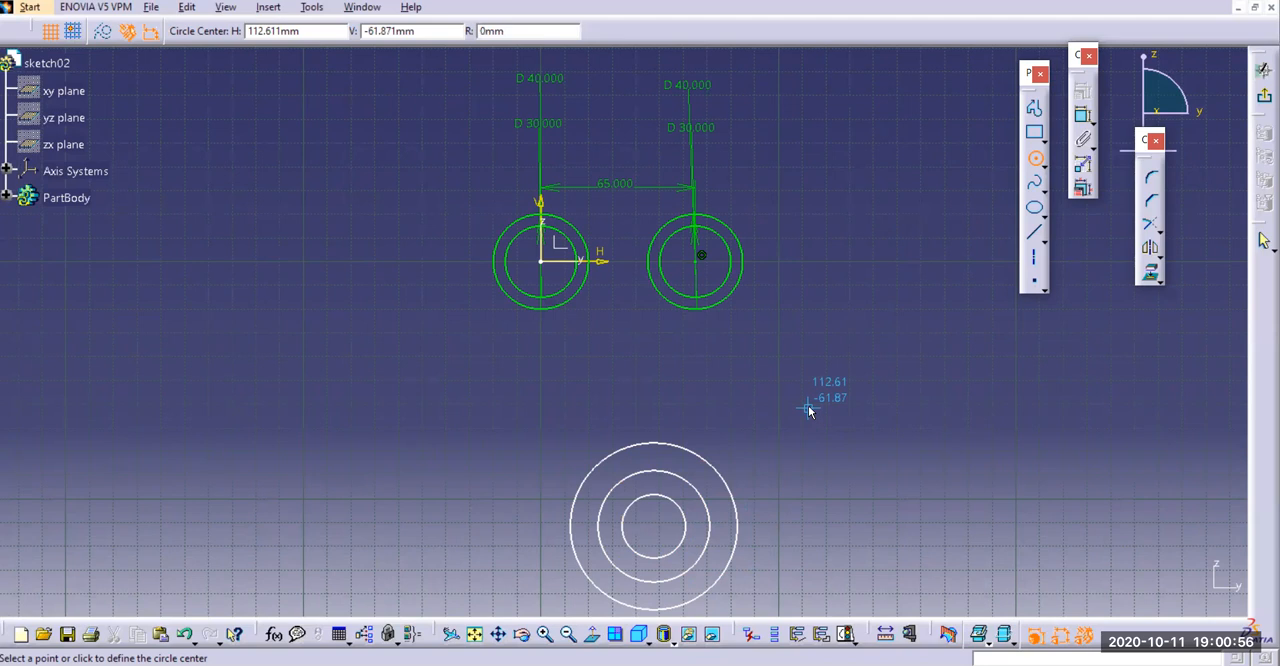
{"action": "key", "text": "Escape"}
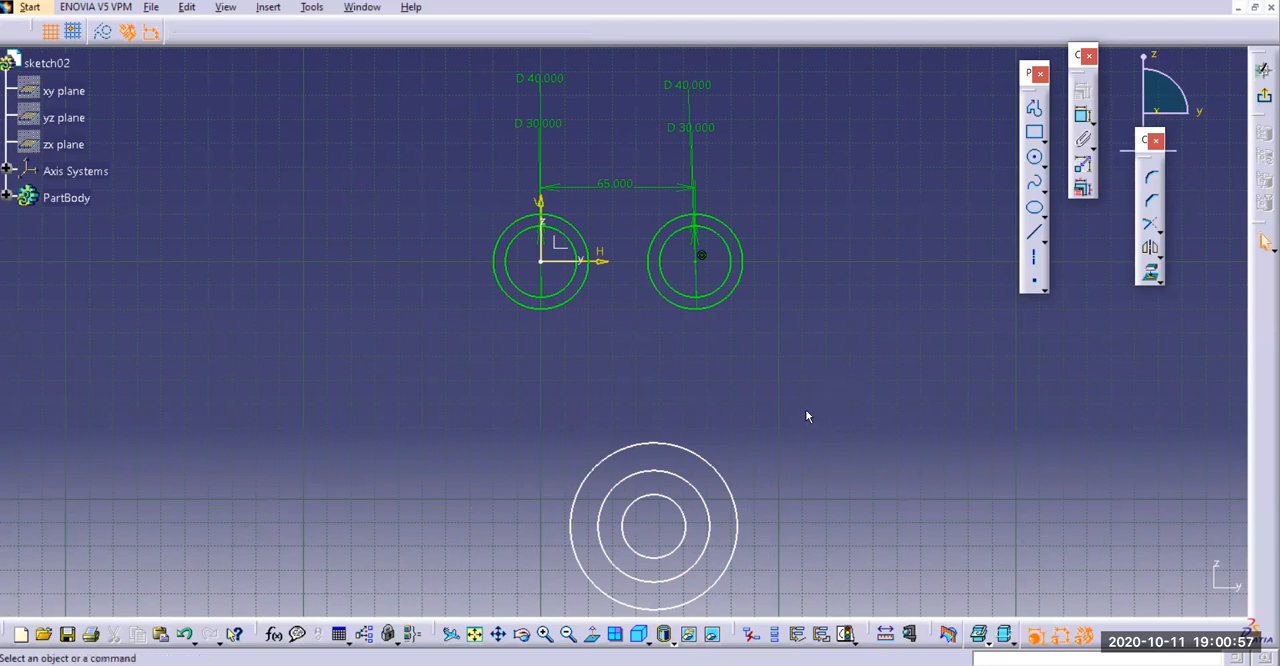
Convert the middle lower circle to a construction element and set the outer lower circle's diameter to 55 mm
{"action": "left_click", "coordinate": [680, 478]}
{"action": "left_click", "coordinate": [103, 32]}
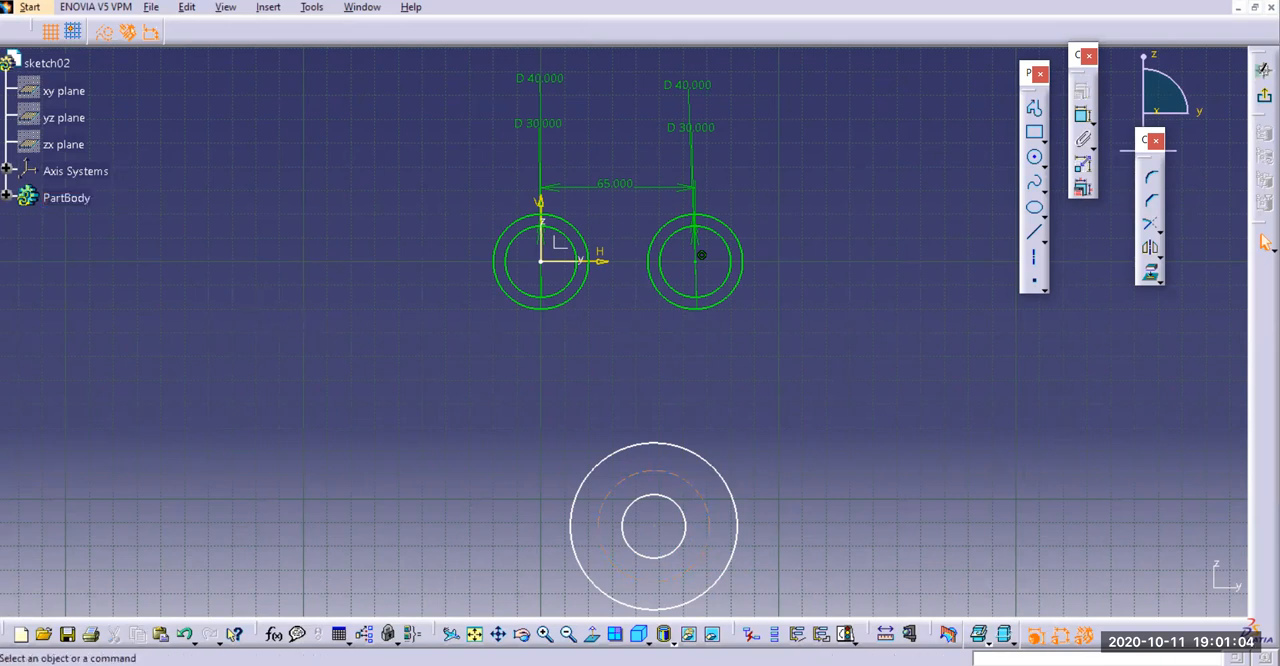
{"action": "left_click", "coordinate": [1082, 115]}
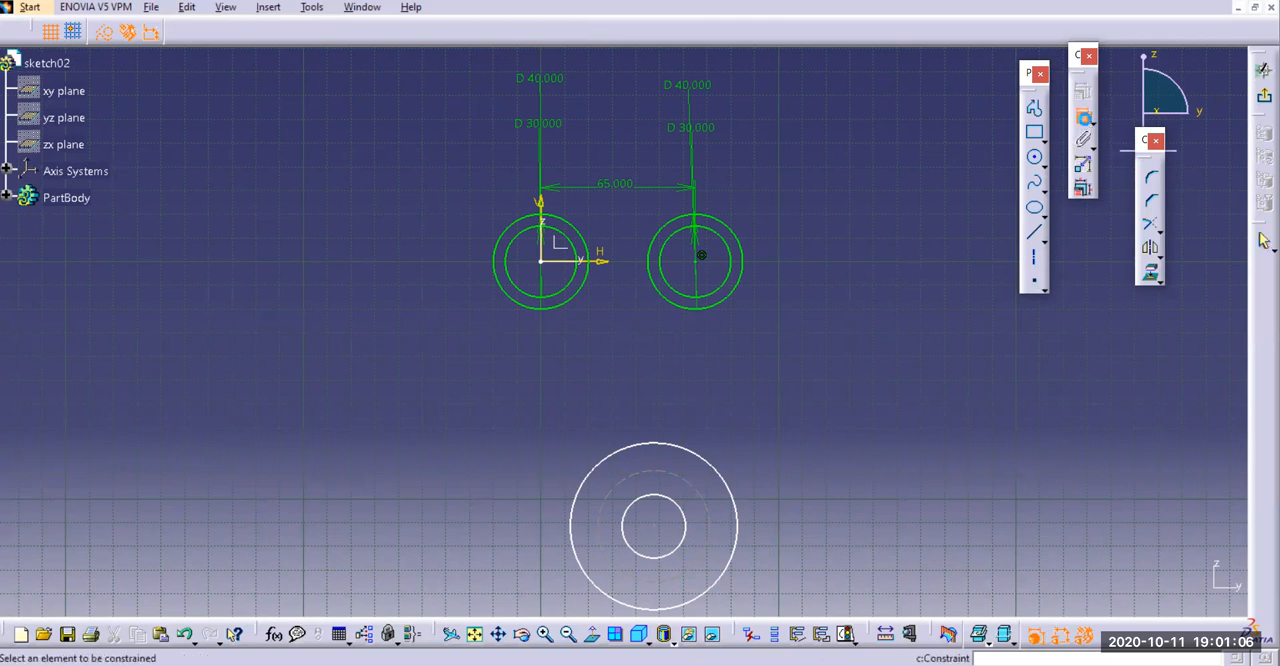
{"action": "left_click", "coordinate": [676, 445]}
{"action": "left_click", "coordinate": [655, 380]}
{"action": "double_click", "coordinate": [656, 382]}
{"action": "type", "text": "55"}
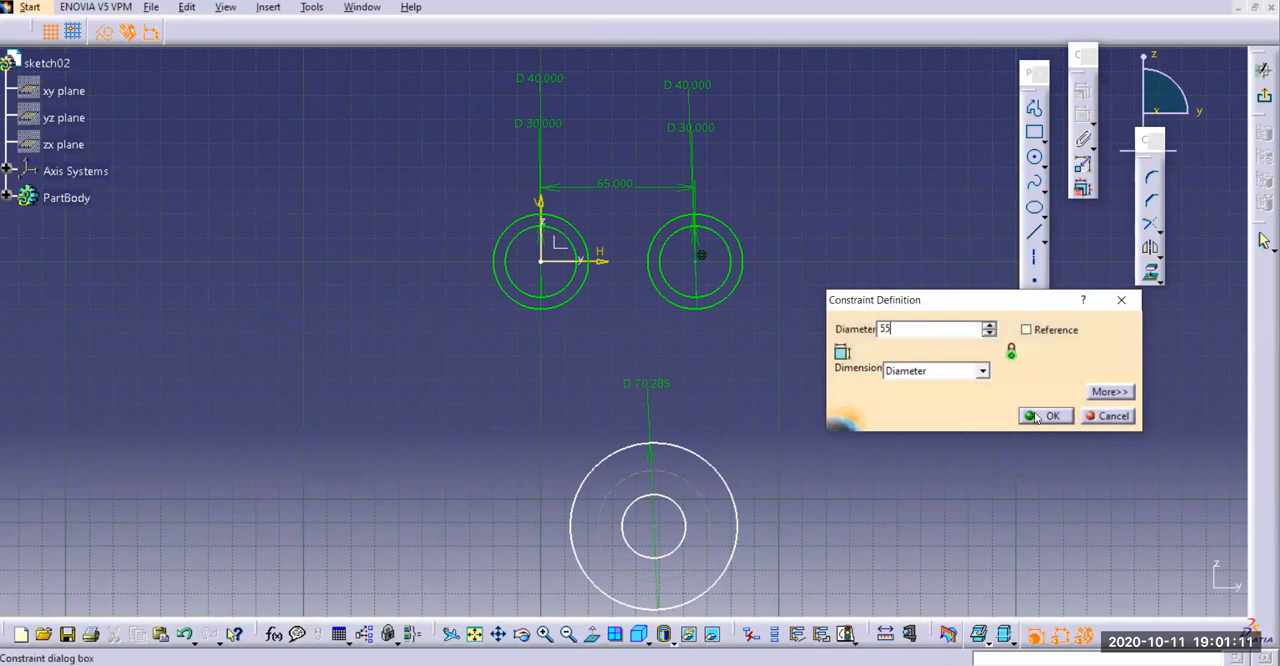
{"action": "key", "text": "Return"}
Set the middle construction circle's diameter to 38 mm and dimension the inner circle's diameter
{"action": "left_click", "coordinate": [686, 480]}
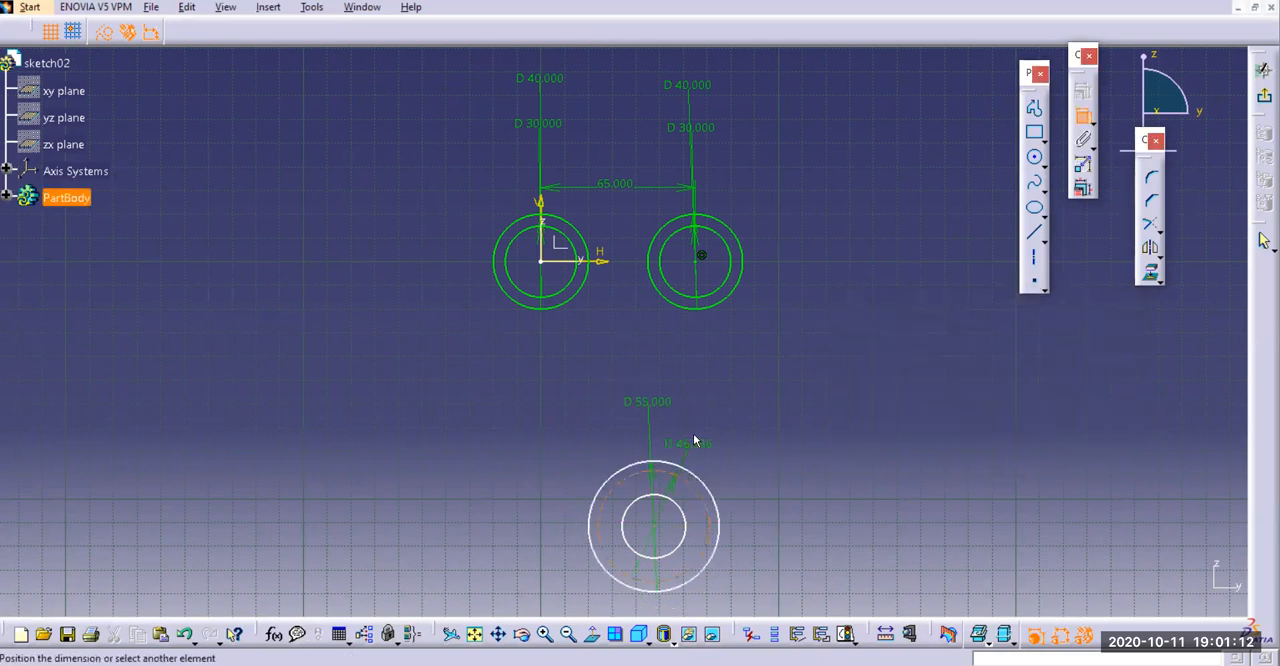
{"action": "left_click", "coordinate": [705, 427]}
{"action": "double_click", "coordinate": [706, 420]}
{"action": "type", "text": "38"}
{"action": "key", "text": "Return"}
{"action": "left_click", "coordinate": [687, 518]}
{"action": "left_click", "coordinate": [756, 471]}
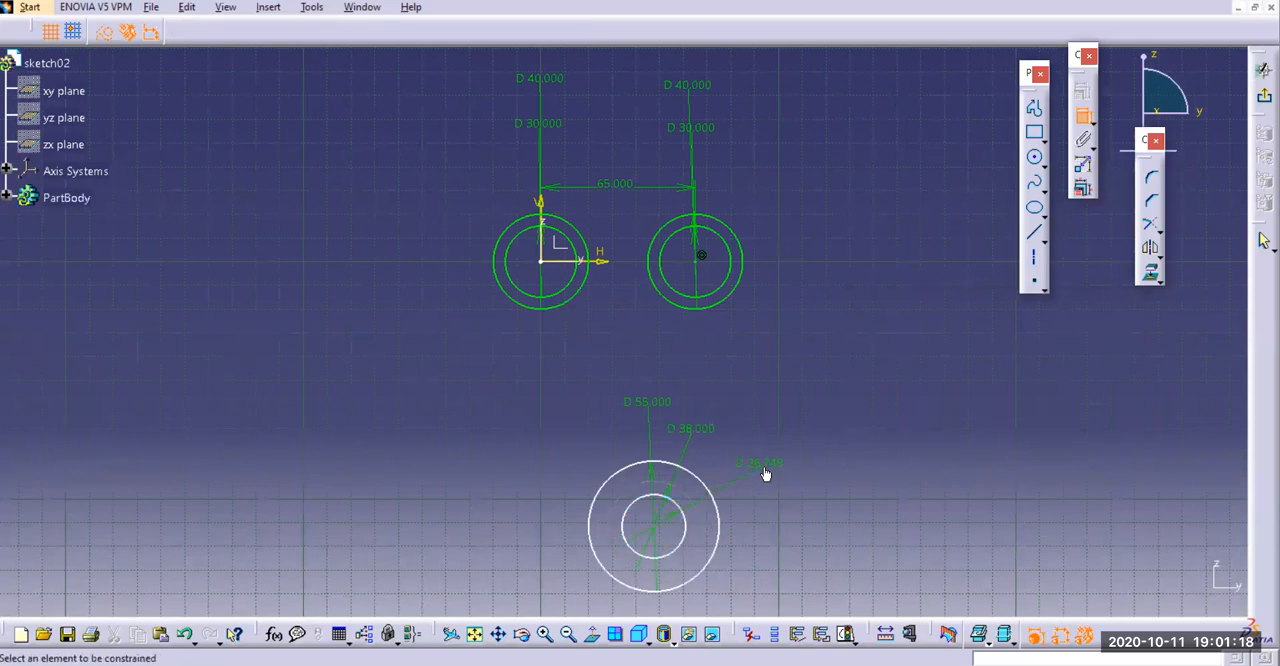
Try setting the inner lower circle's diameter to 20 mm and lining up its three diameter dimensions above the circles
{"action": "double_click", "coordinate": [766, 465]}
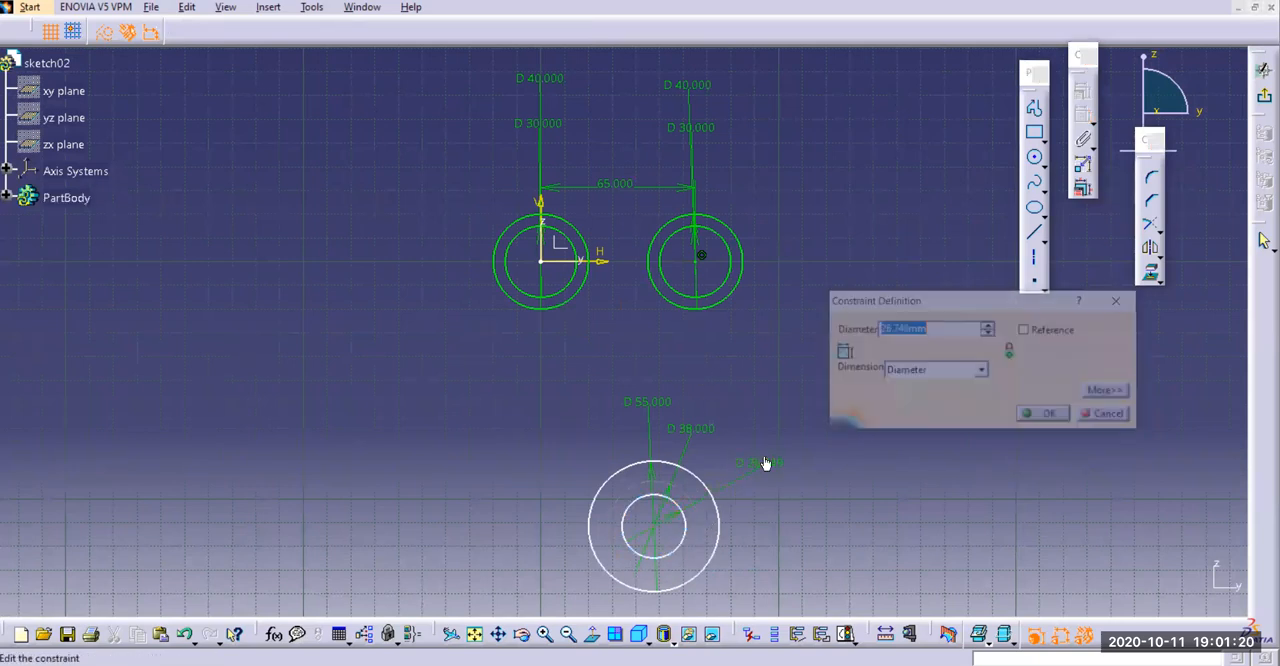
{"action": "type", "text": "2"}
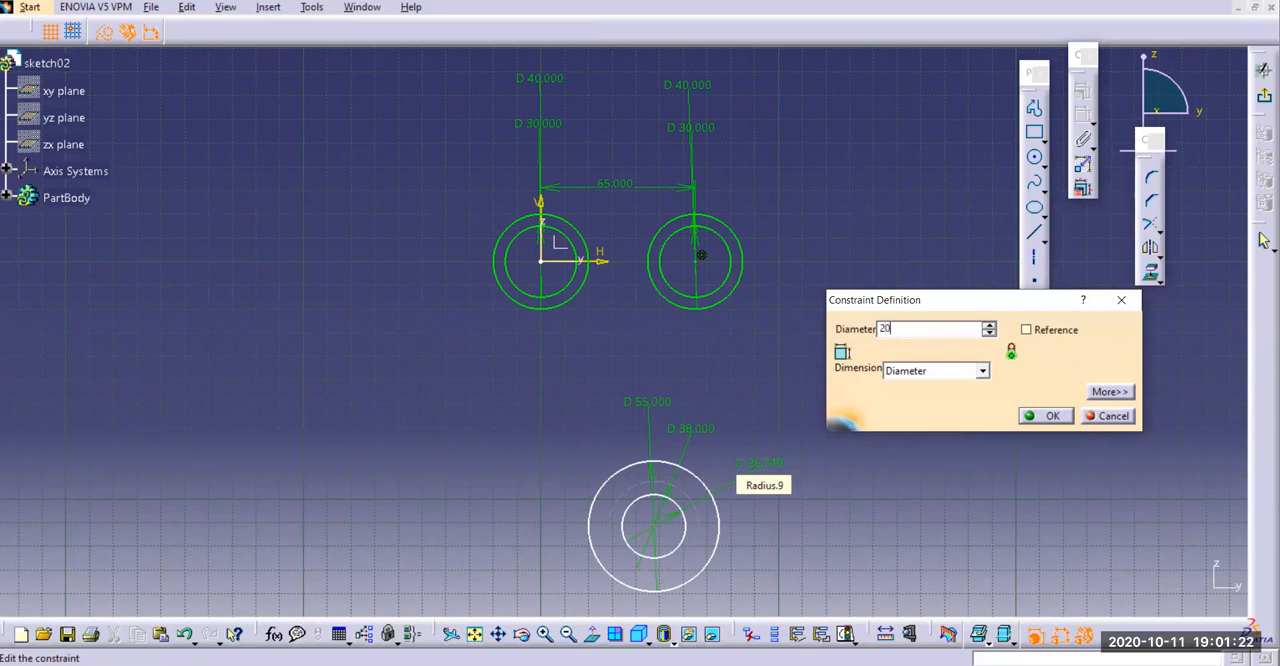
{"action": "type", "text": "0"}
{"action": "key", "text": "Return"}
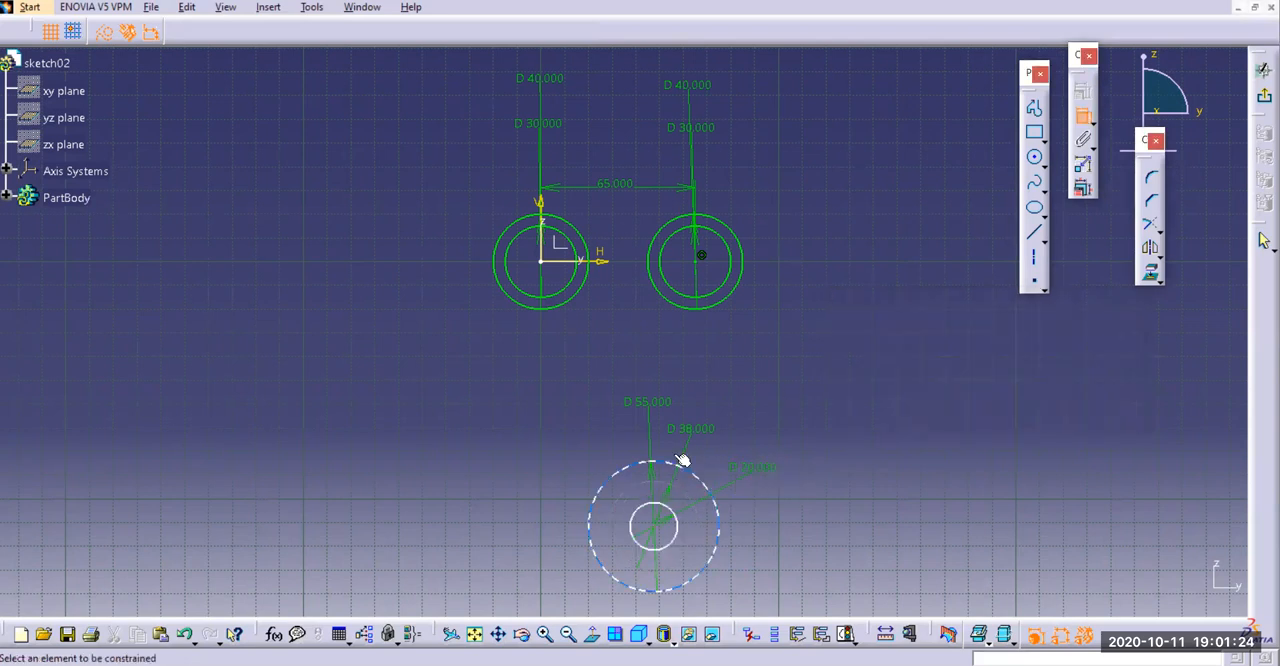
{"action": "left_click_drag", "start_coordinate": [639, 404], "coordinate": [717, 382]}
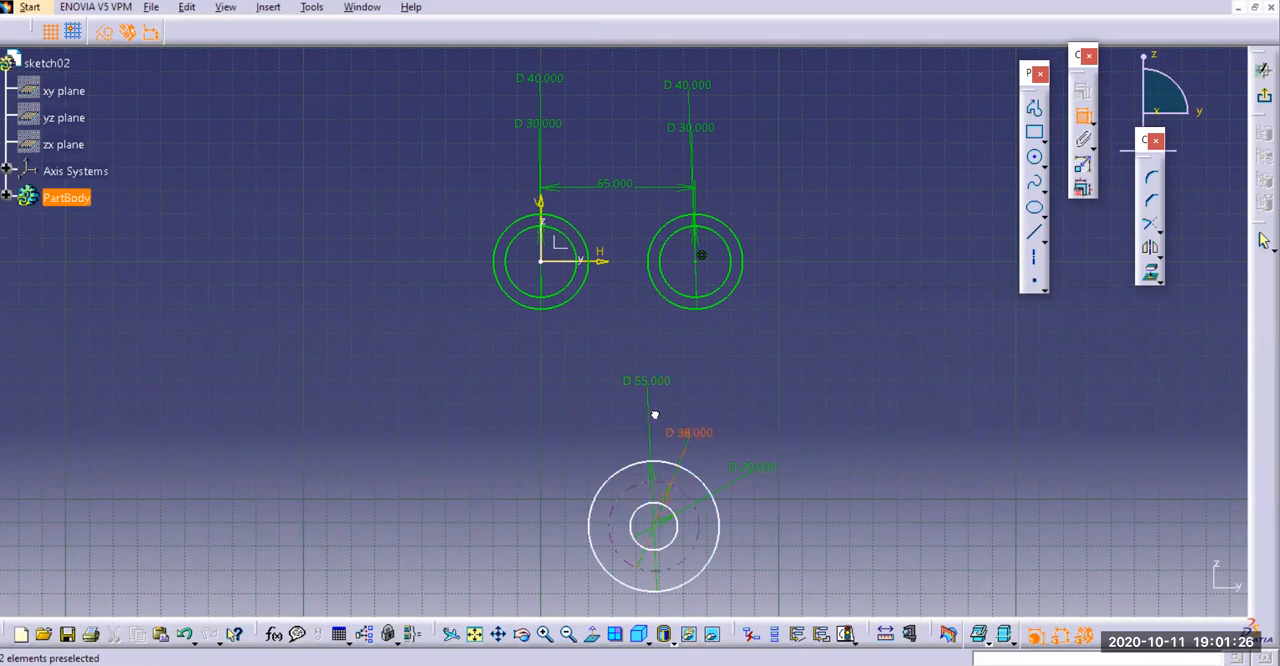
{"action": "left_click_drag", "start_coordinate": [686, 451], "coordinate": [644, 432]}
{"action": "left_click_drag", "start_coordinate": [745, 478], "coordinate": [646, 441]}
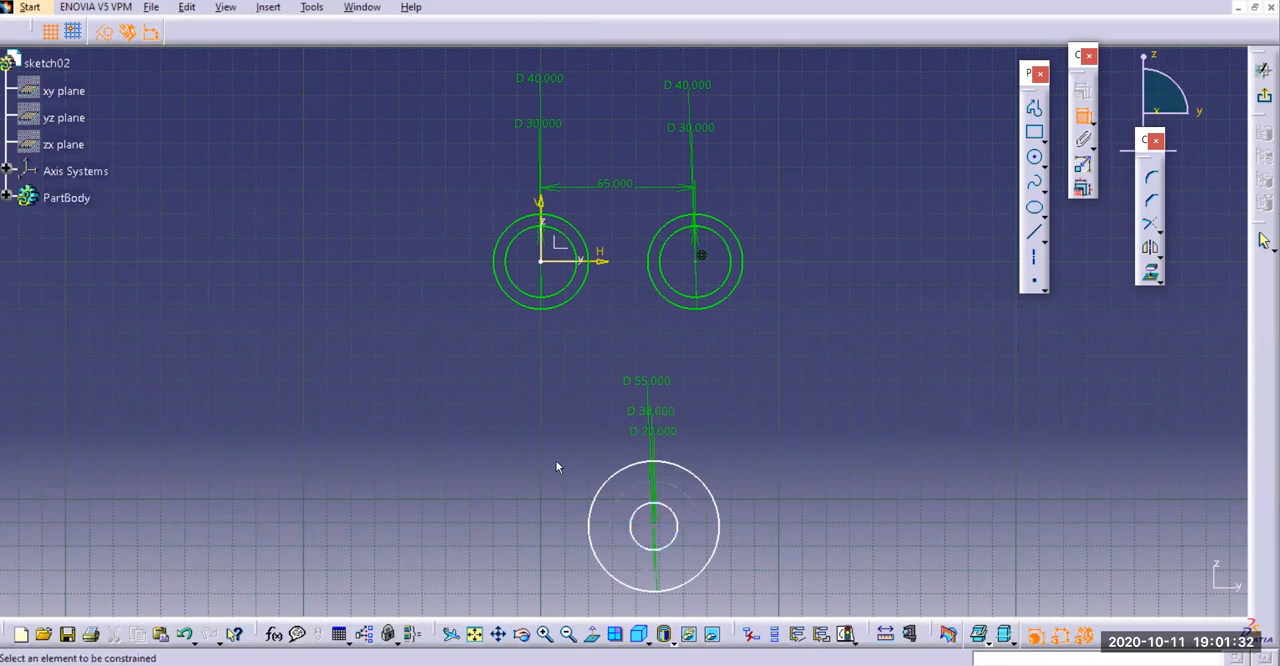
Re-enter 55 mm as the outer lower circle's diameter and reconfirm 38 mm for the middle construction circle
{"action": "left_click", "coordinate": [655, 526]}
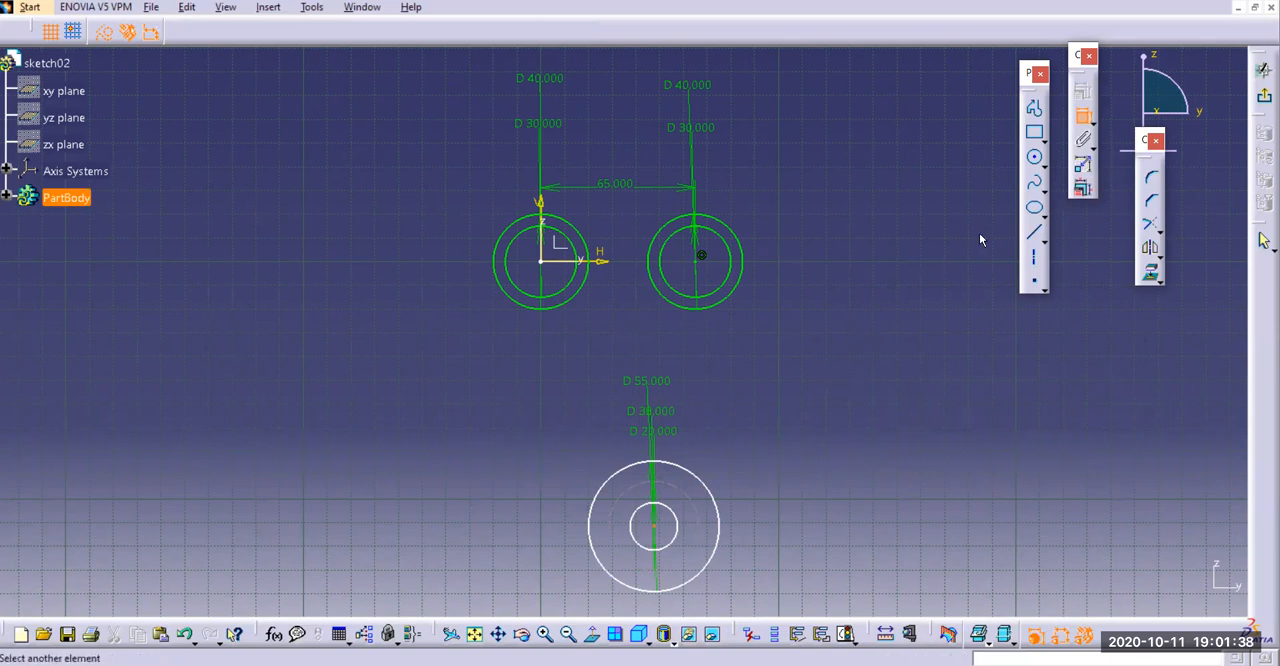
{"action": "left_click", "coordinate": [1083, 116]}
{"action": "double_click", "coordinate": [636, 404]}
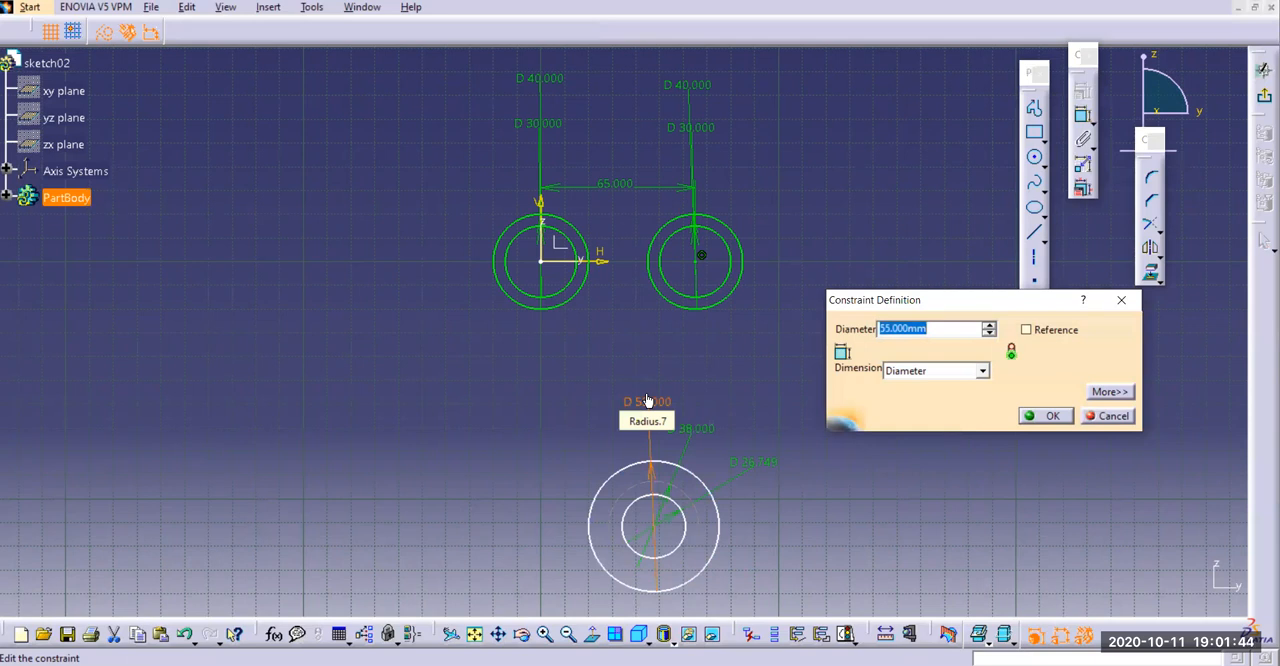
{"action": "type", "text": "55"}
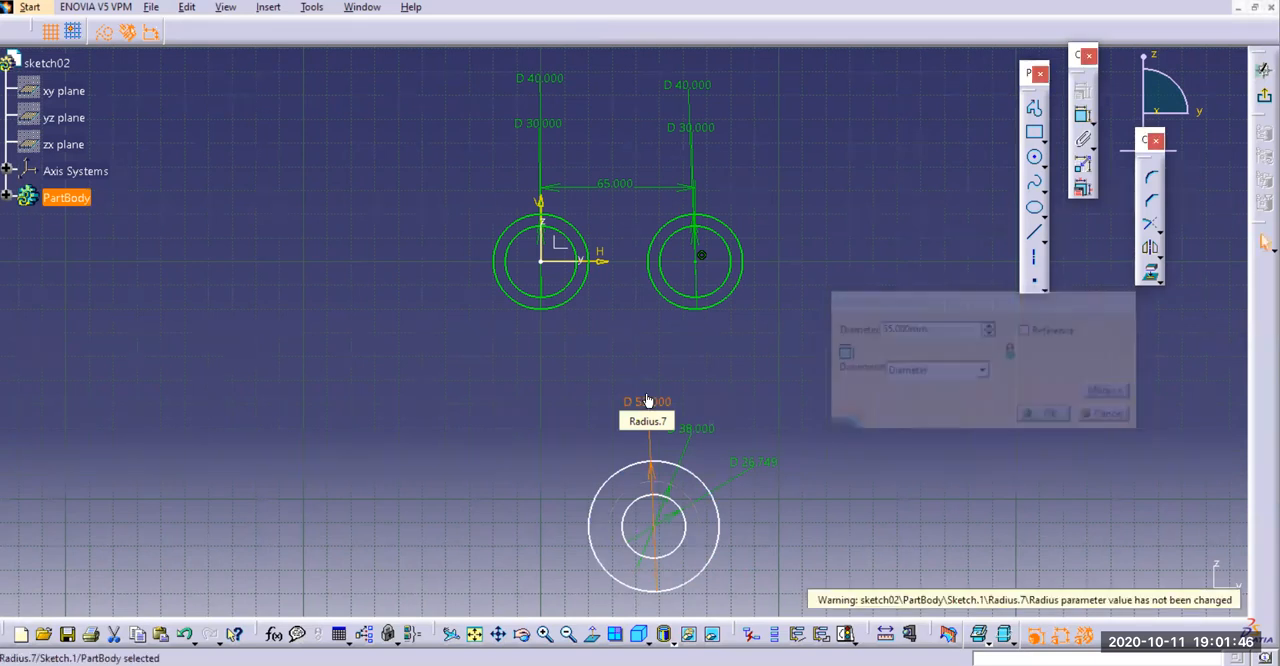
{"action": "key", "text": "Return"}
{"action": "double_click", "coordinate": [694, 428]}
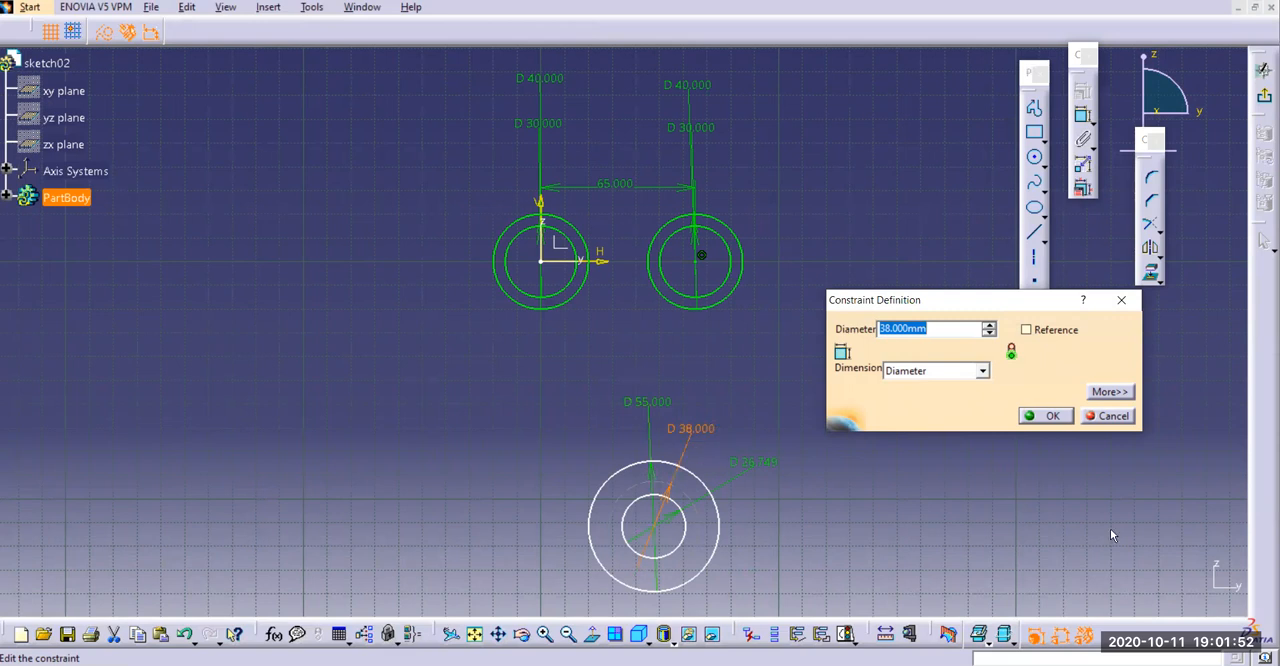
{"action": "left_click", "coordinate": [1045, 416]}
Set the inner lower circle's diameter to 20 mm and line up the 38 mm and 20 mm dimensions beneath the 55 mm one
{"action": "double_click", "coordinate": [758, 466]}
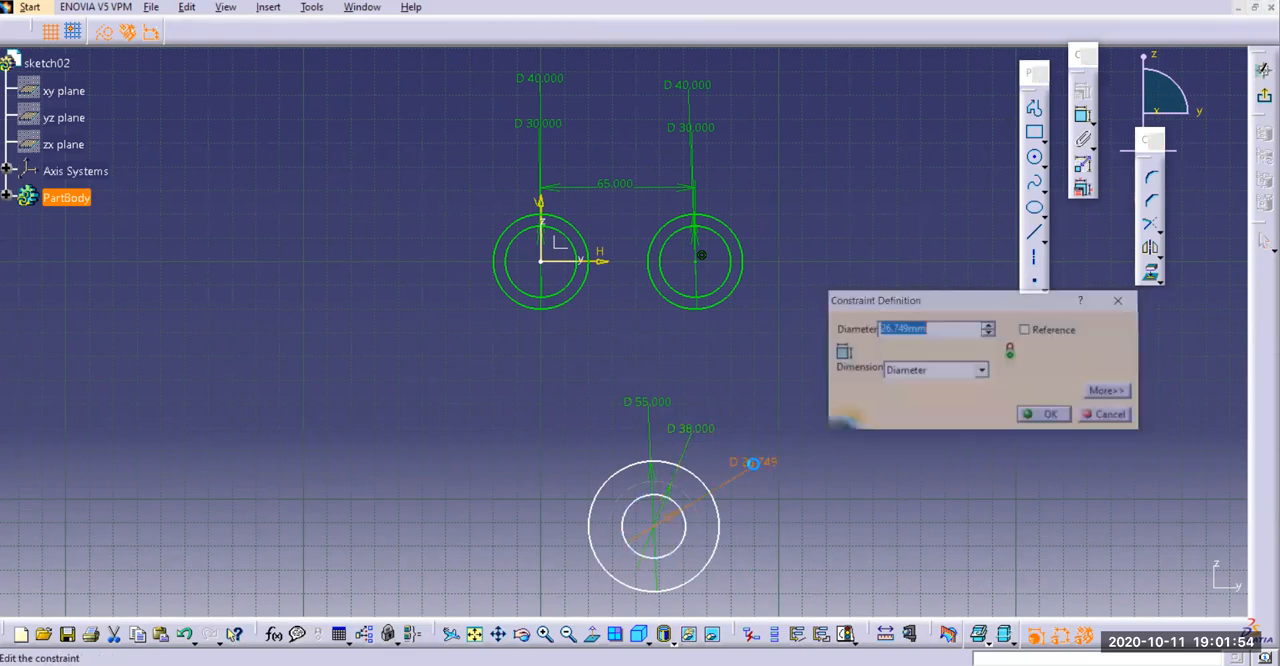
{"action": "type", "text": "20"}
{"action": "key", "text": "Return"}
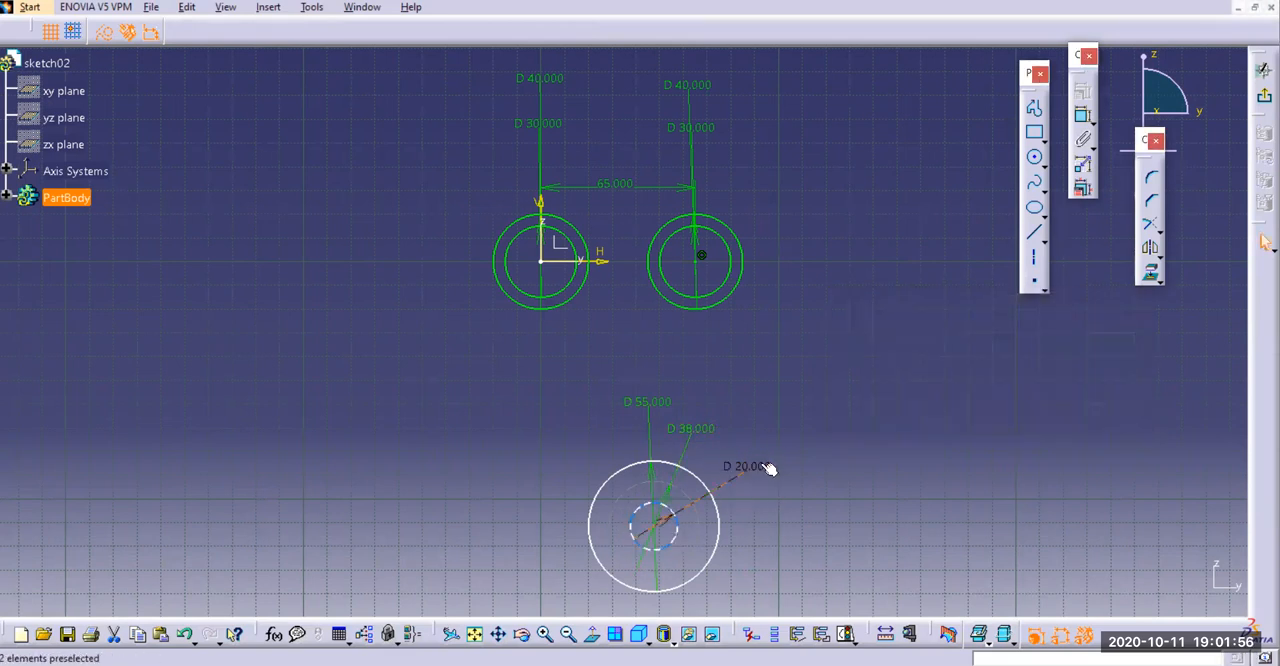
{"action": "left_click_drag", "start_coordinate": [691, 430], "coordinate": [647, 430]}
{"action": "left_click_drag", "start_coordinate": [728, 479], "coordinate": [636, 447]}
{"action": "left_click", "coordinate": [701, 597]}
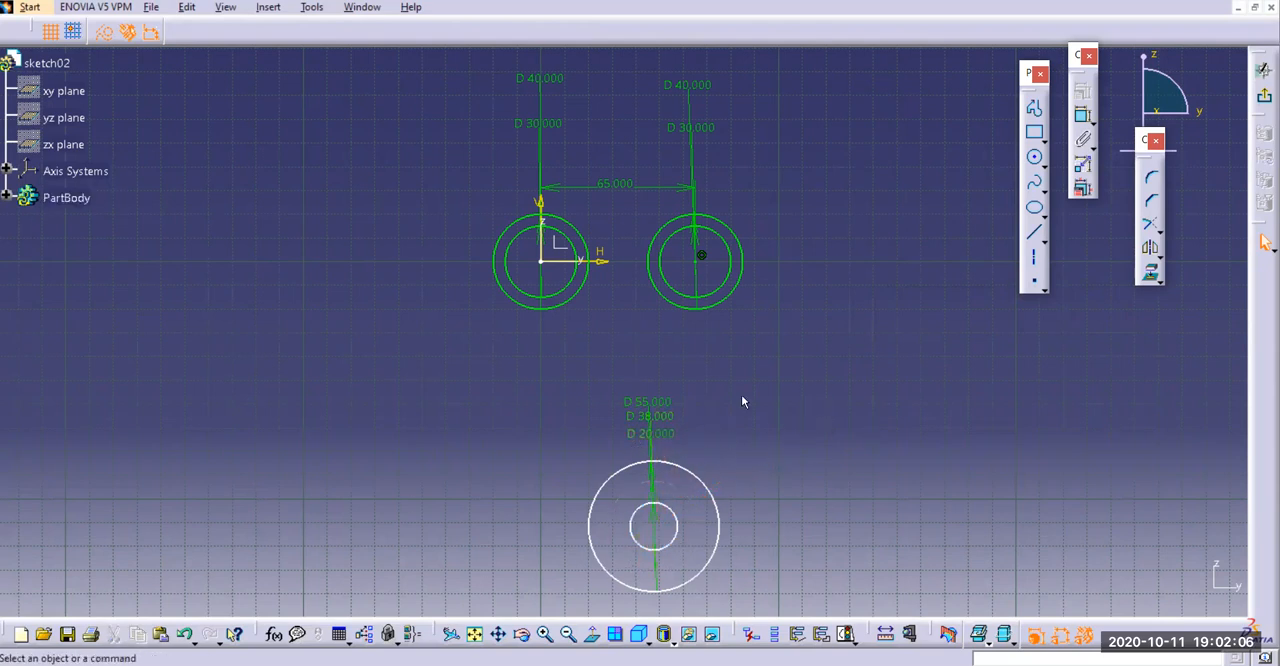
Move the lower concentric circles directly beneath the right-hand upper pair and check the reference drawing for their centre distances
{"action": "mouse_move", "coordinate": [660, 530]}
{"action": "left_mouse_down"}
{"action": "mouse_move", "coordinate": [649, 474]}
{"action": "mouse_move", "coordinate": [766, 503]}
{"action": "mouse_move", "coordinate": [506, 440]}
{"action": "mouse_move", "coordinate": [778, 524]}
{"action": "mouse_move", "coordinate": [651, 403]}
{"action": "mouse_move", "coordinate": [646, 371]}
{"action": "mouse_move", "coordinate": [634, 509]}
{"action": "mouse_move", "coordinate": [850, 526]}
{"action": "mouse_move", "coordinate": [499, 509]}
{"action": "mouse_move", "coordinate": [651, 560]}
{"action": "mouse_move", "coordinate": [651, 366]}
{"action": "mouse_move", "coordinate": [513, 515]}
{"action": "mouse_move", "coordinate": [800, 535]}
{"action": "mouse_move", "coordinate": [525, 515]}
{"action": "mouse_move", "coordinate": [660, 538]}
{"action": "left_mouse_up"}
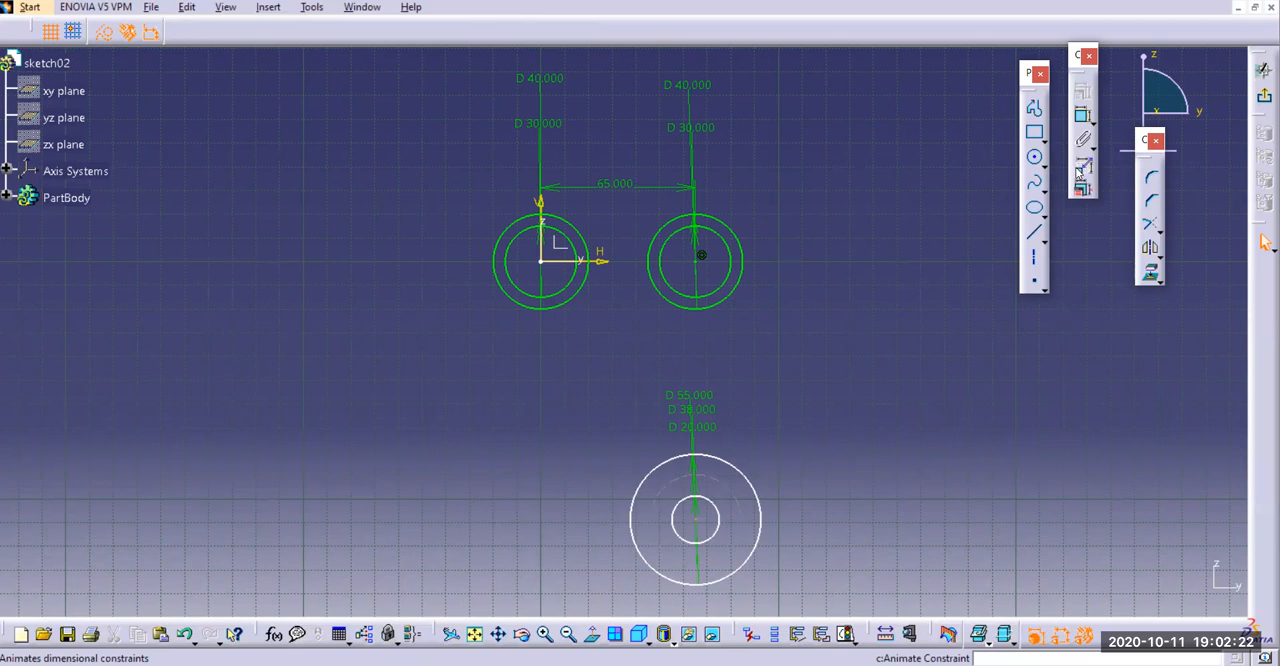
{"action": "left_click", "coordinate": [600, 664]}
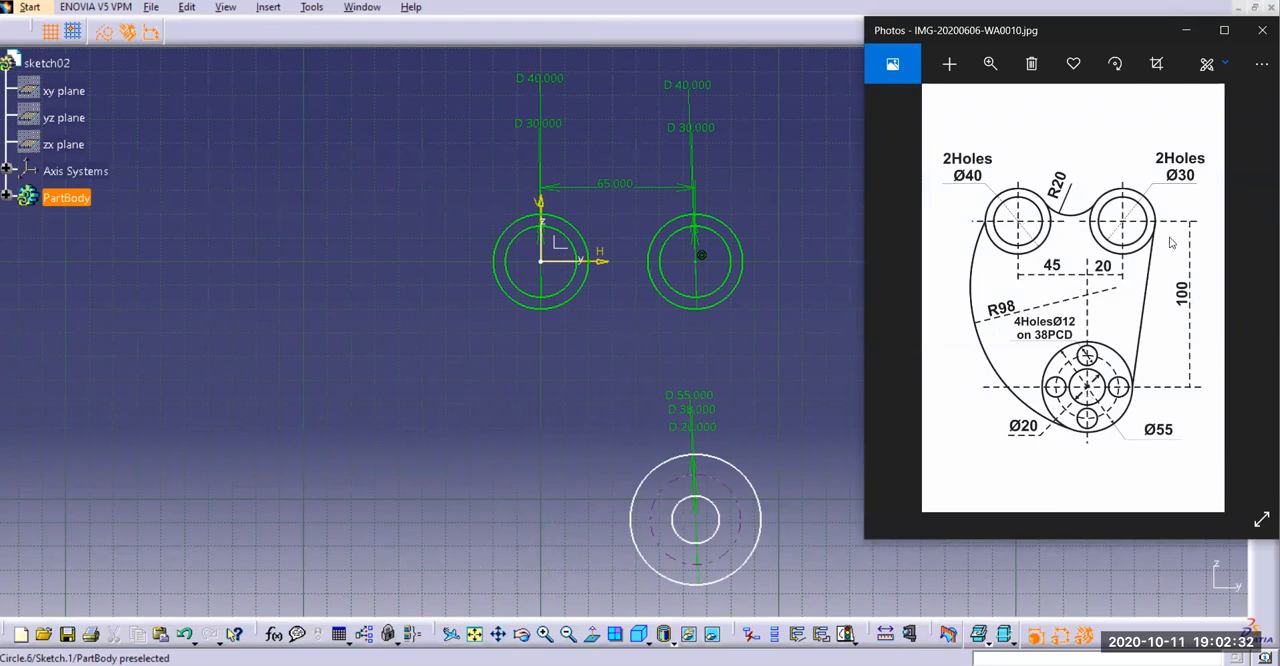
{"action": "left_click", "coordinate": [1186, 30]}
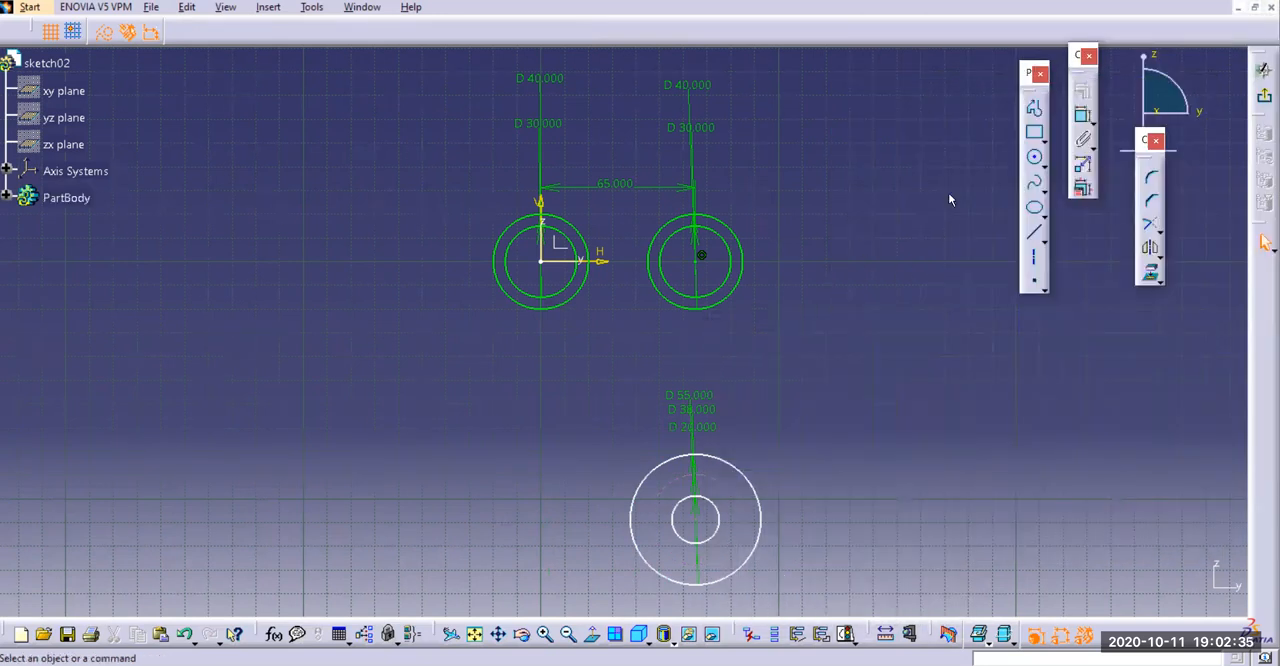
Dimension the vertical distance between the right-hand upper circles' centre and the lower circles' centre, setting it to 100 mm
{"action": "left_click", "coordinate": [1082, 114]}
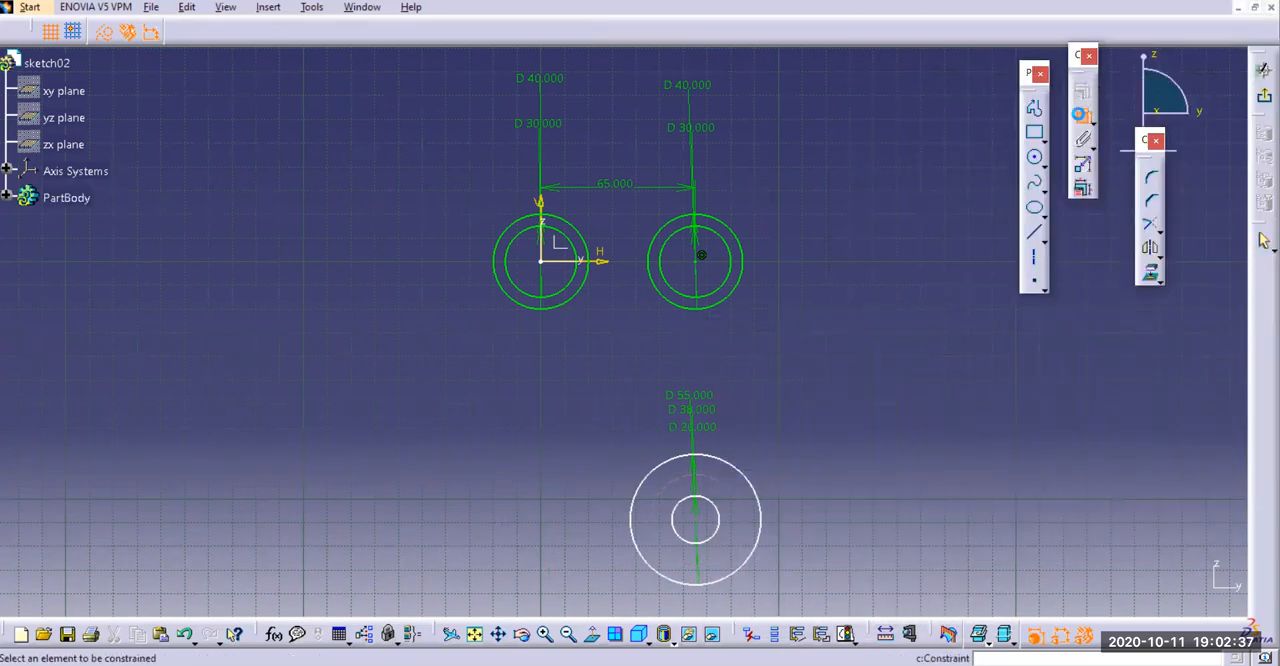
{"action": "left_click", "coordinate": [701, 258]}
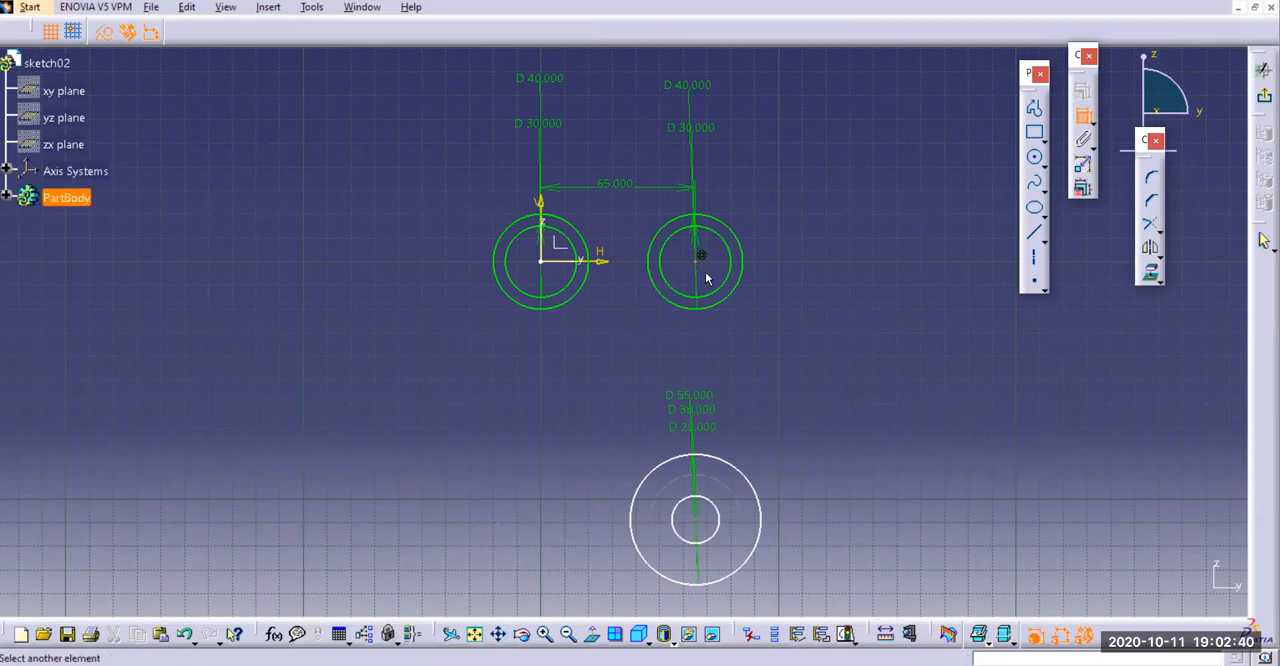
{"action": "left_click", "coordinate": [696, 519]}
{"action": "left_click", "coordinate": [838, 402]}
{"action": "double_click", "coordinate": [840, 398]}
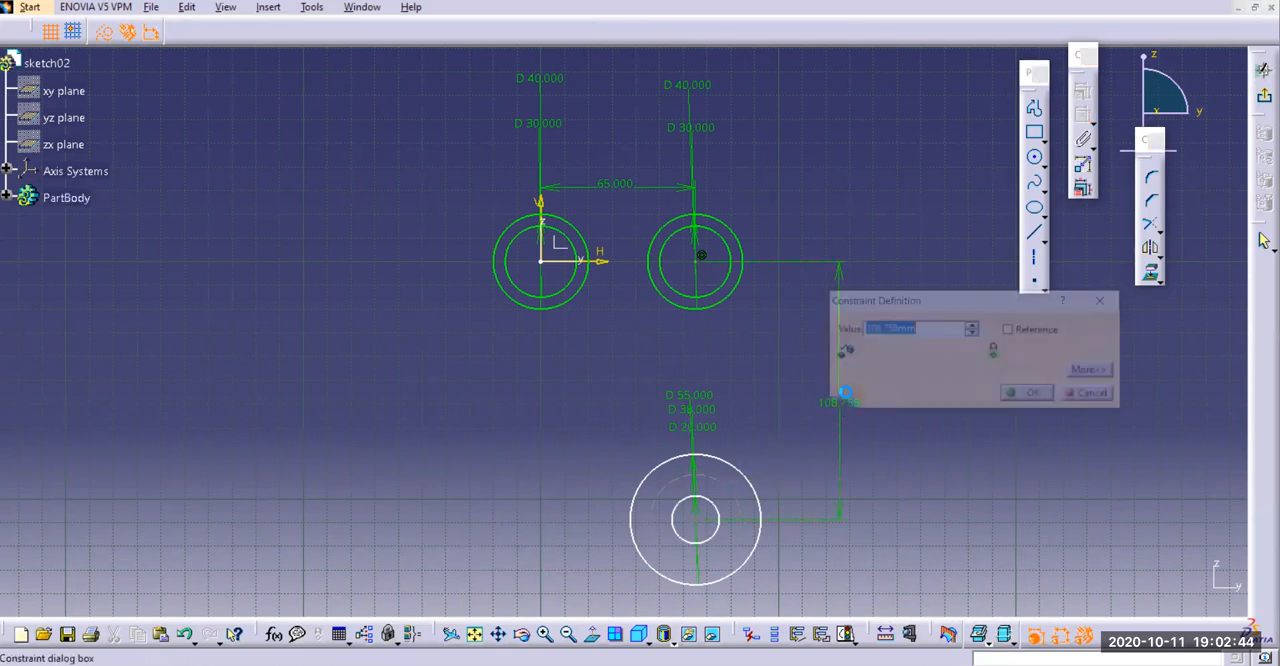
{"action": "type", "text": "100"}
{"action": "key", "text": "Return"}
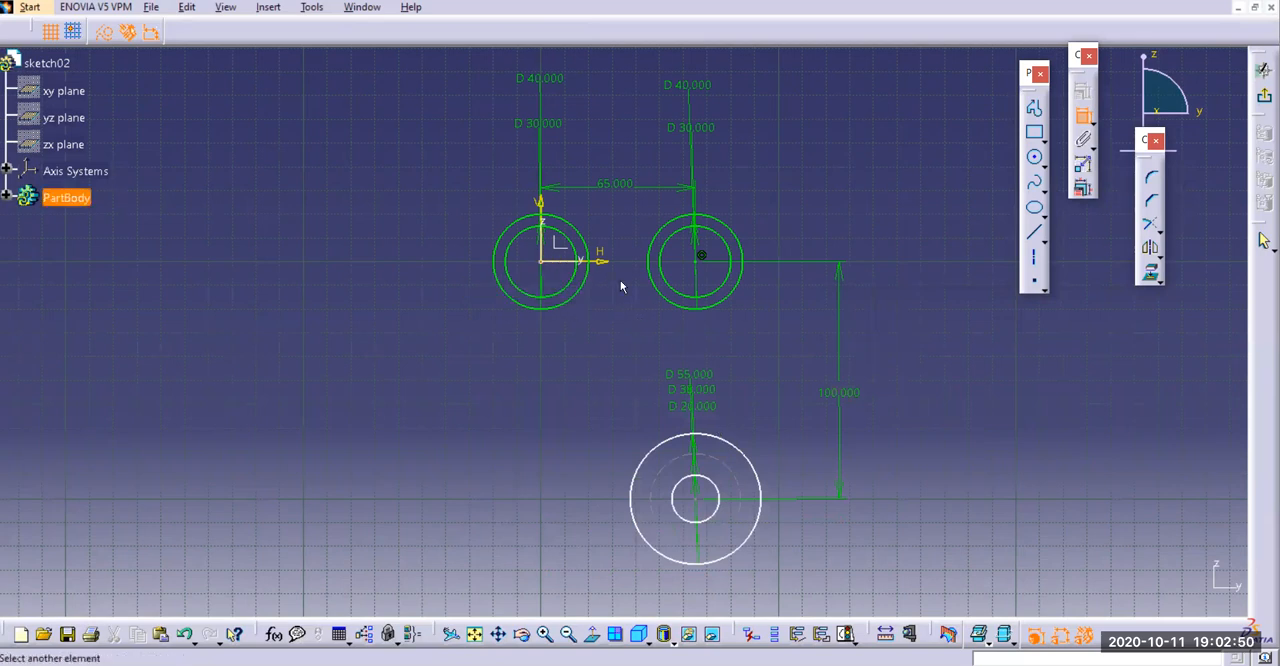
Dimension the horizontal distance between the left-hand upper circles' centre and the lower circles' centre, setting it to 45 mm
{"action": "left_click", "coordinate": [701, 500]}
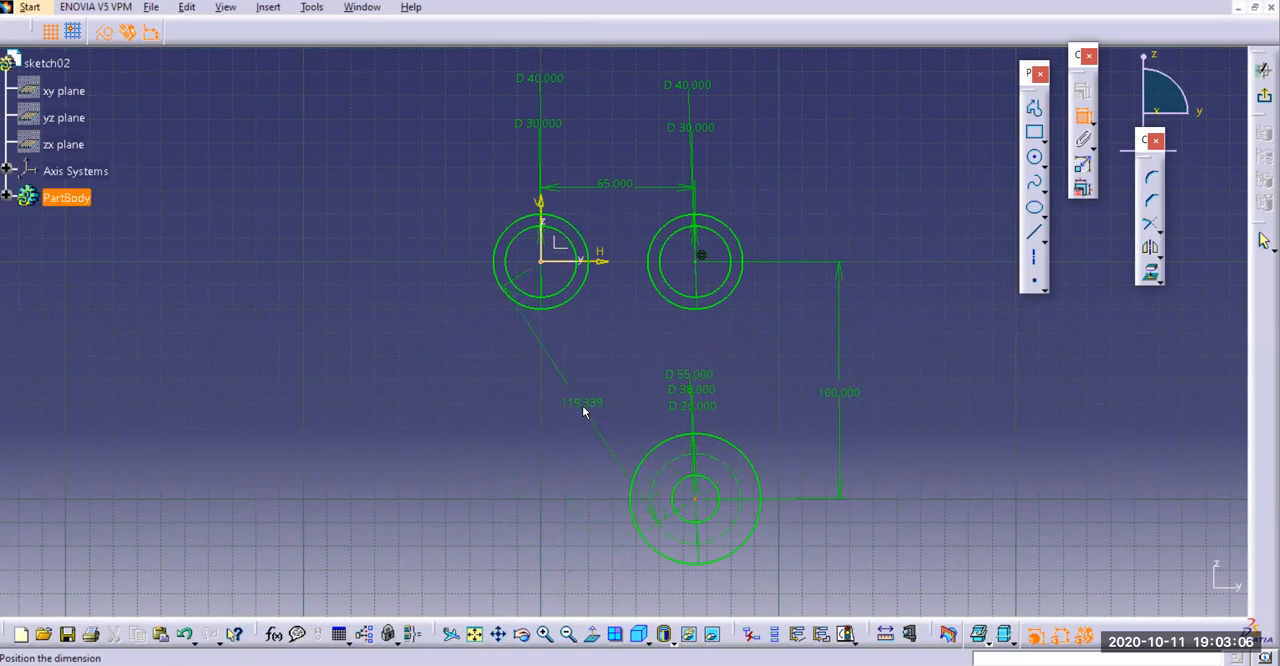
{"action": "right_click", "coordinate": [581, 414]}
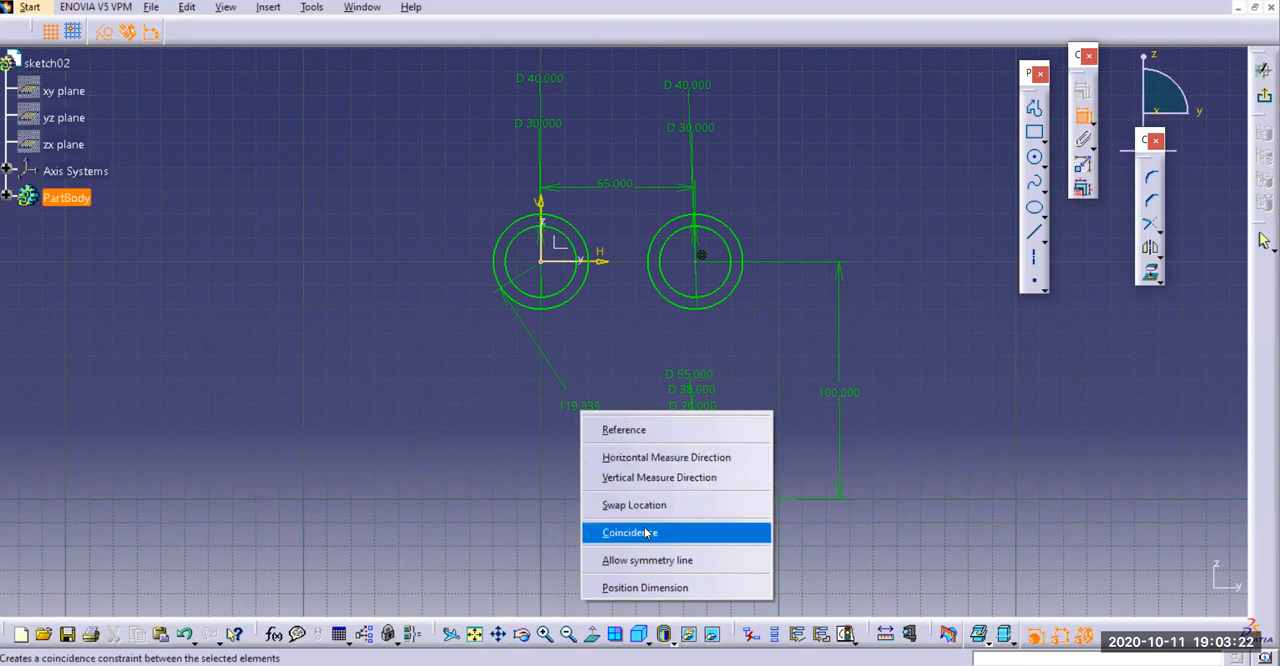
{"action": "left_click", "coordinate": [651, 456]}
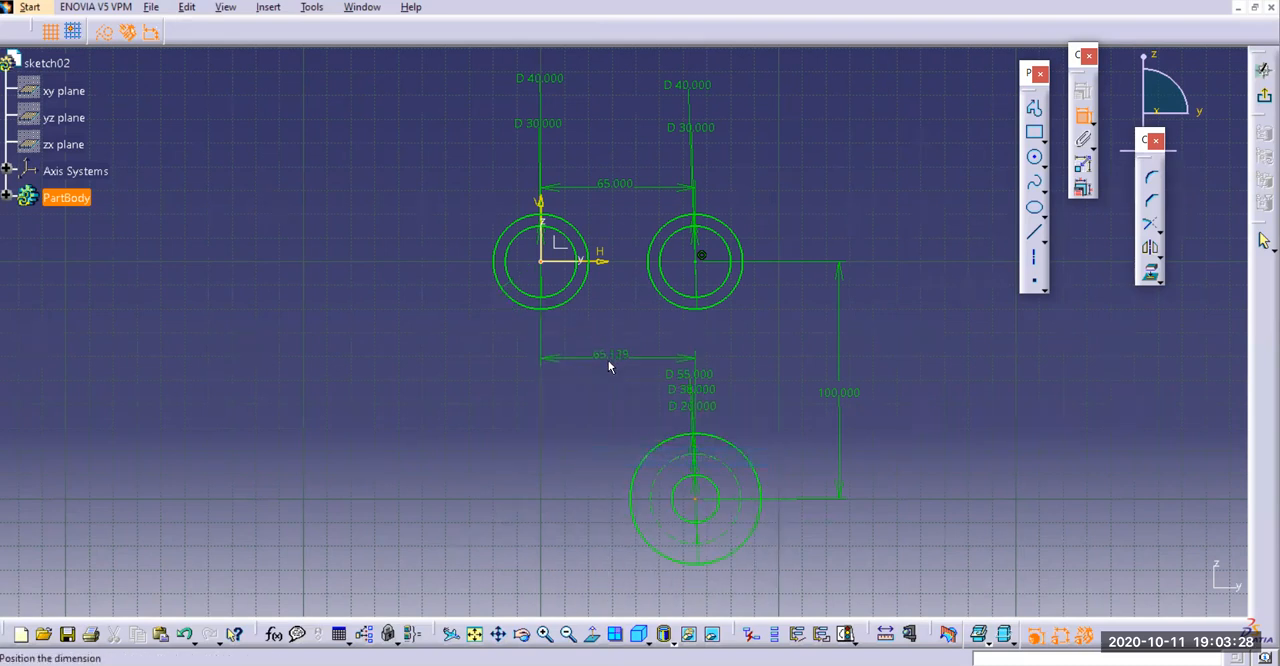
{"action": "left_click", "coordinate": [606, 345]}
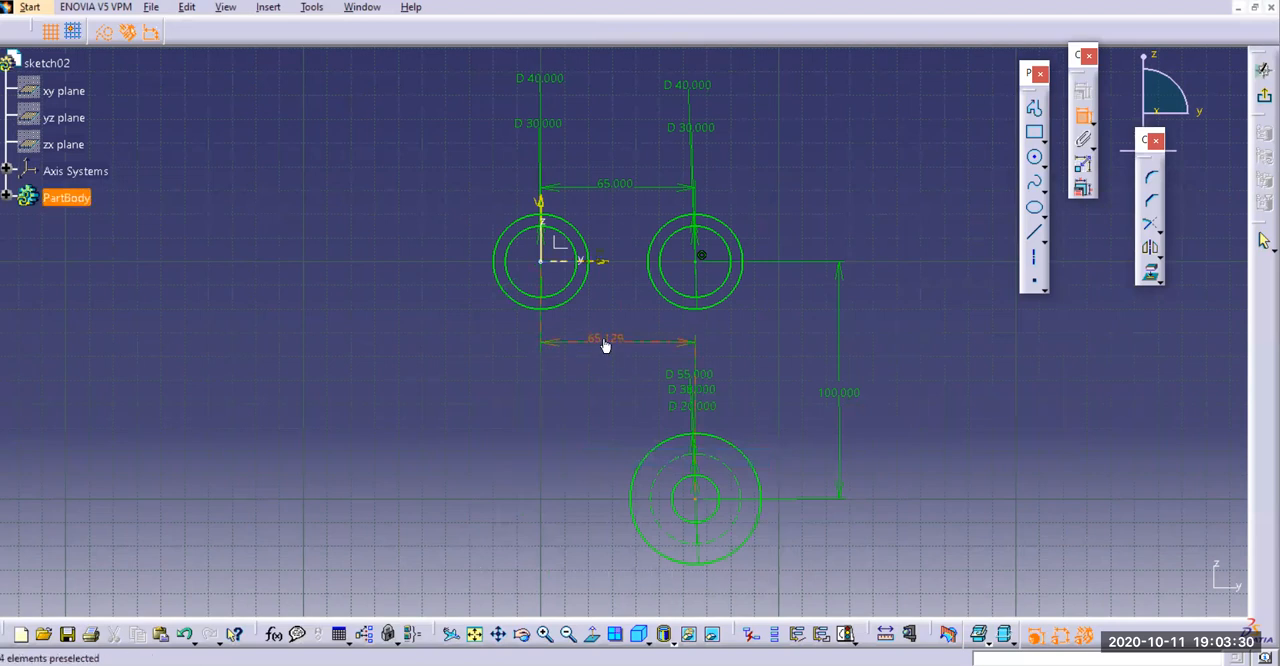
{"action": "double_click", "coordinate": [606, 341]}
{"action": "type", "text": "4"}
{"action": "key", "text": "Return"}
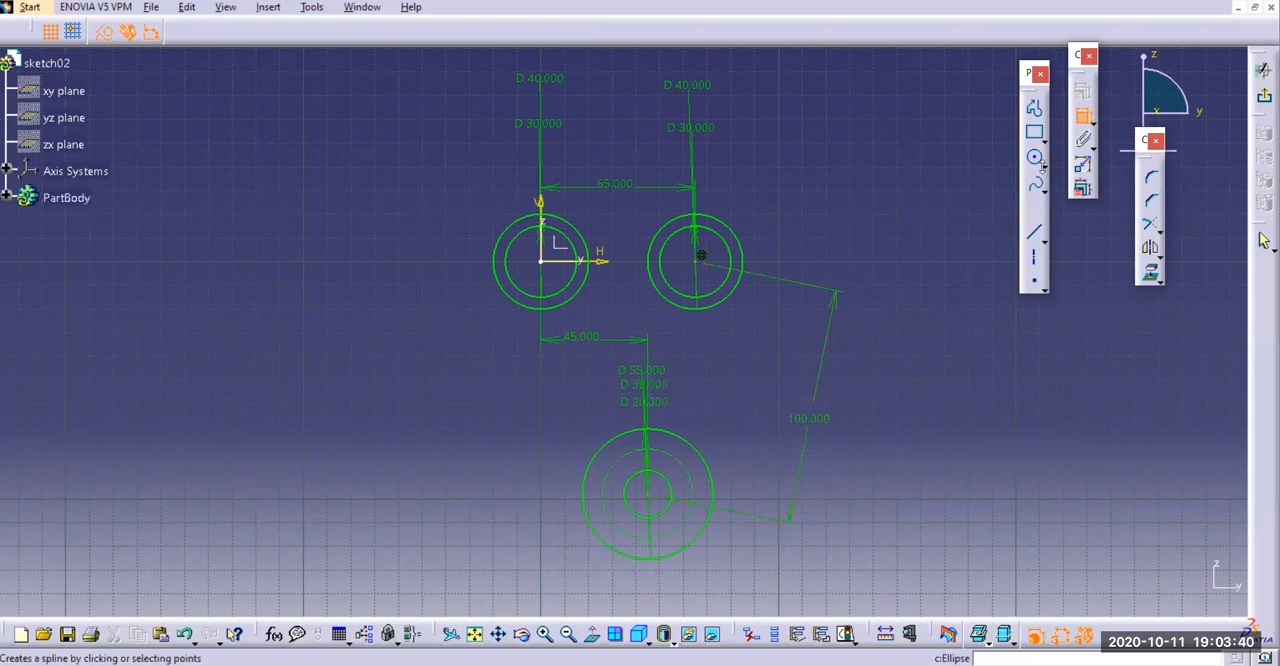
Delete the slanted 100 mm dimension between the right-hand upper circles and the lower circles
{"action": "left_click", "coordinate": [1083, 117]}
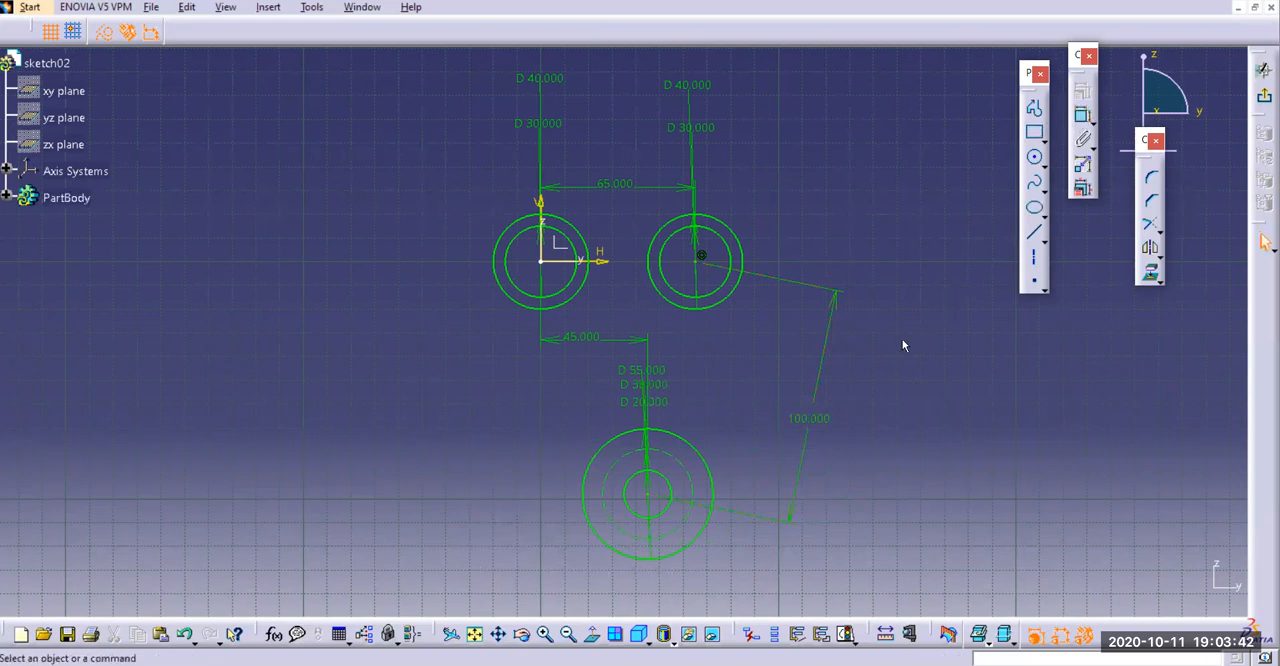
{"action": "left_click", "coordinate": [820, 420]}
{"action": "key", "text": "Delete"}
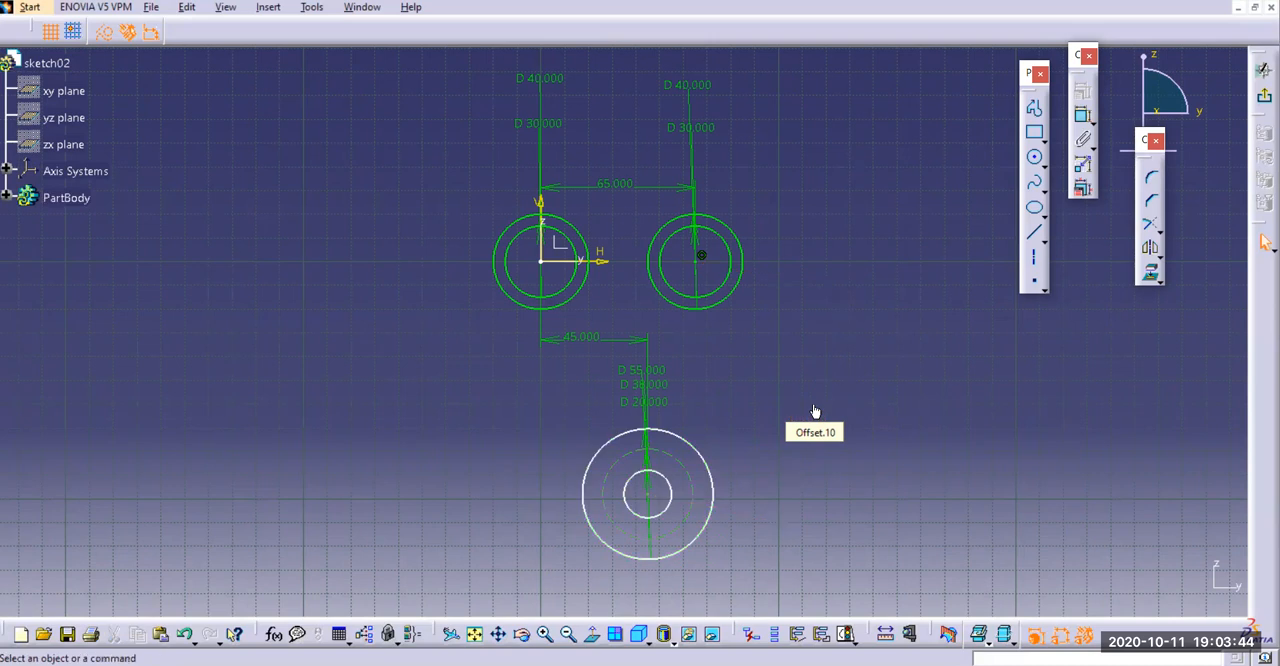
Add a vertical dimension from the right-hand upper circles' centre to the lower circles' centre and set it to 100 mm
{"action": "left_click", "coordinate": [1083, 117]}
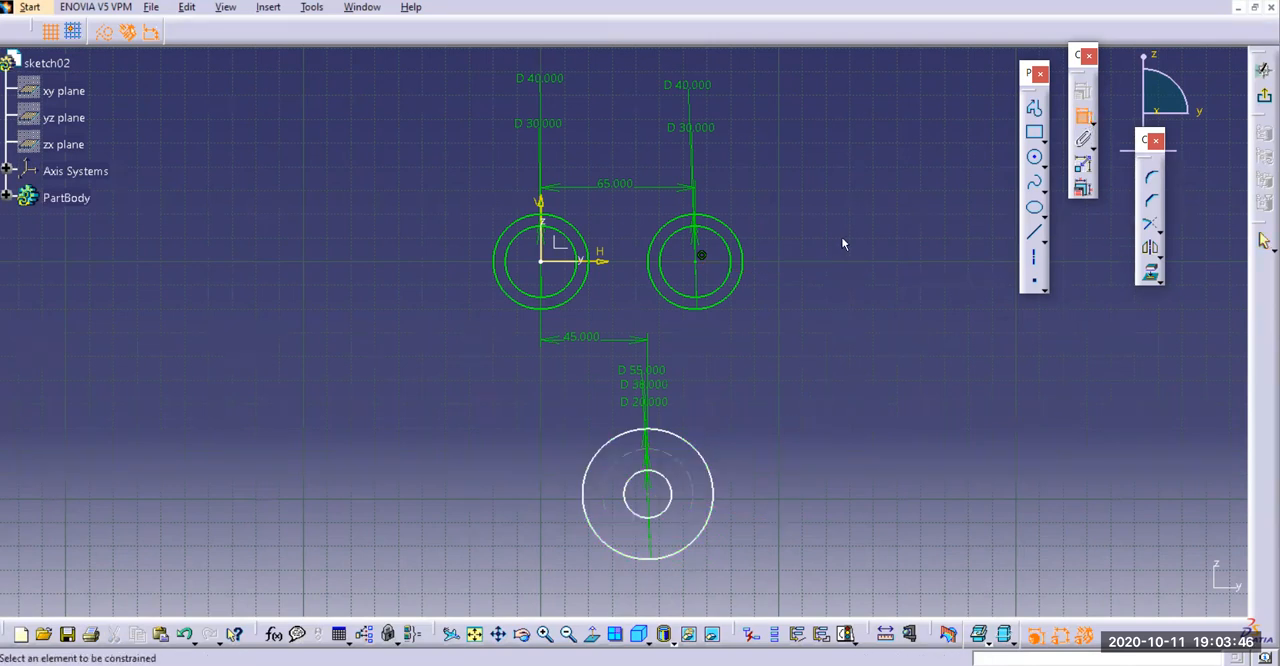
{"action": "left_click", "coordinate": [703, 262]}
{"action": "left_click", "coordinate": [652, 491]}
{"action": "right_click", "coordinate": [826, 333]}
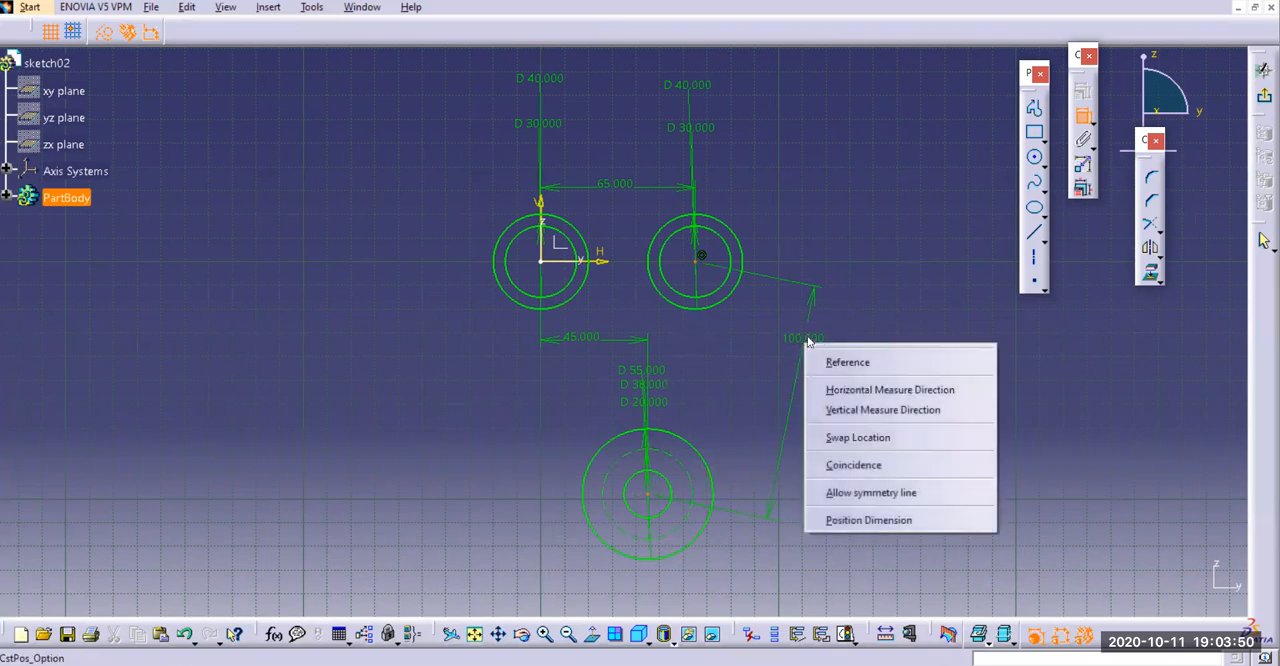
{"action": "left_click", "coordinate": [845, 409]}
{"action": "left_click", "coordinate": [840, 357]}
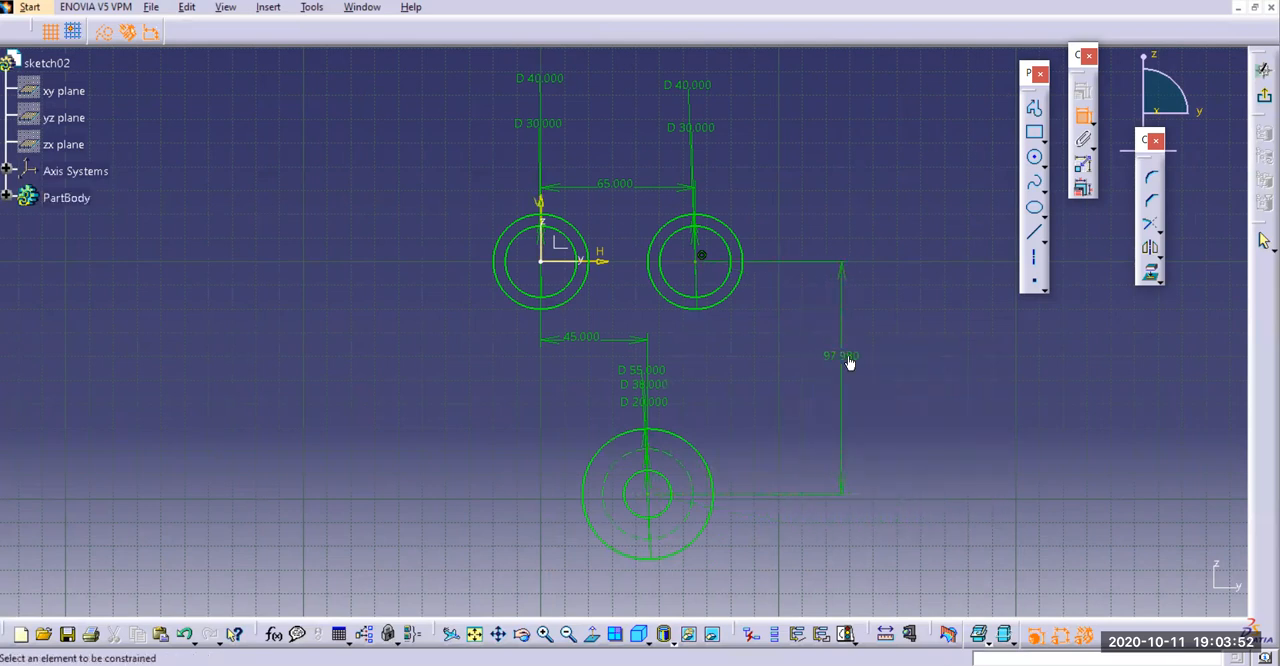
{"action": "double_click", "coordinate": [846, 358]}
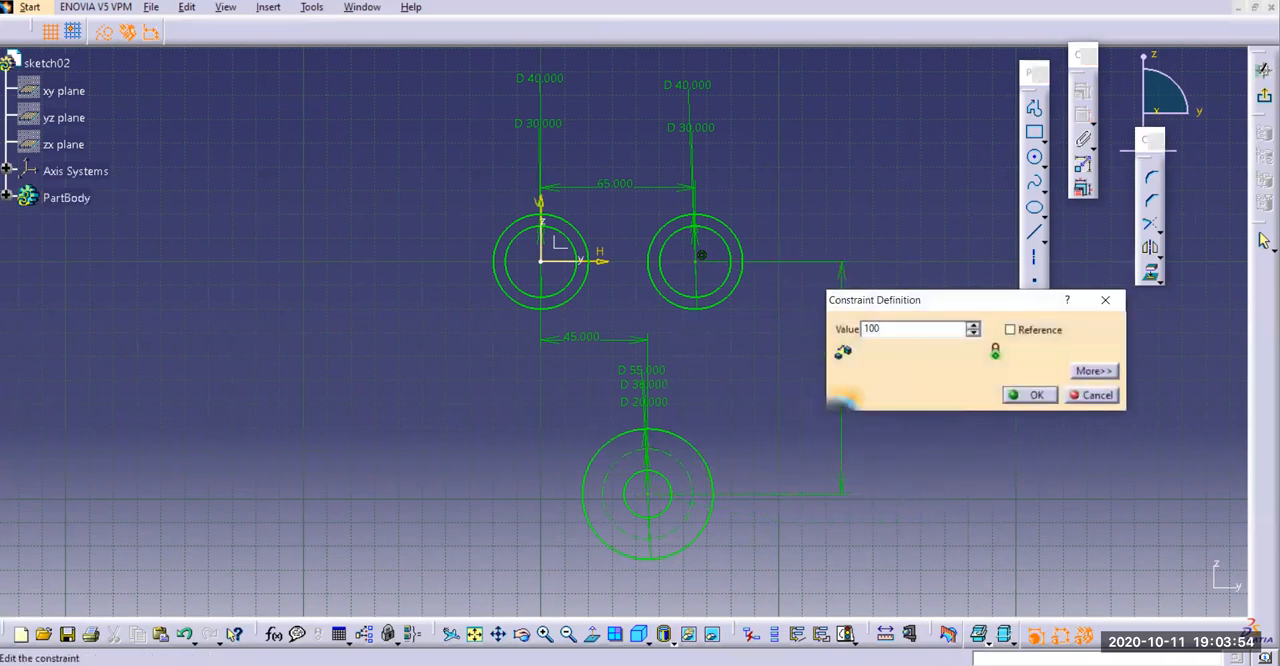
{"action": "key", "text": "Return"}
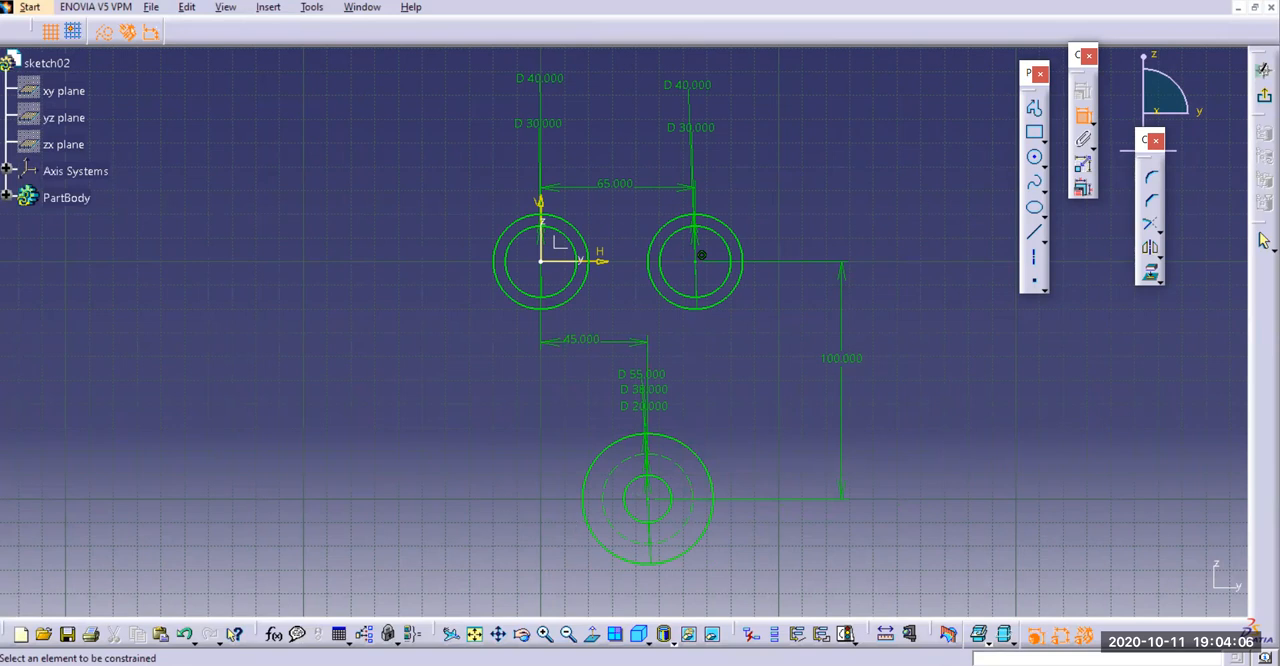
Check the reference drawing and draw a horizontal axis about 184 mm long through the lower circles' centre
{"action": "key", "text": "alt+Tab"}
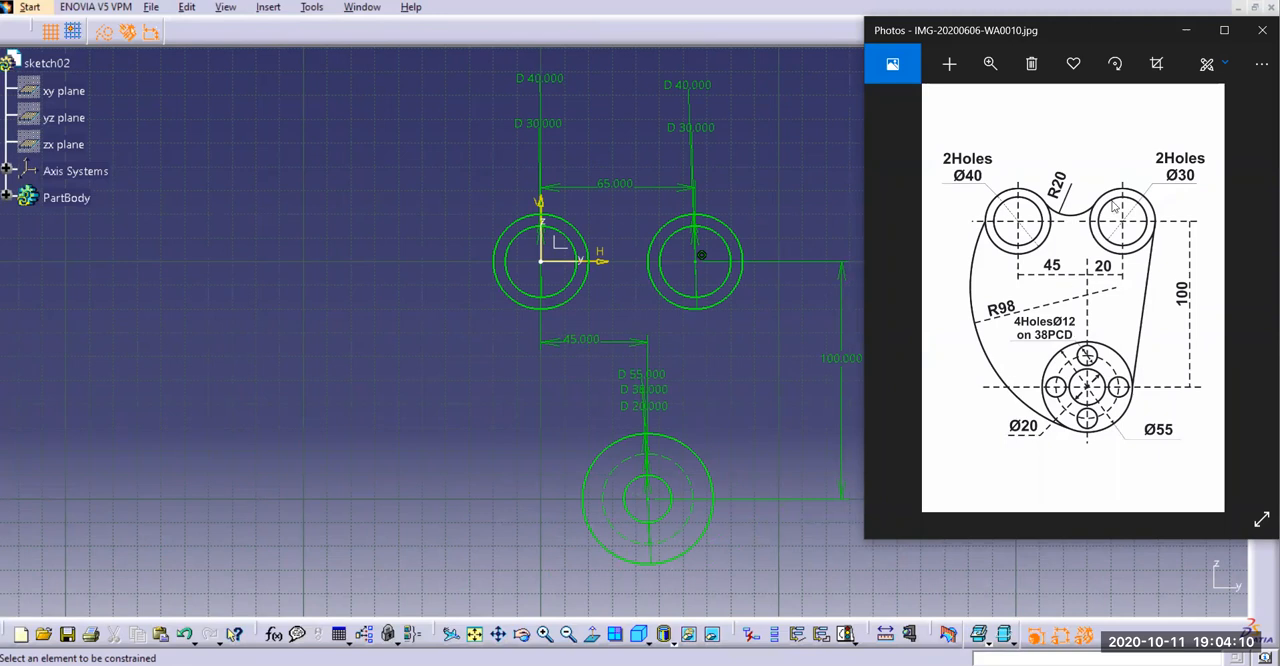
{"action": "left_click", "coordinate": [1180, 32]}
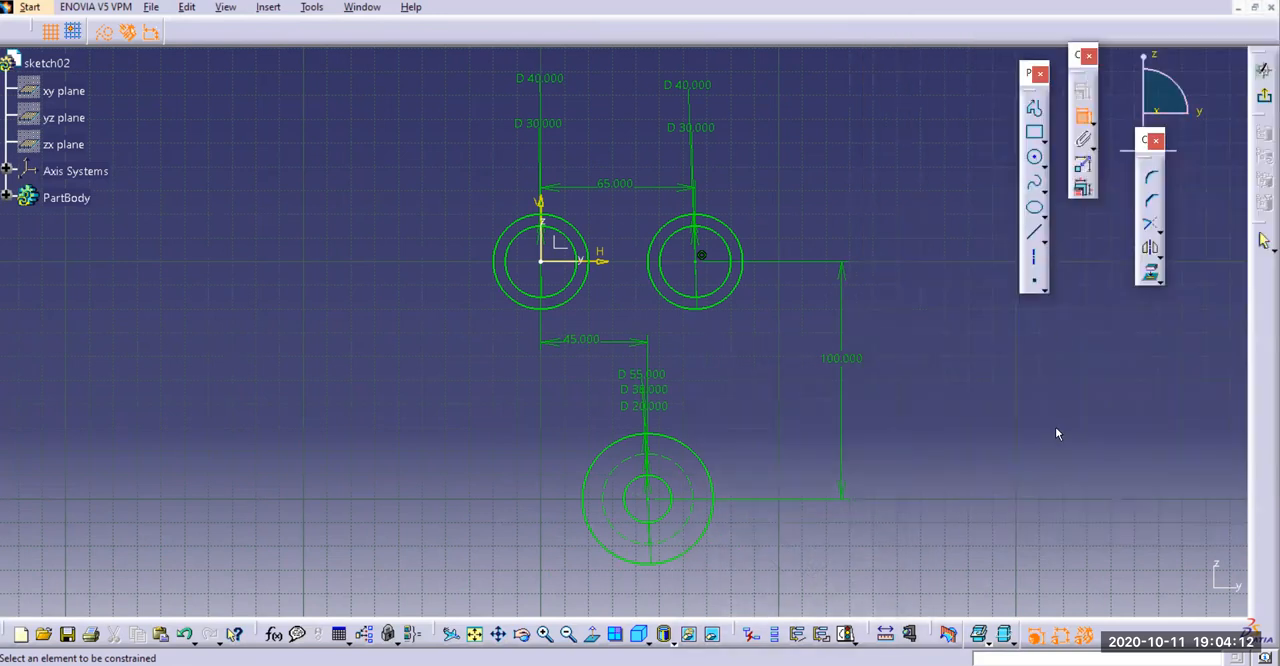
{"action": "left_click", "coordinate": [1035, 158]}
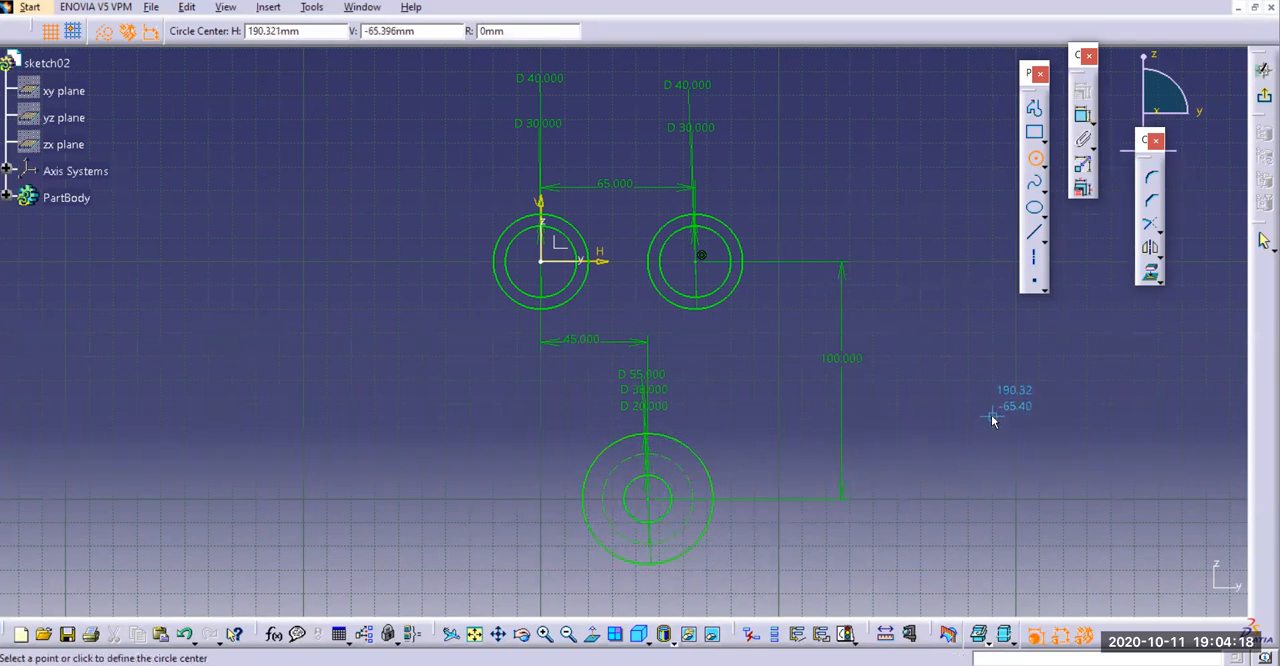
{"action": "key", "text": "Escape"}
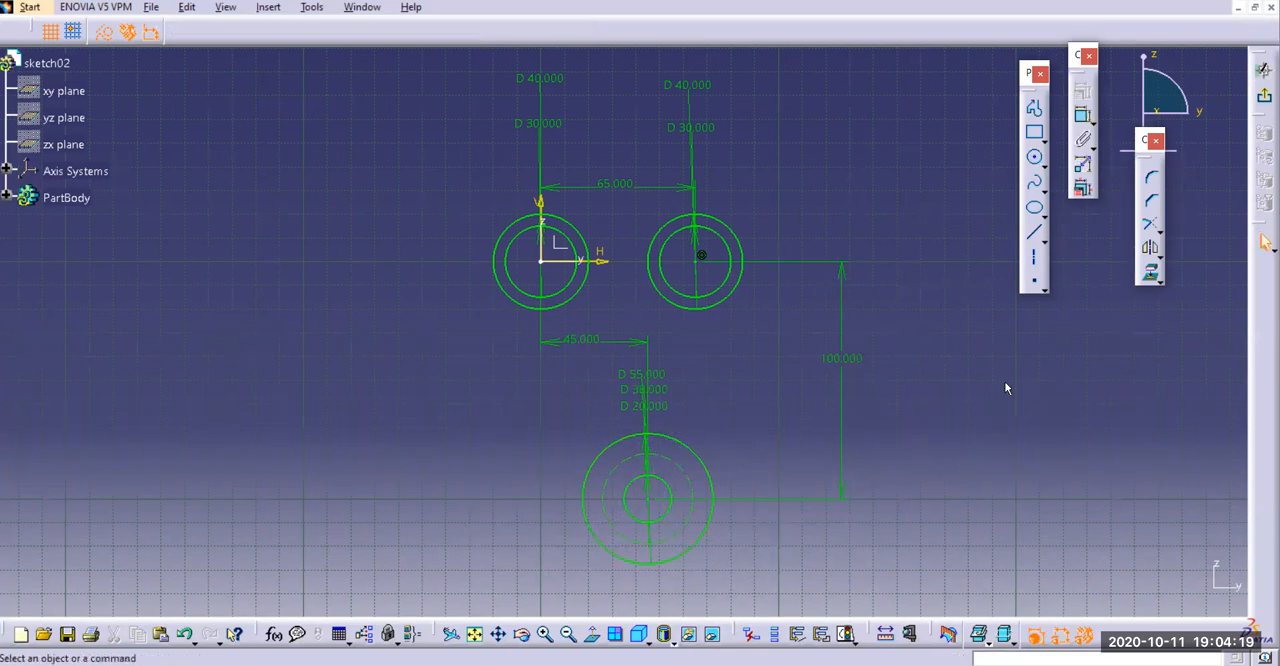
{"action": "left_click", "coordinate": [1035, 263]}
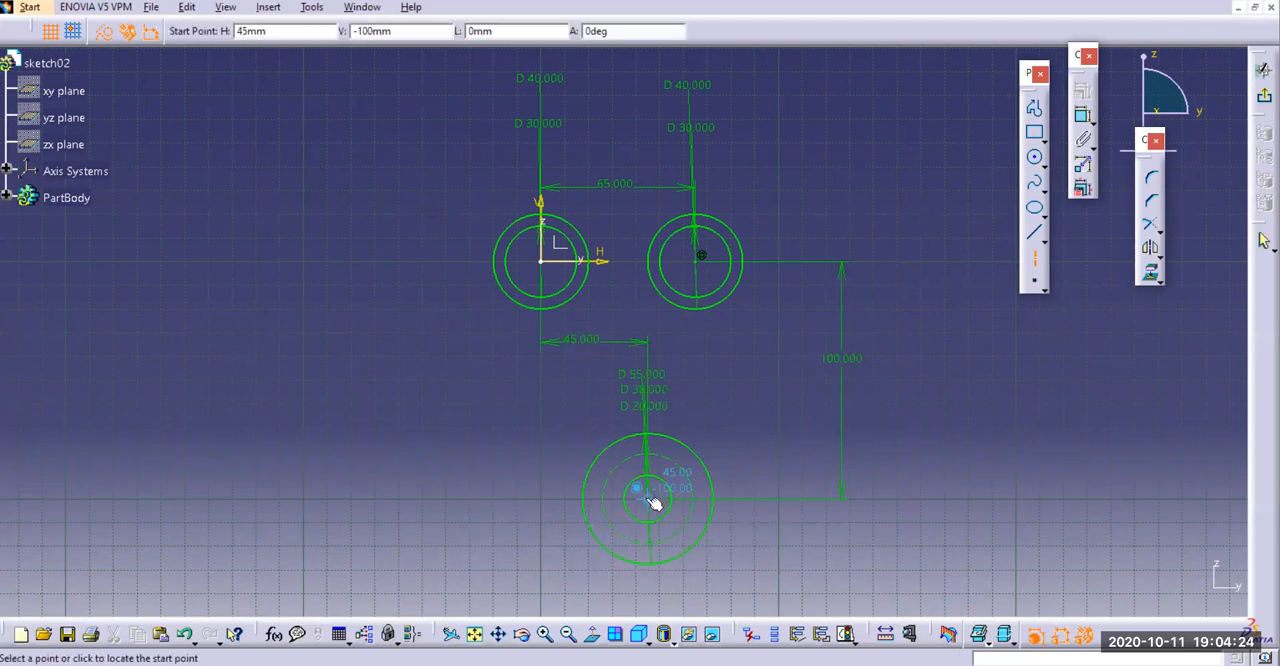
{"action": "left_click", "coordinate": [481, 497]}
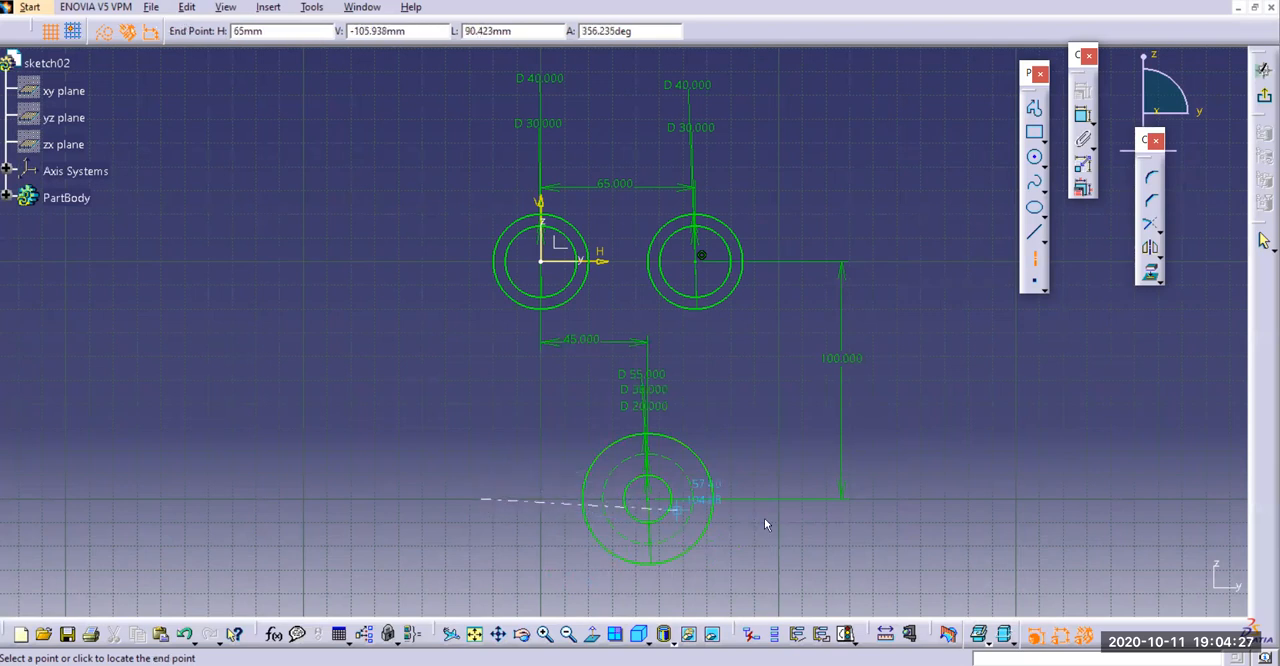
{"action": "left_click", "coordinate": [918, 497]}
{"action": "left_click", "coordinate": [1035, 263]}
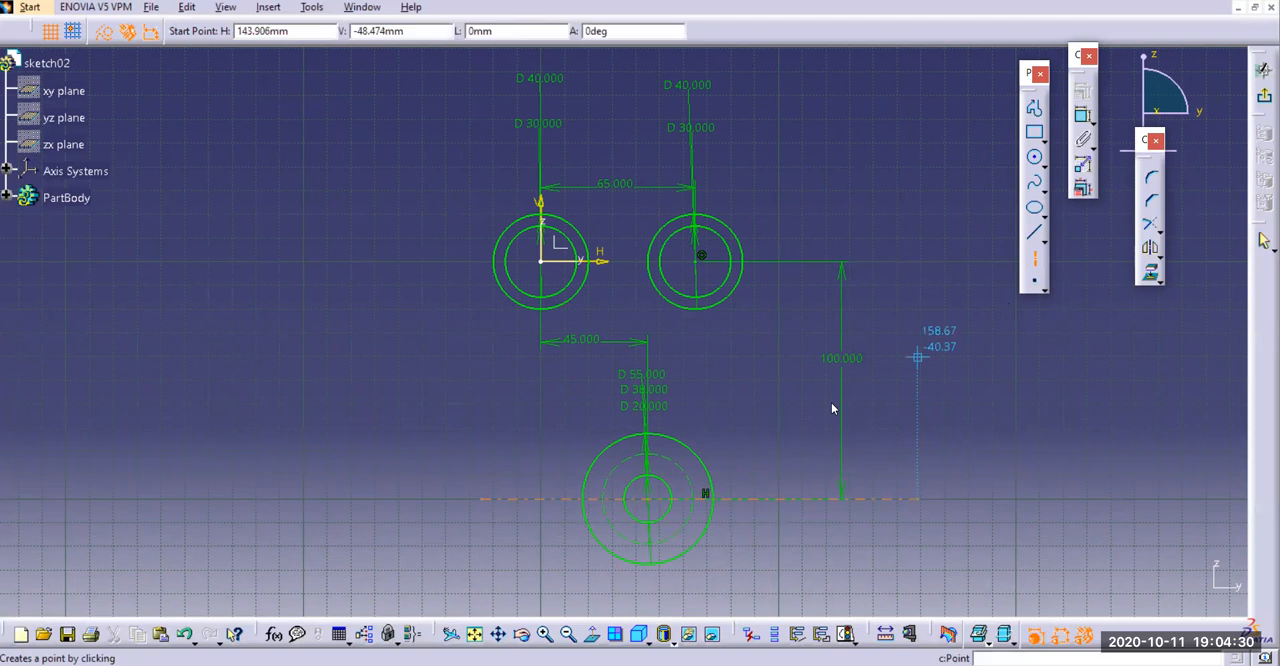
{"action": "left_click", "coordinate": [639, 410]}
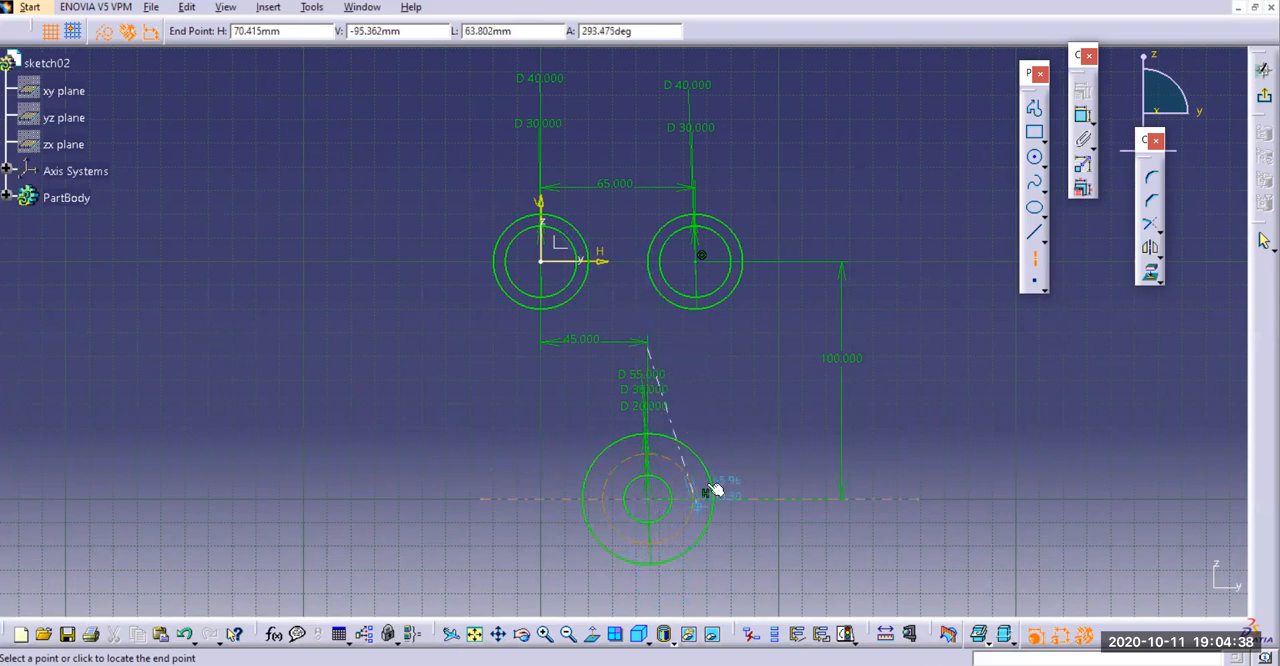
{"action": "key", "text": "Escape"}
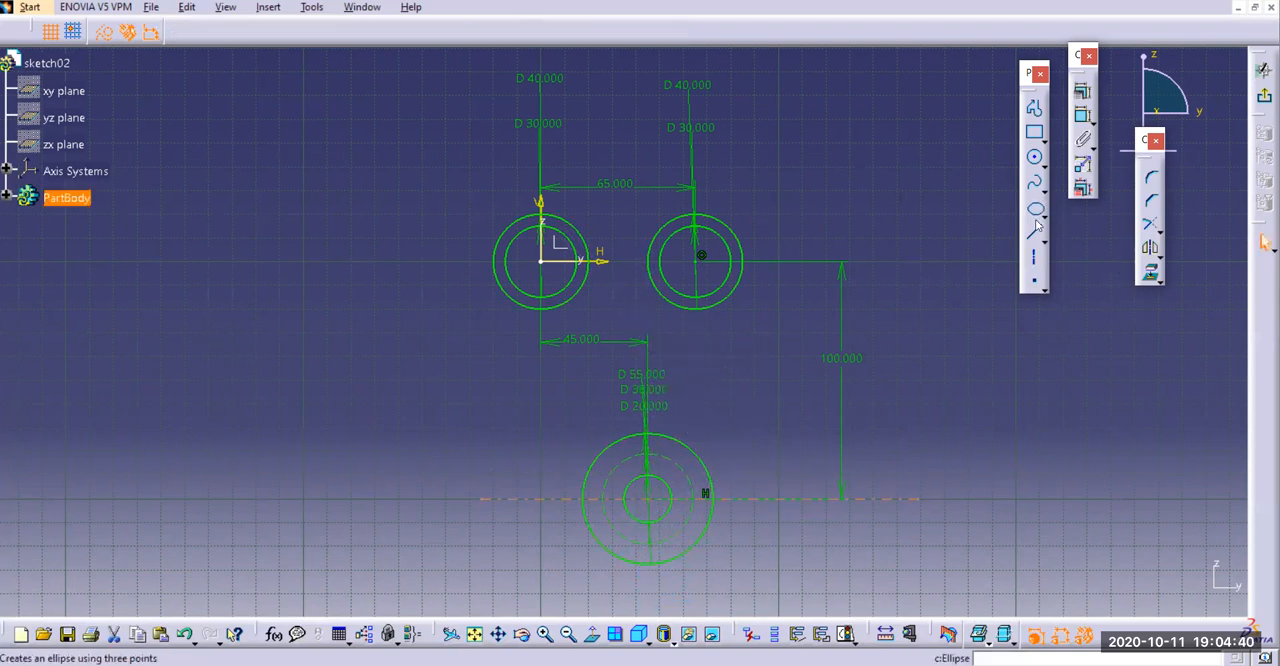
Draw a vertical axis about 104 mm long through the lower circles' centre
{"action": "left_click", "coordinate": [1034, 259]}
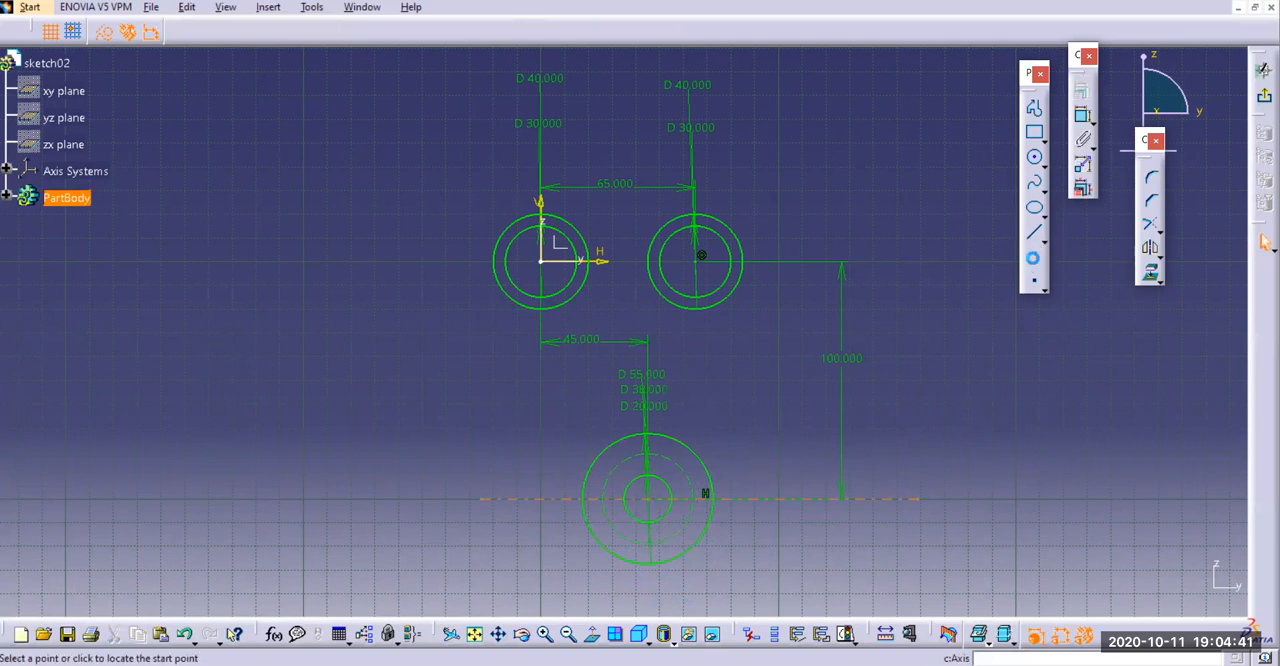
{"action": "left_click", "coordinate": [647, 368]}
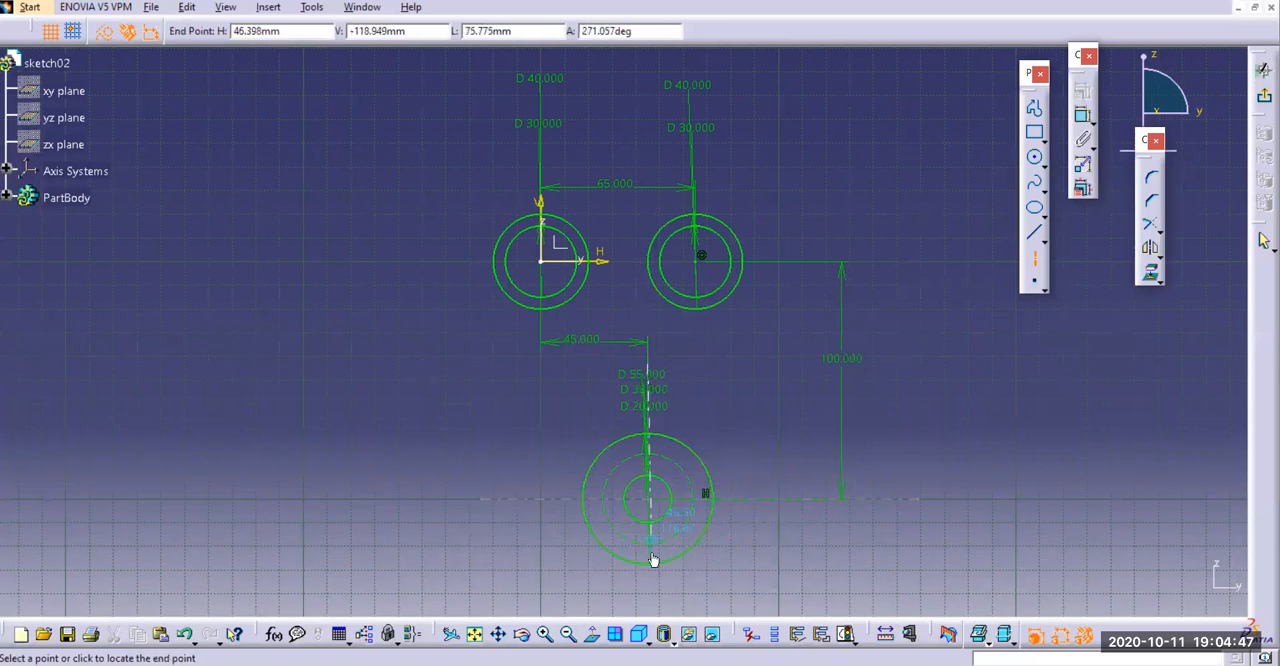
{"action": "left_click", "coordinate": [649, 612]}
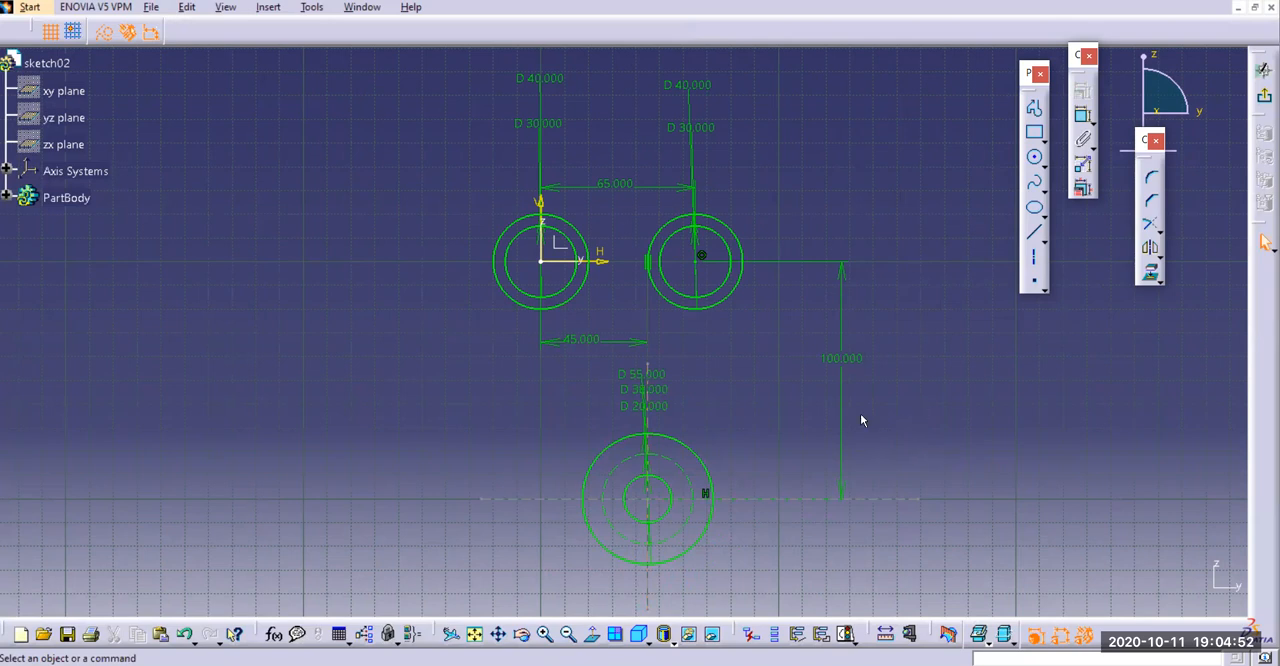
Draw a circle about 7.5 mm in diameter where the vertical axis crosses the upper side of the 38 mm construction circle
{"action": "left_click", "coordinate": [1036, 159]}
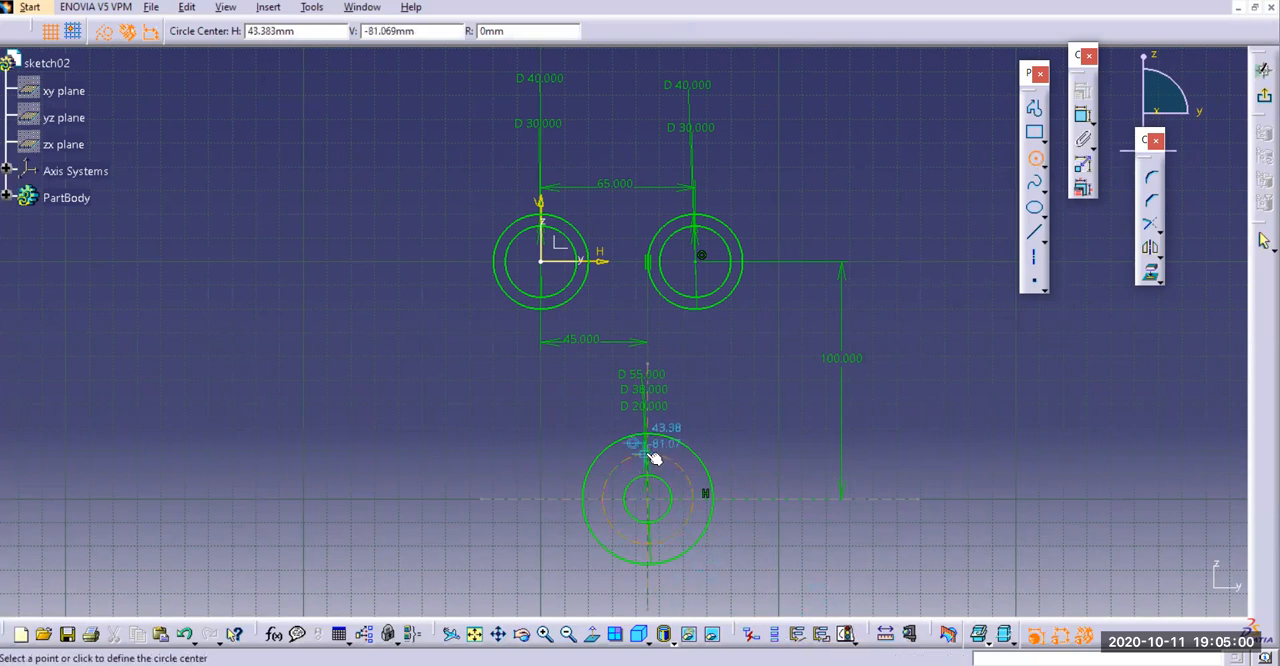
{"action": "middle_click_drag", "start_coordinate": [451, 480], "coordinate": [466, 385]}
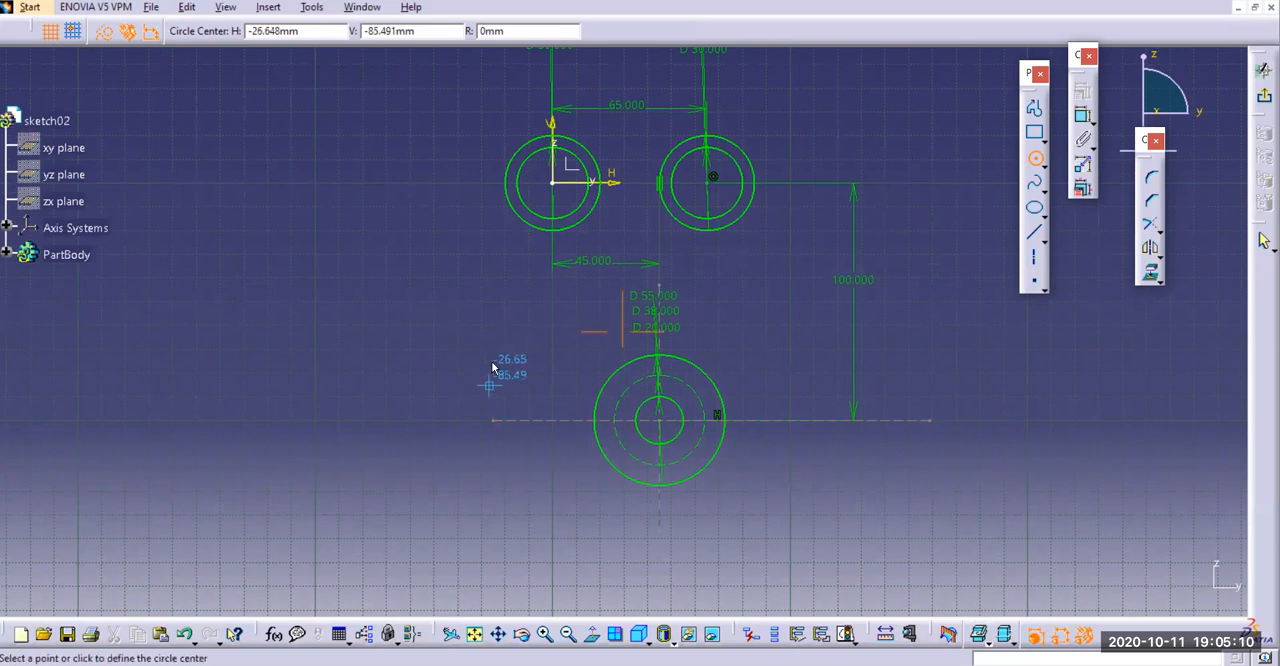
{"action": "left_click", "coordinate": [1035, 159]}
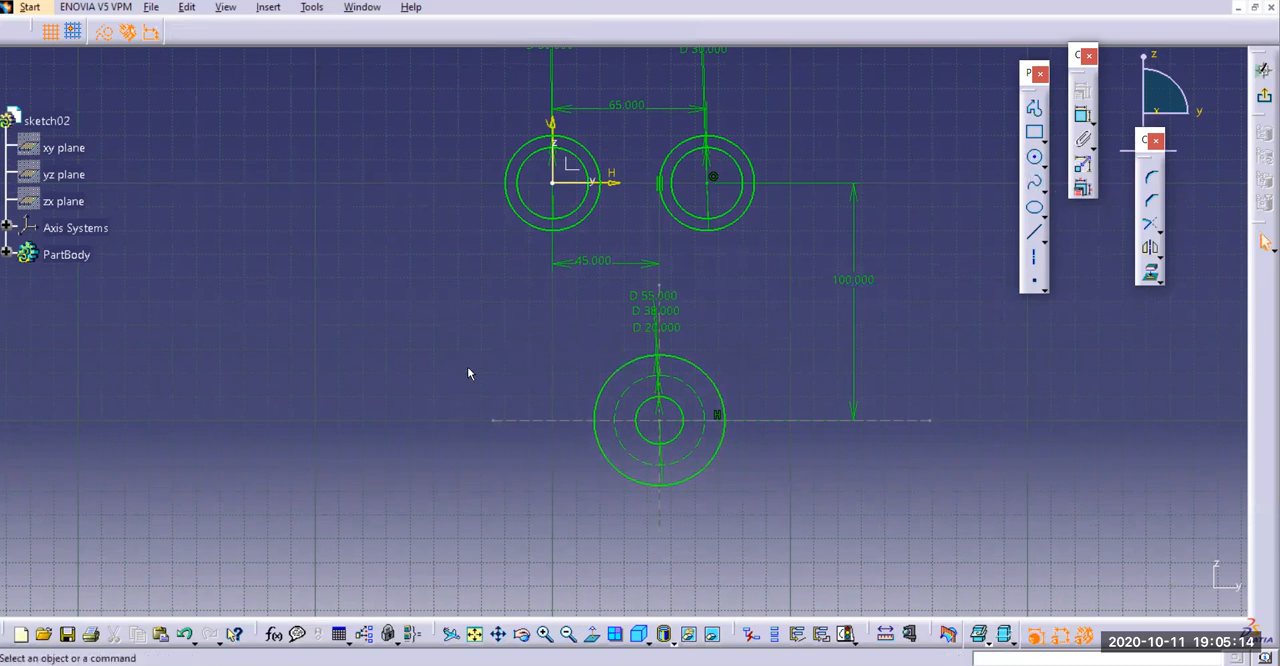
{"action": "mouse_move", "coordinate": [493, 385]}
{"action": "middle_mouse_down"}
{"action": "mouse_move", "coordinate": [471, 329]}
{"action": "mouse_move", "coordinate": [463, 354]}
{"action": "middle_mouse_up"}
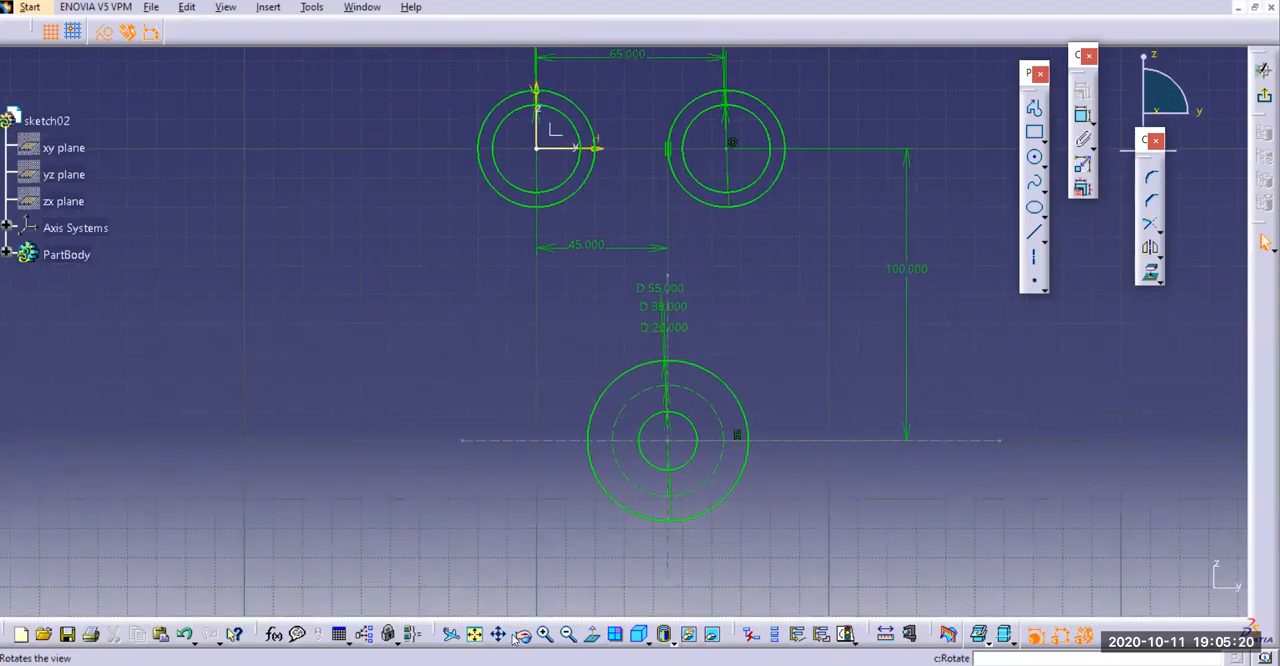
{"action": "mouse_move", "coordinate": [494, 574]}
{"action": "middle_mouse_down"}
{"action": "mouse_move", "coordinate": [466, 477]}
{"action": "mouse_move", "coordinate": [464, 504]}
{"action": "middle_mouse_up"}
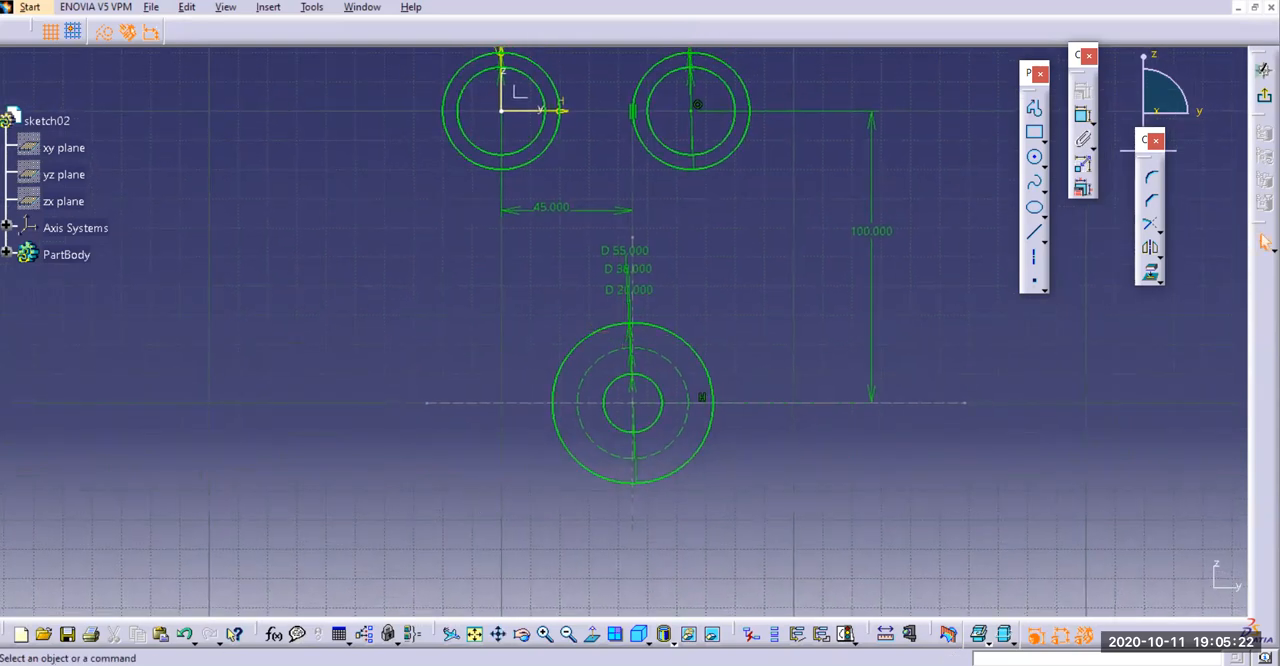
{"action": "mouse_move", "coordinate": [464, 446]}
{"action": "middle_mouse_down"}
{"action": "mouse_move", "coordinate": [449, 466]}
{"action": "mouse_move", "coordinate": [443, 377]}
{"action": "mouse_move", "coordinate": [430, 472]}
{"action": "mouse_move", "coordinate": [443, 374]}
{"action": "mouse_move", "coordinate": [445, 412]}
{"action": "middle_mouse_up"}
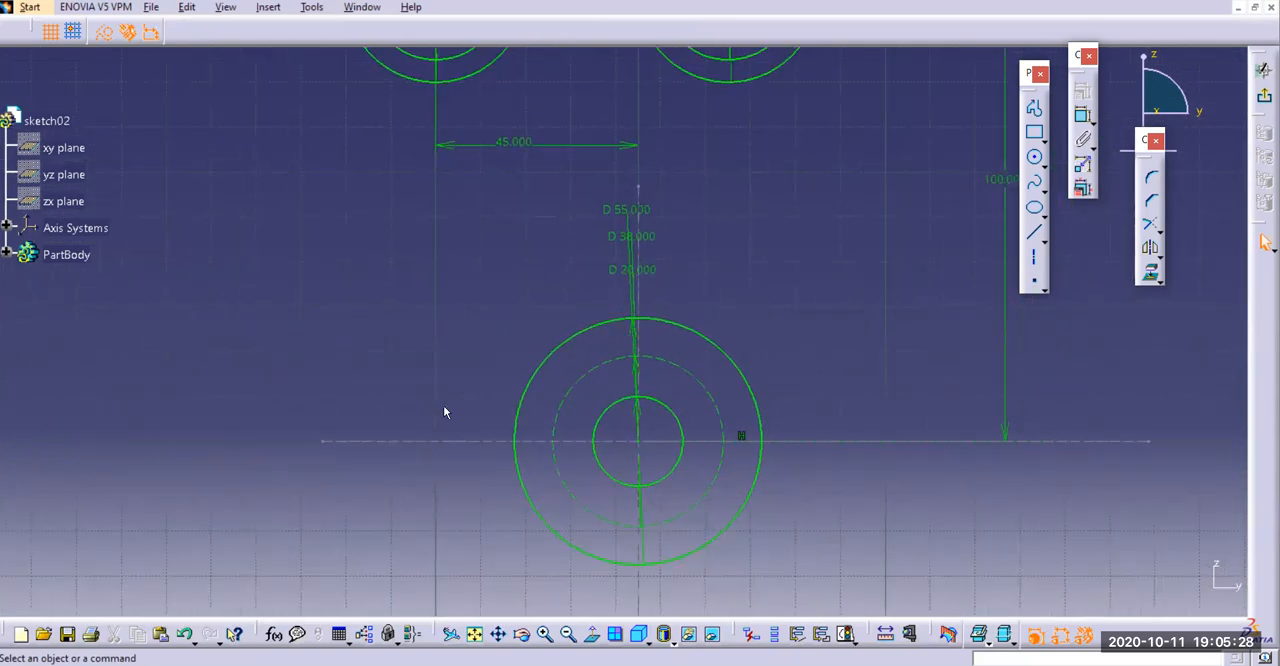
{"action": "left_click", "coordinate": [1035, 159]}
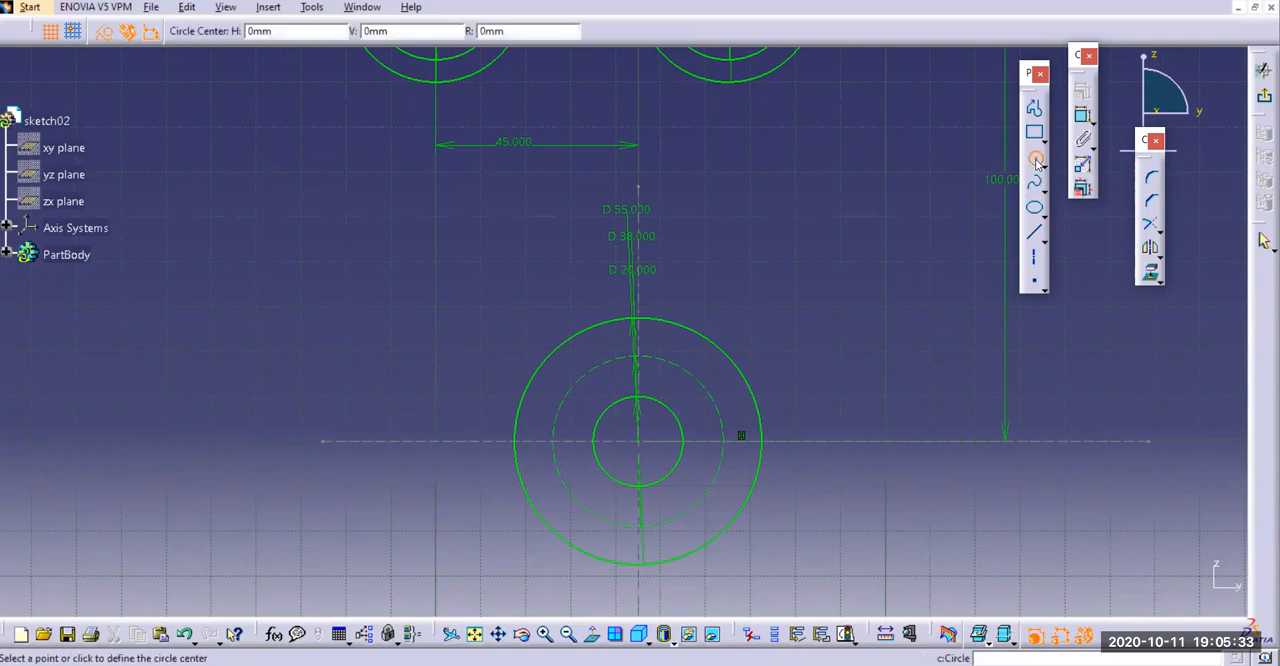
{"action": "left_click", "coordinate": [641, 358]}
{"action": "left_click", "coordinate": [651, 362]}
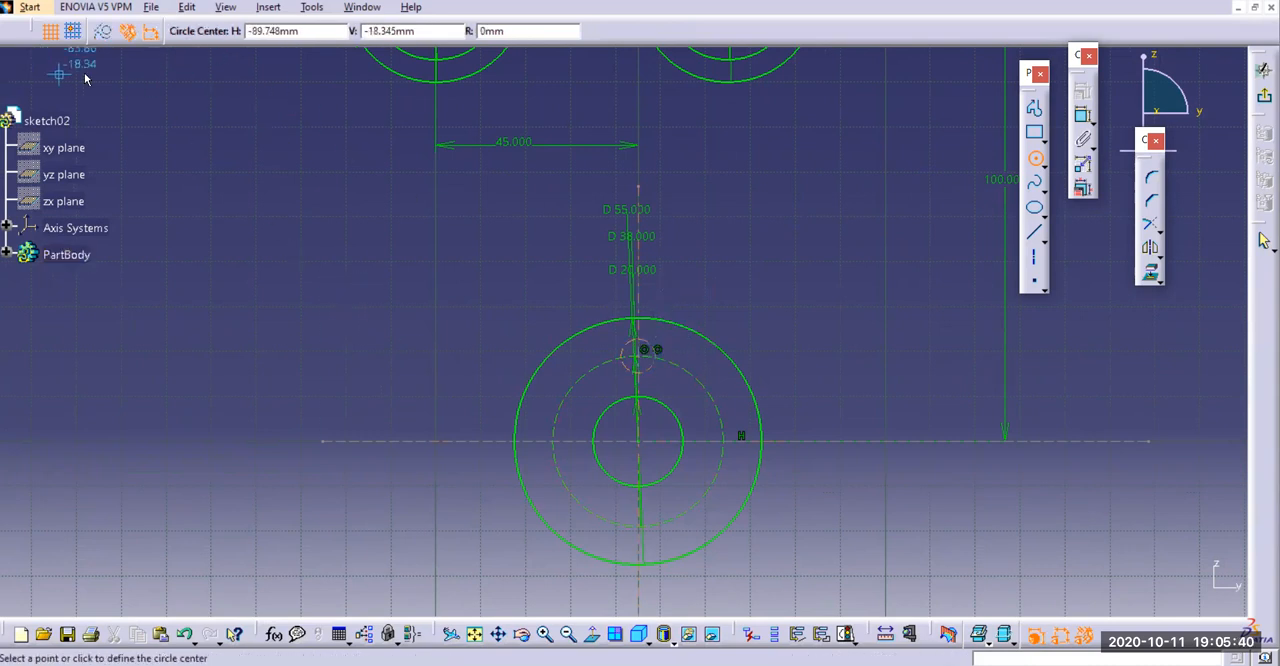
{"action": "key", "text": "Escape"}
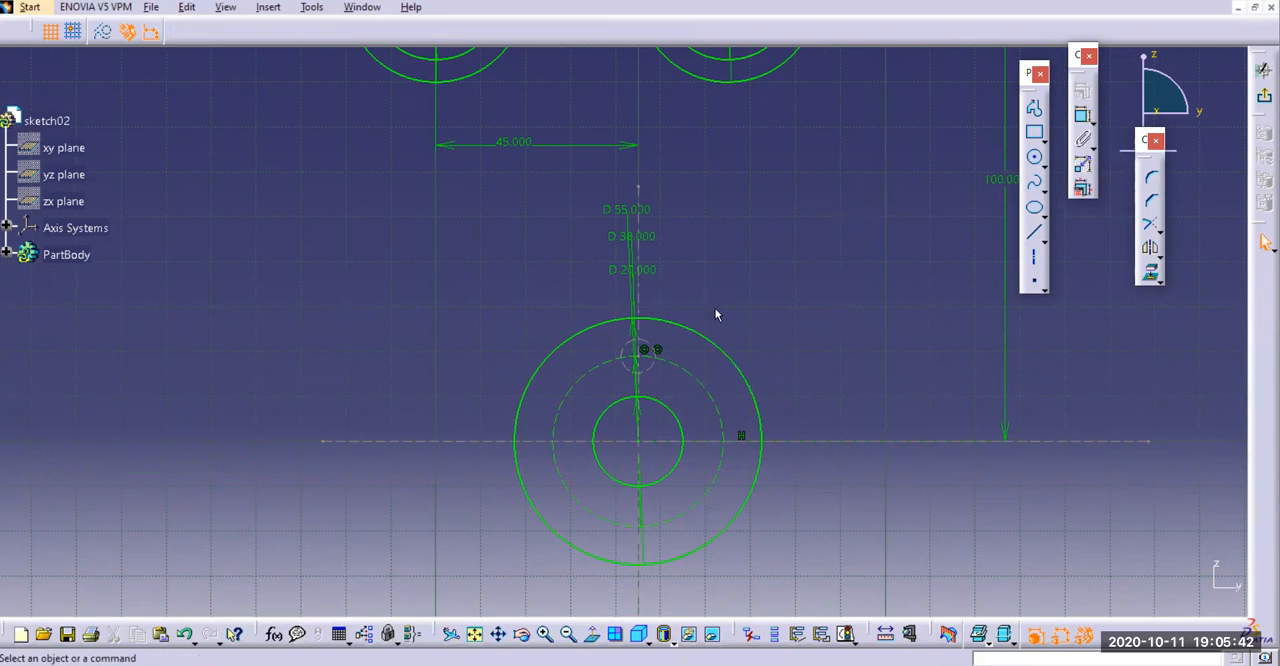
Add a diameter dimension to the small circle on the upper side of the 38 mm construction circle and set it to 12 mm
{"action": "left_click", "coordinate": [104, 34]}
{"action": "left_click", "coordinate": [1080, 138]}
{"action": "left_click", "coordinate": [640, 354]}
{"action": "left_click", "coordinate": [707, 272]}
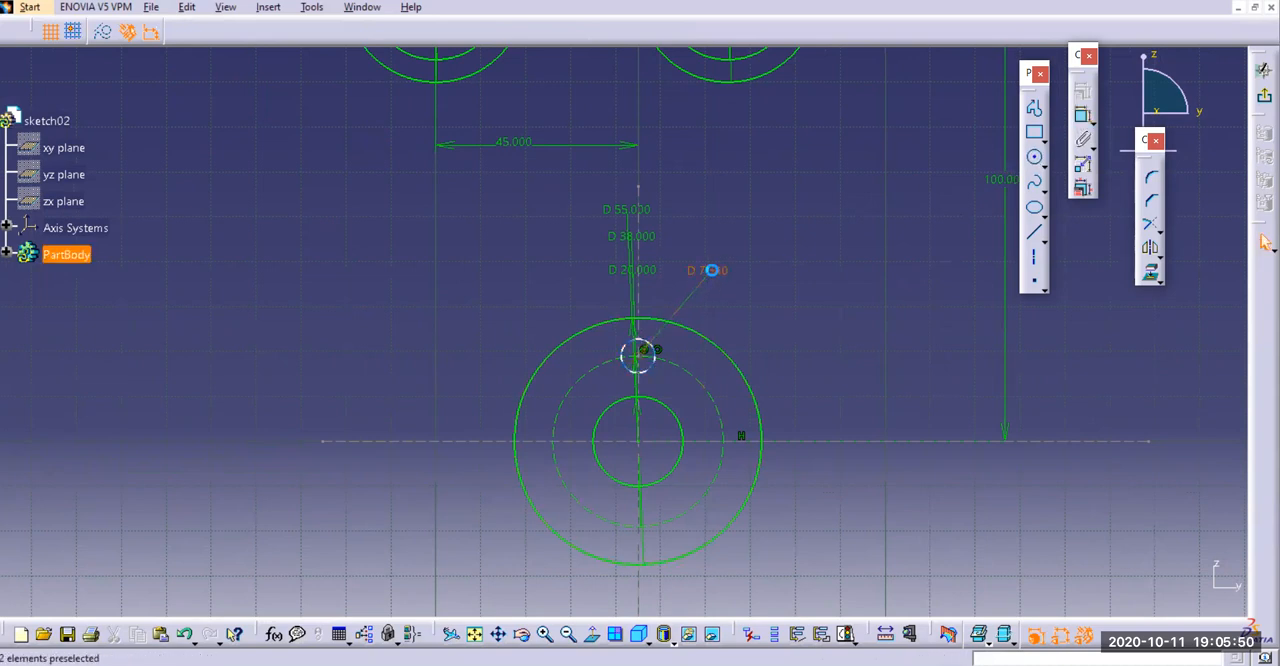
{"action": "double_click", "coordinate": [707, 270]}
{"action": "type", "text": "12"}
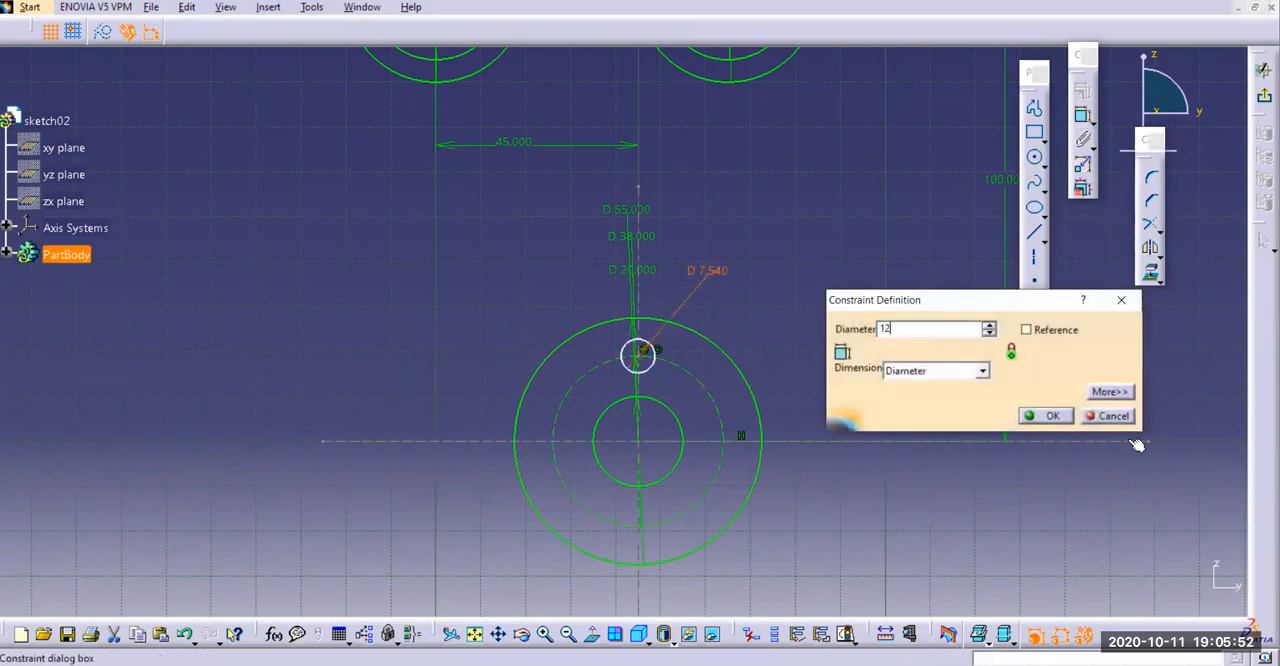
{"action": "left_click", "coordinate": [1054, 417]}
Move the 12 mm circle along the construction circle and delete the tangency between the vertical axis and the right-hand upper circle
{"action": "left_click_drag", "start_coordinate": [666, 350], "coordinate": [690, 368]}
{"action": "mouse_move", "coordinate": [906, 363]}
{"action": "middle_mouse_down"}
{"action": "mouse_move", "coordinate": [892, 332]}
{"action": "mouse_move", "coordinate": [893, 468]}
{"action": "middle_mouse_up"}
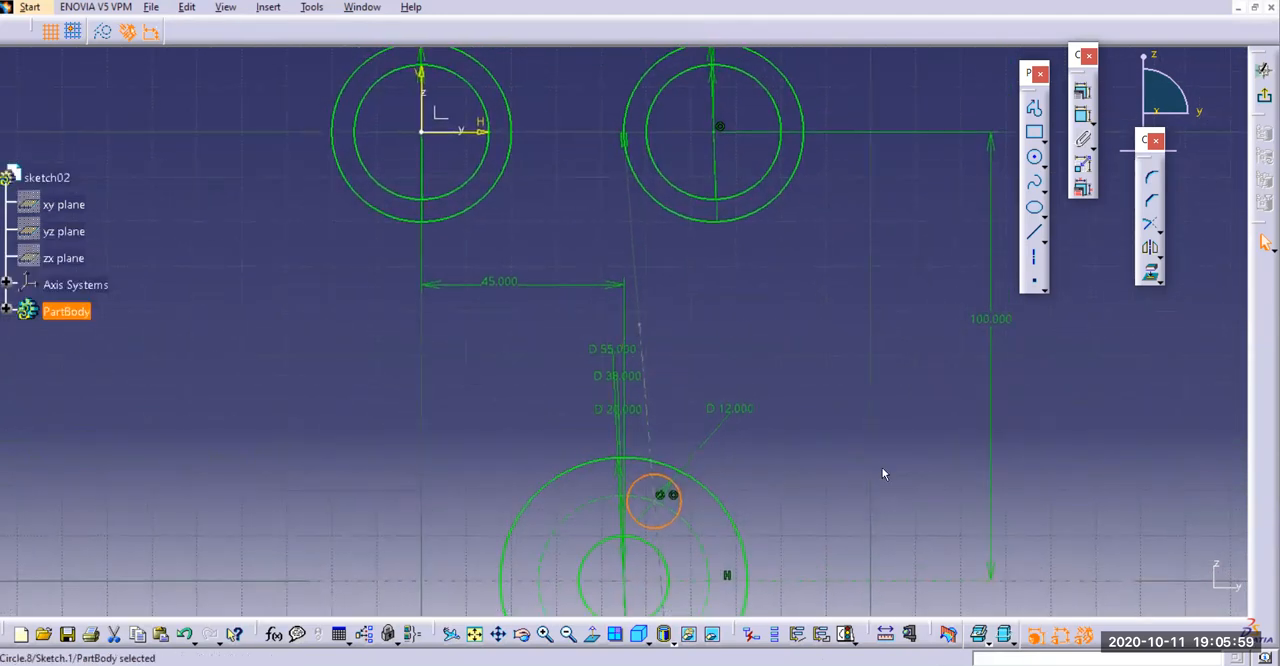
{"action": "left_click", "coordinate": [630, 145]}
{"action": "left_click", "coordinate": [630, 139]}
{"action": "left_click", "coordinate": [666, 278]}
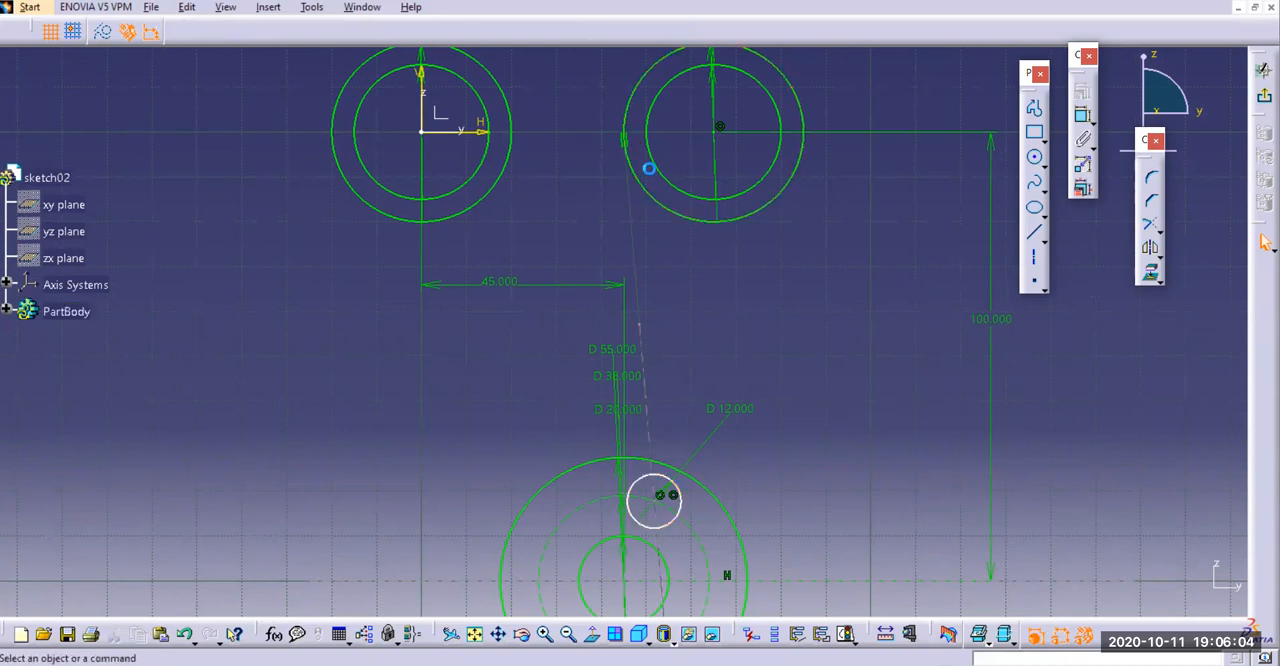
{"action": "left_click", "coordinate": [633, 140]}
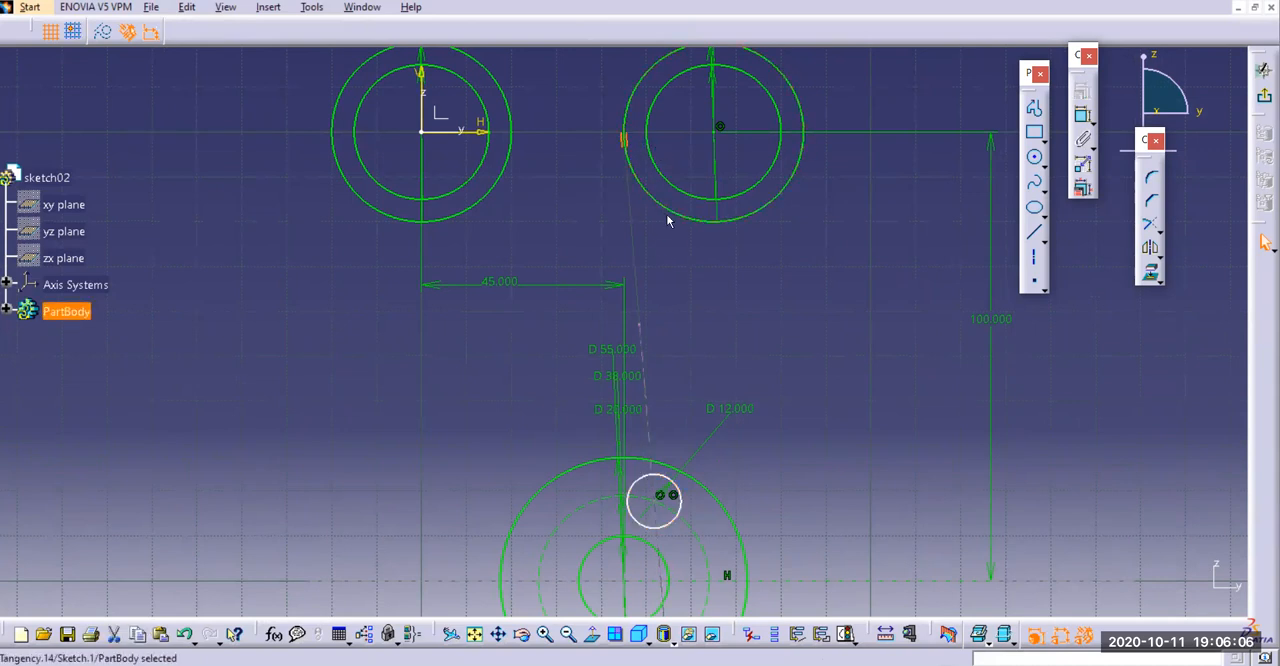
{"action": "key", "text": "Delete"}
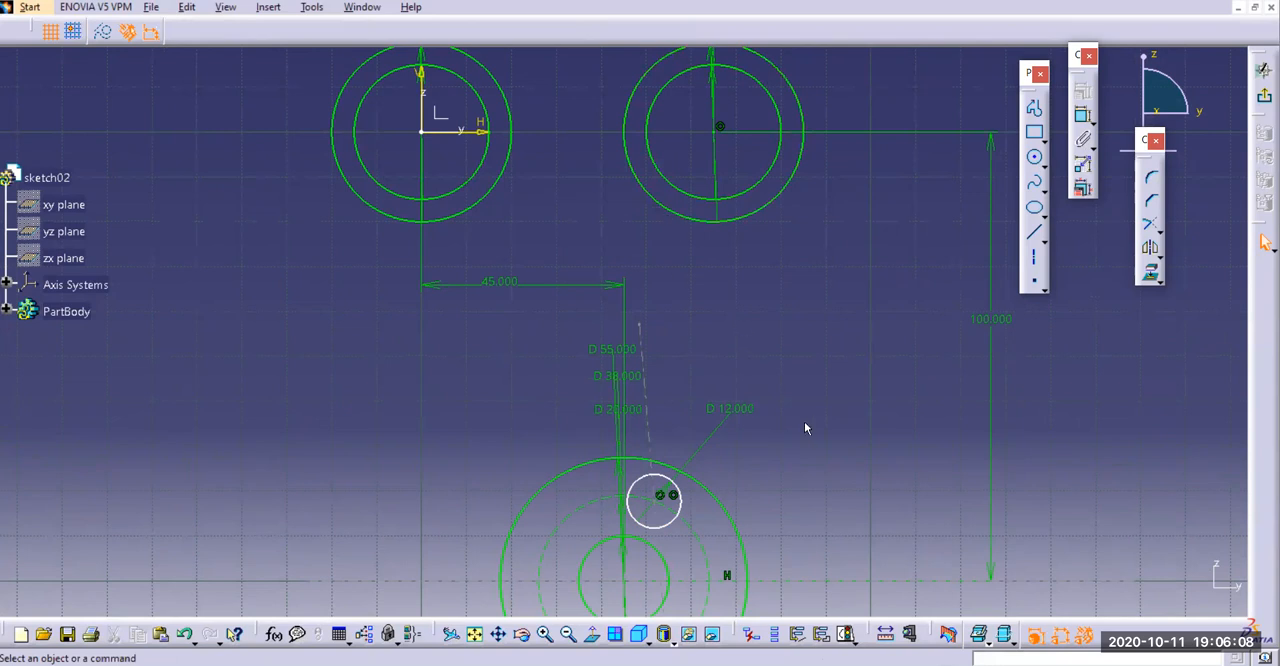
Move the 12 mm circle further along the construction circle, and delete both the circle and the tilted vertical axis
{"action": "middle_click_drag", "start_coordinate": [423, 446], "coordinate": [448, 331]}
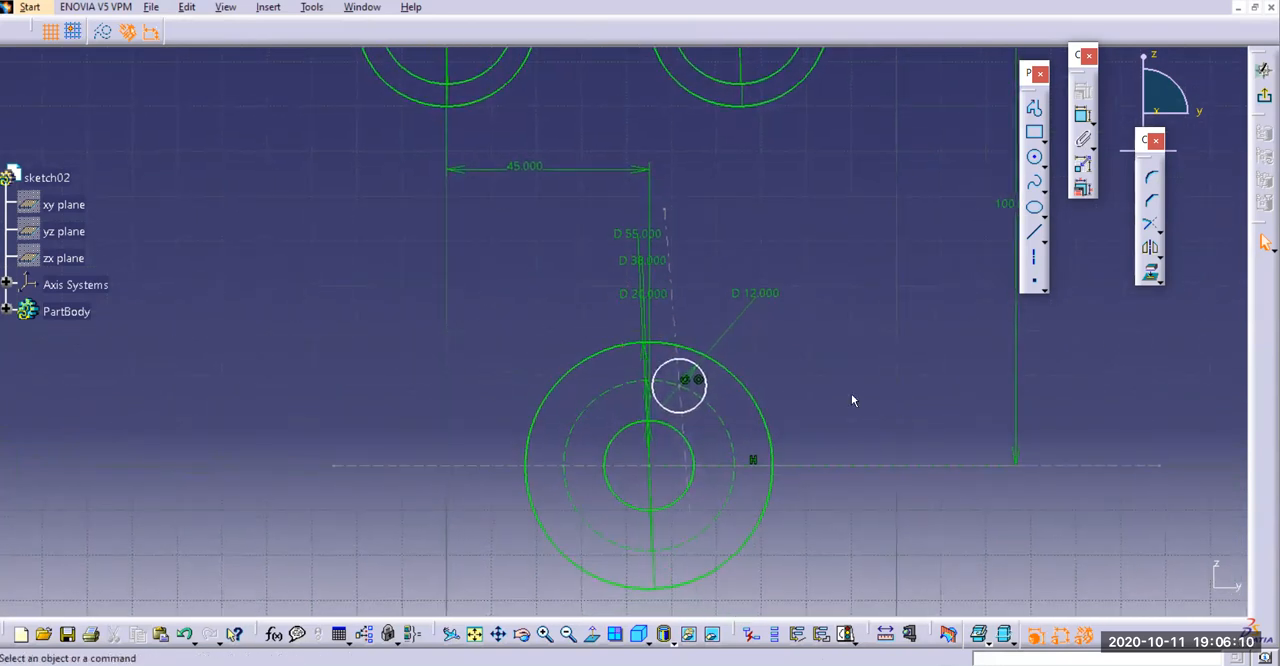
{"action": "mouse_move", "coordinate": [684, 403]}
{"action": "left_mouse_down"}
{"action": "mouse_move", "coordinate": [656, 392]}
{"action": "mouse_move", "coordinate": [703, 372]}
{"action": "left_mouse_up"}
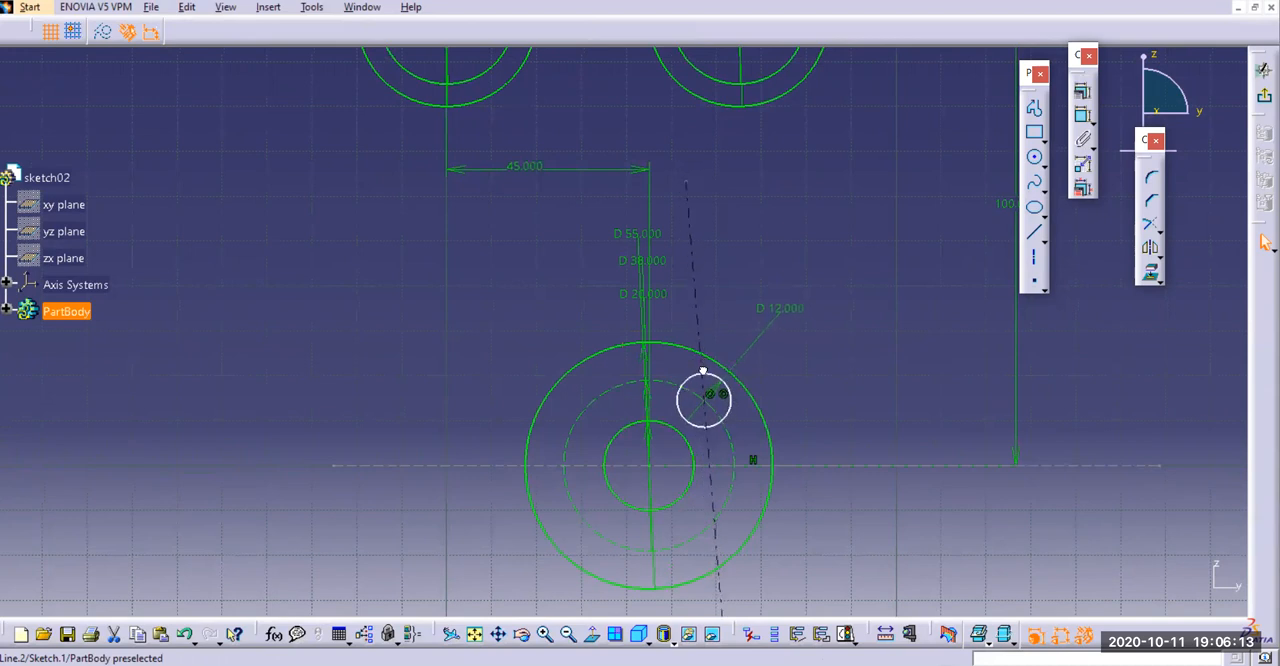
{"action": "left_click", "coordinate": [737, 394]}
{"action": "key", "text": "Delete"}
{"action": "left_click", "coordinate": [703, 279]}
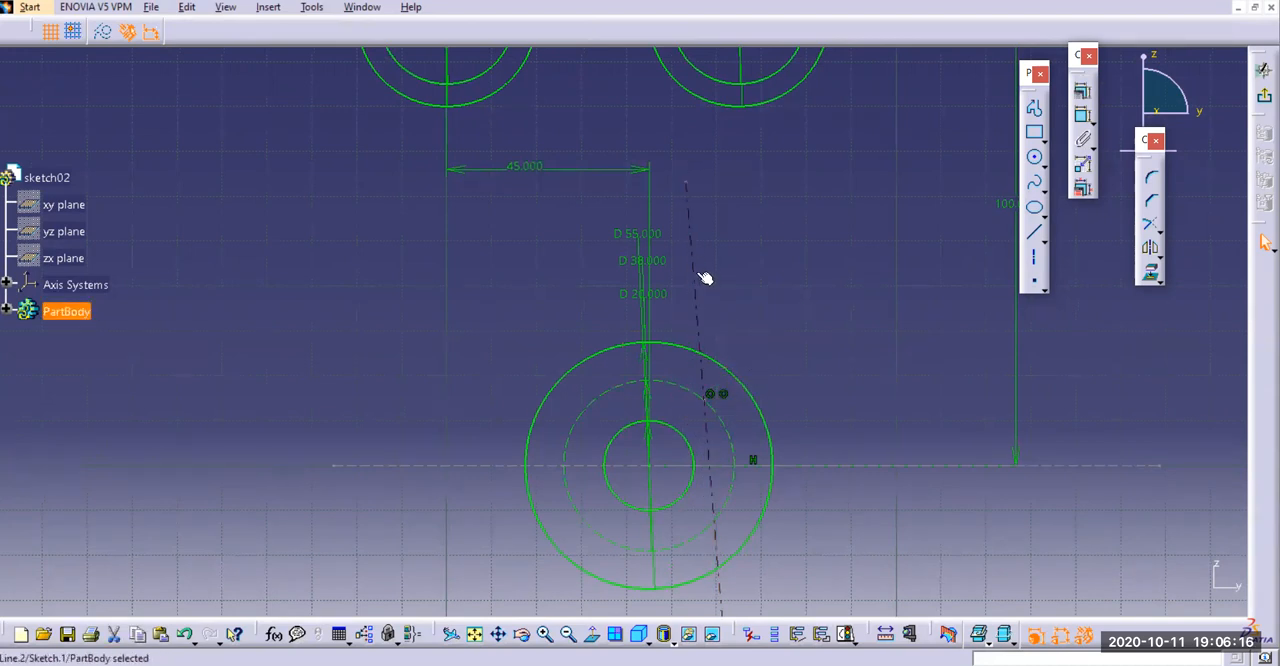
{"action": "key", "text": "Delete"}
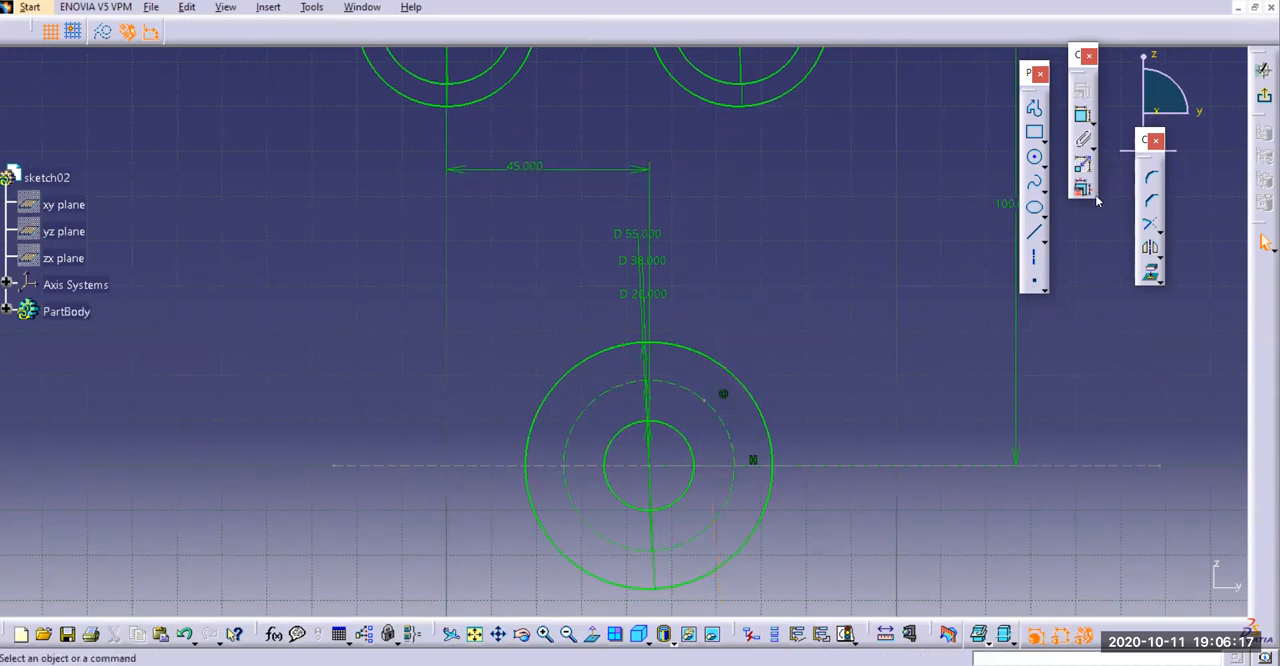
{"action": "left_click", "coordinate": [1034, 260]}
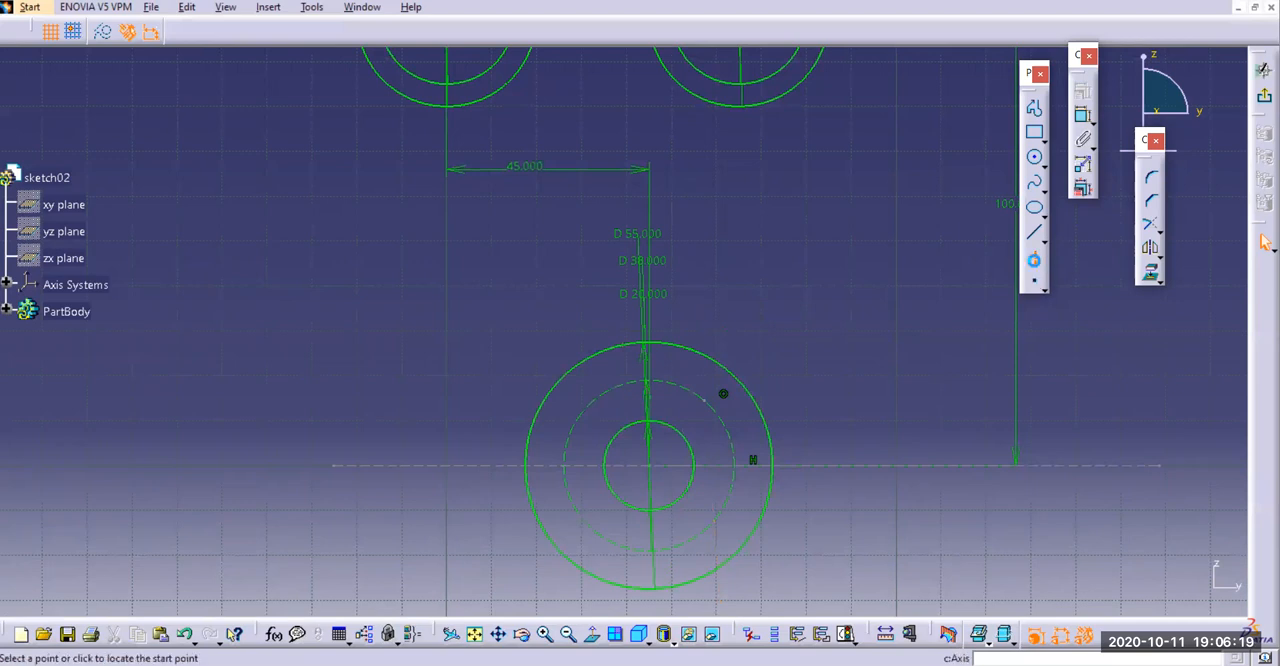
{"action": "left_click", "coordinate": [650, 262]}
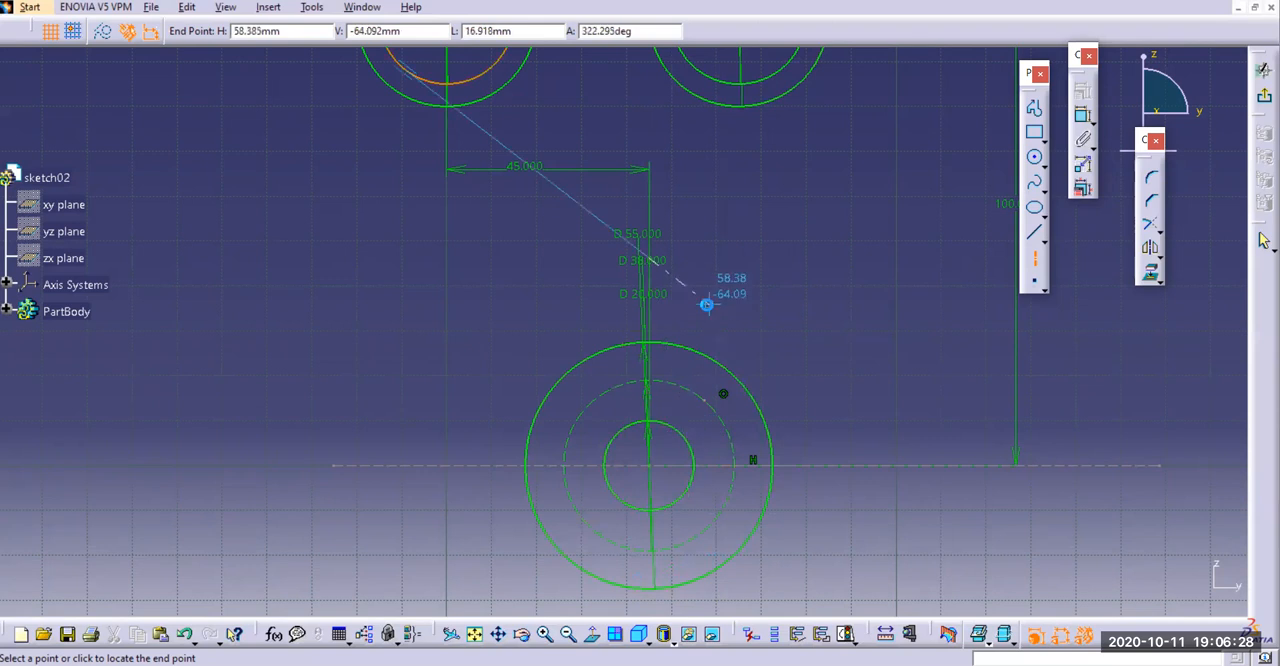
{"action": "key", "text": "Escape"}
Try to draw a vertical axis from below the lower circles up through their centre
{"action": "middle_click_drag", "start_coordinate": [807, 296], "coordinate": [818, 364]}
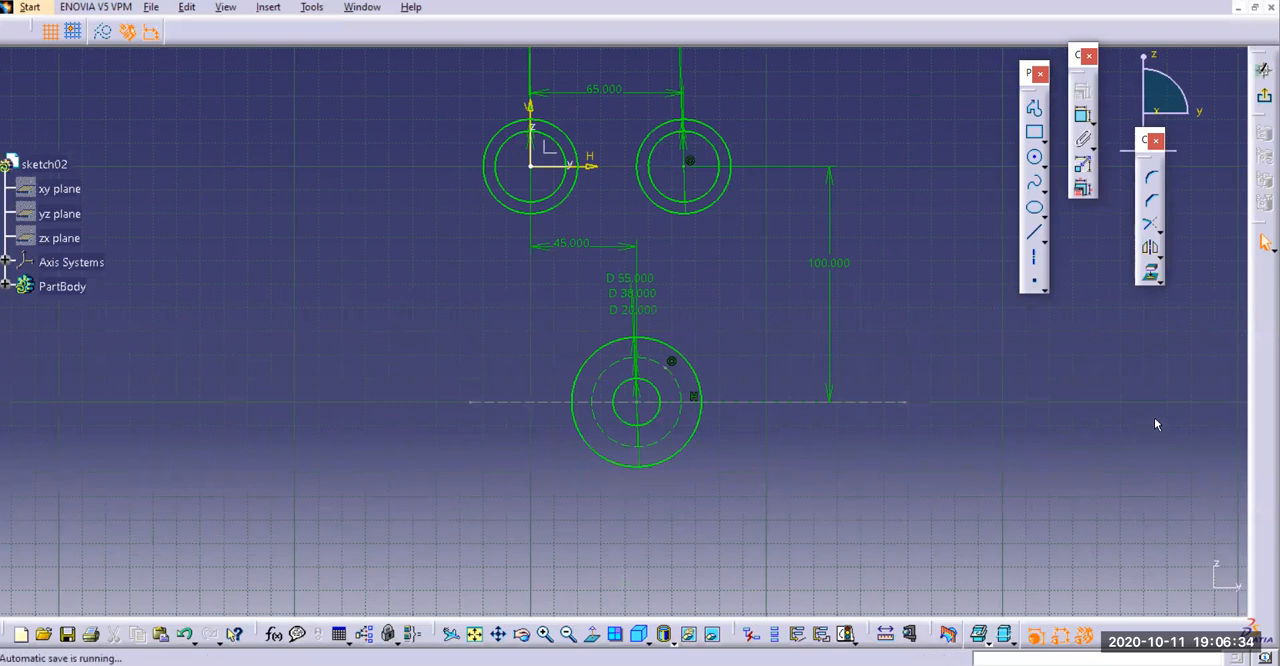
{"action": "left_click", "coordinate": [1034, 233]}
{"action": "left_click", "coordinate": [1034, 257]}
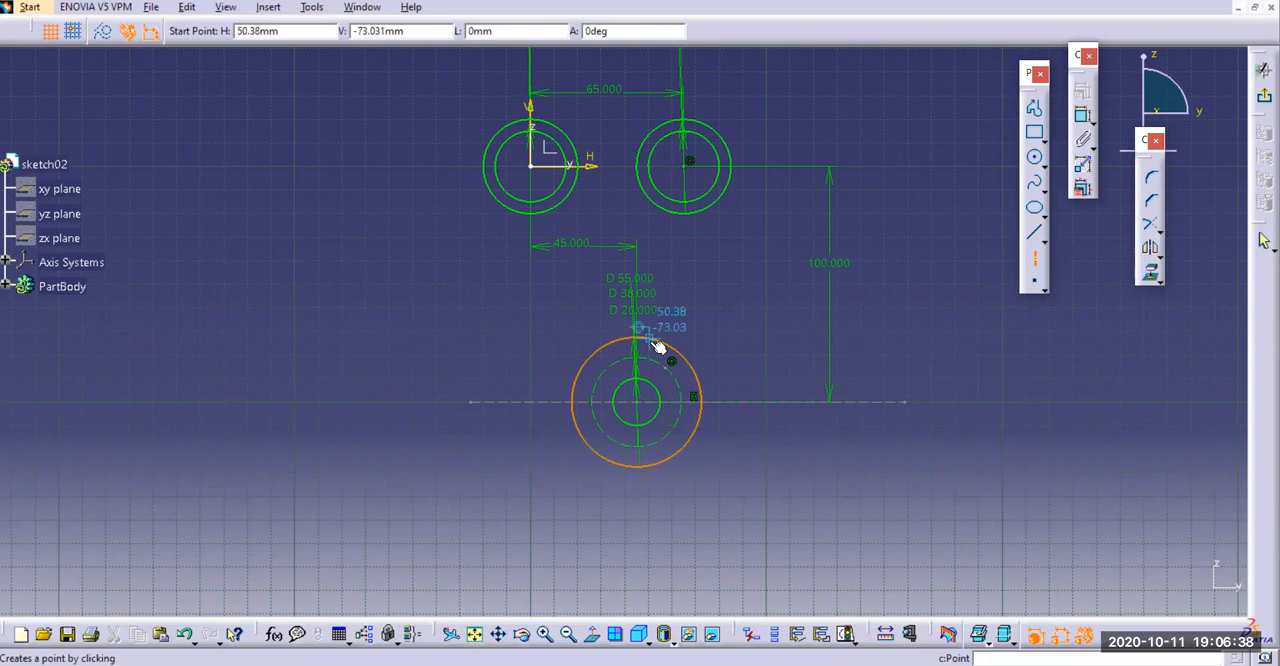
{"action": "left_click", "coordinate": [637, 542]}
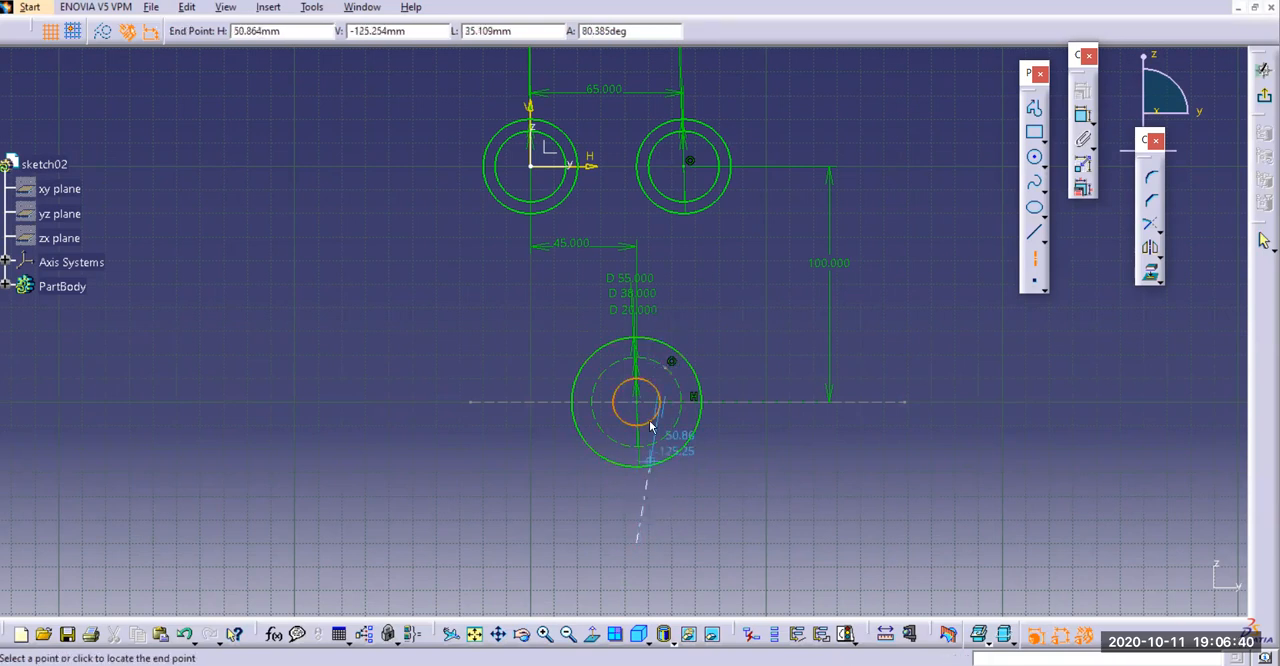
{"action": "left_click", "coordinate": [636, 290]}
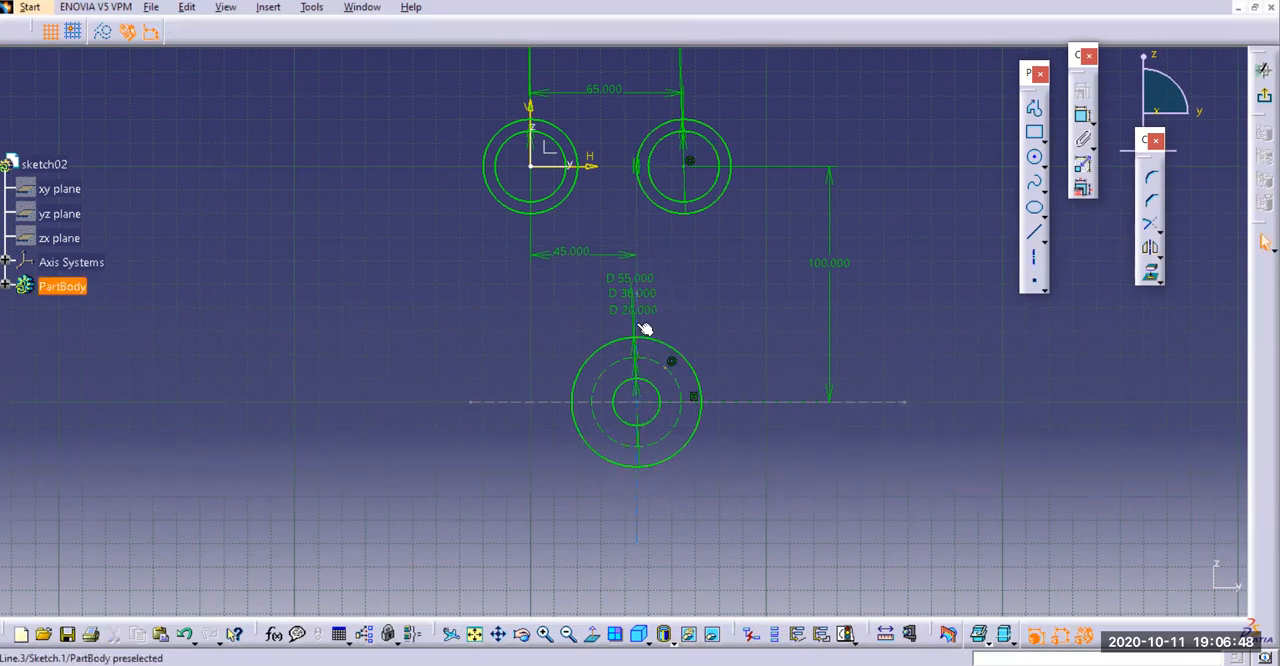
{"action": "left_click", "coordinate": [660, 229]}
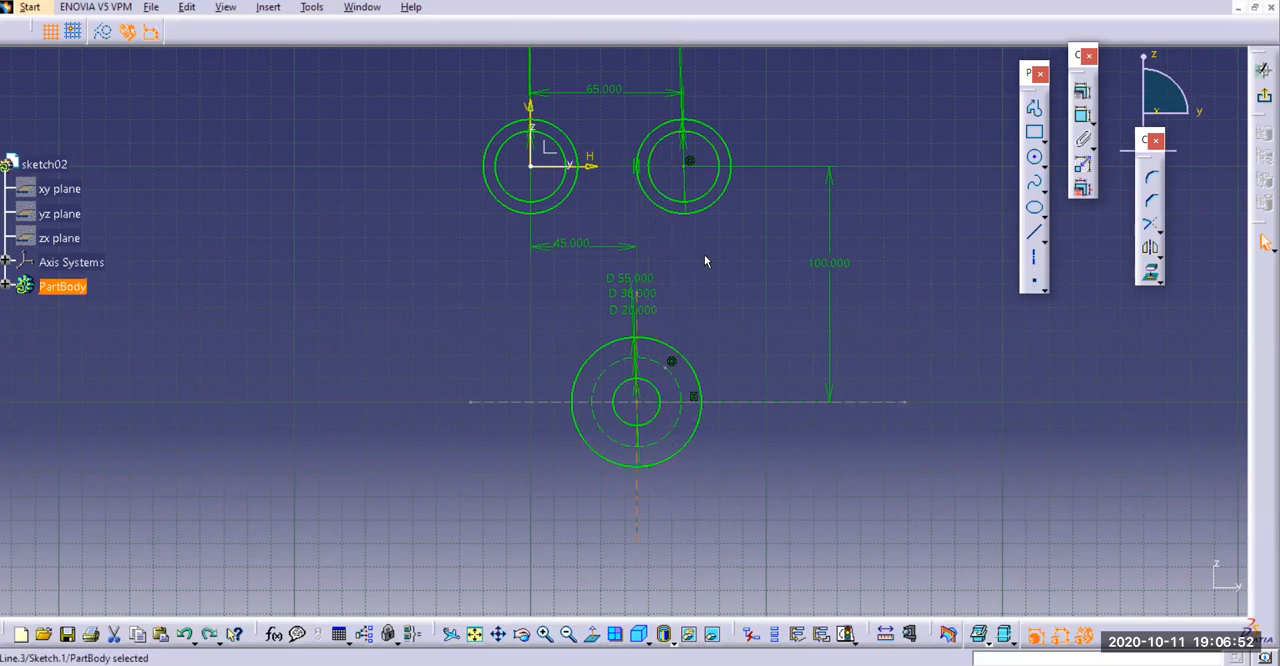
Draw a vertical axis about 99 mm long to the left of the lower concentric circles, crossing the horizontal axis
{"action": "left_click", "coordinate": [1034, 257]}
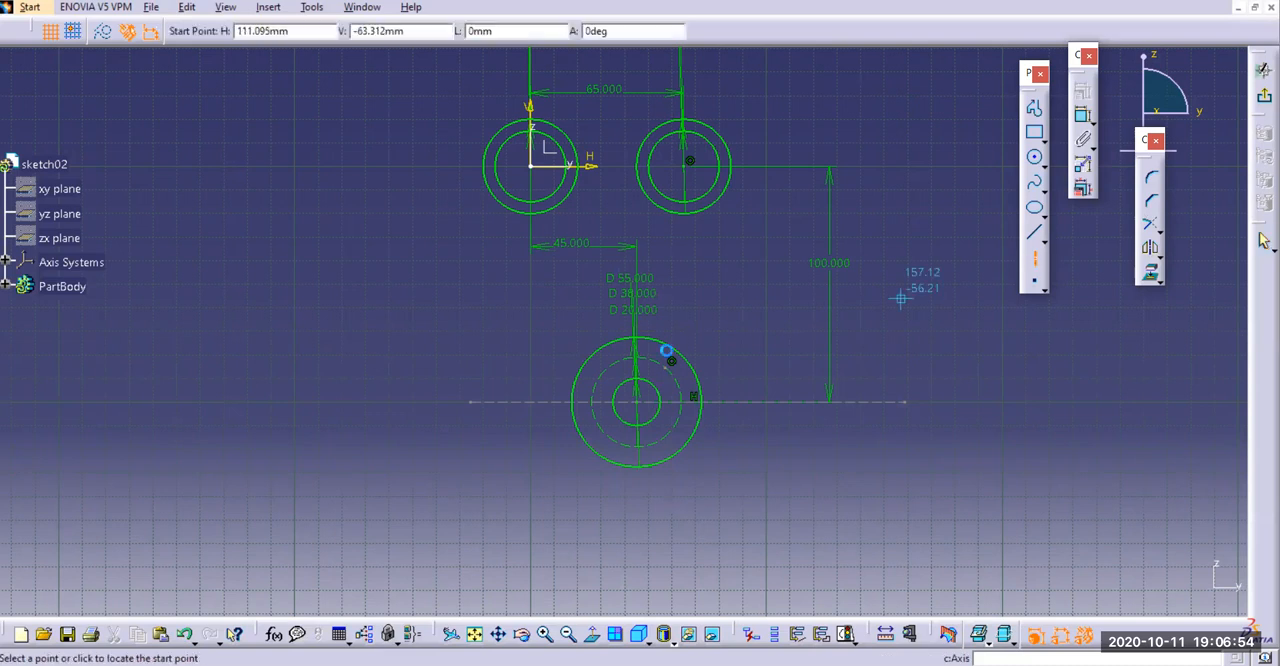
{"action": "left_click", "coordinate": [508, 318]}
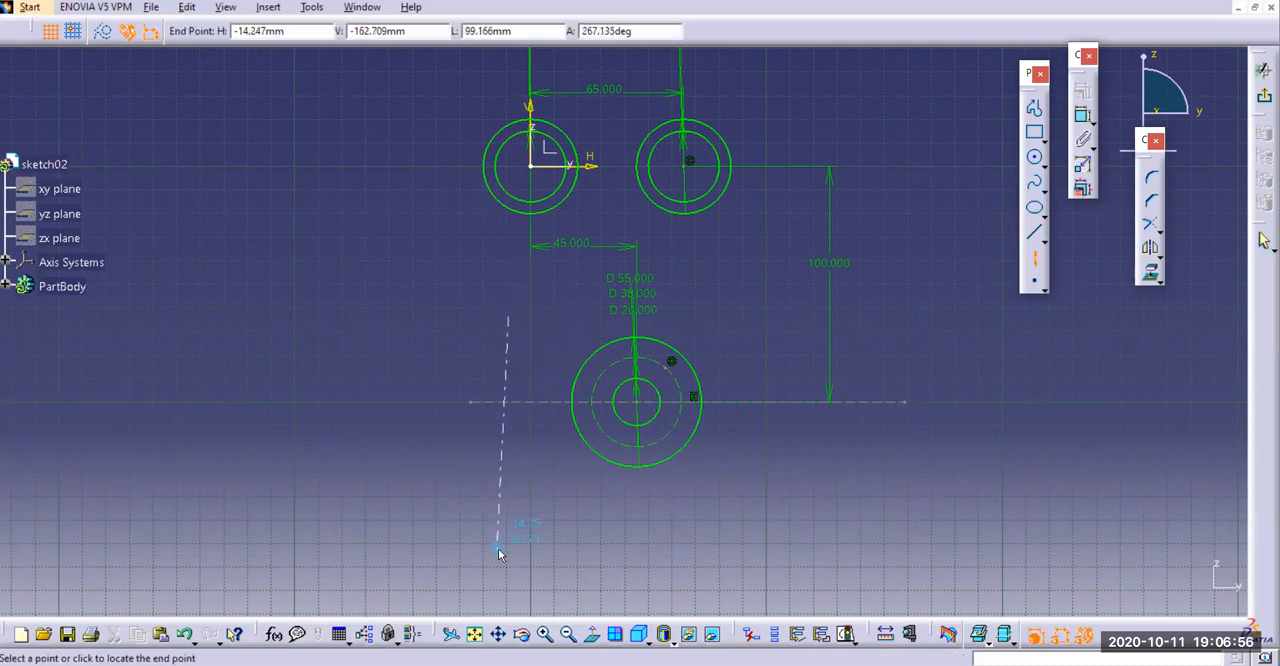
{"action": "left_click", "coordinate": [507, 553]}
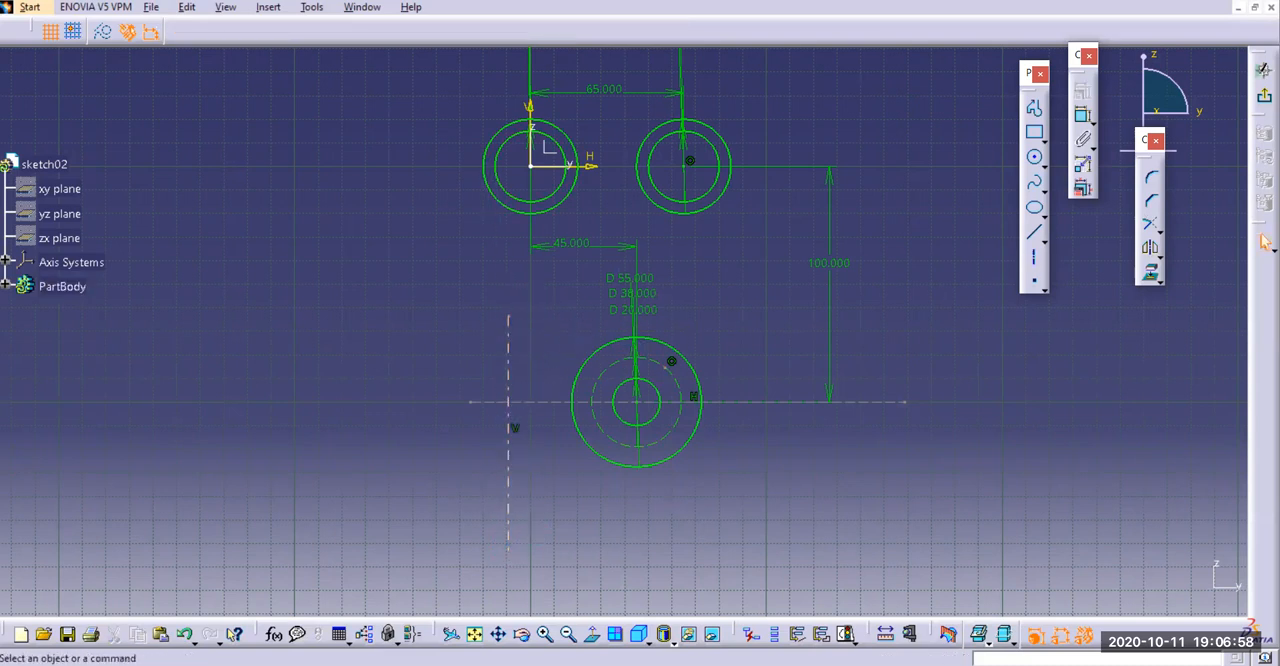
Constrain the new vertical axis to be coincident with the lower circles' centre
{"action": "left_click", "coordinate": [1085, 117]}
{"action": "left_click", "coordinate": [509, 363]}
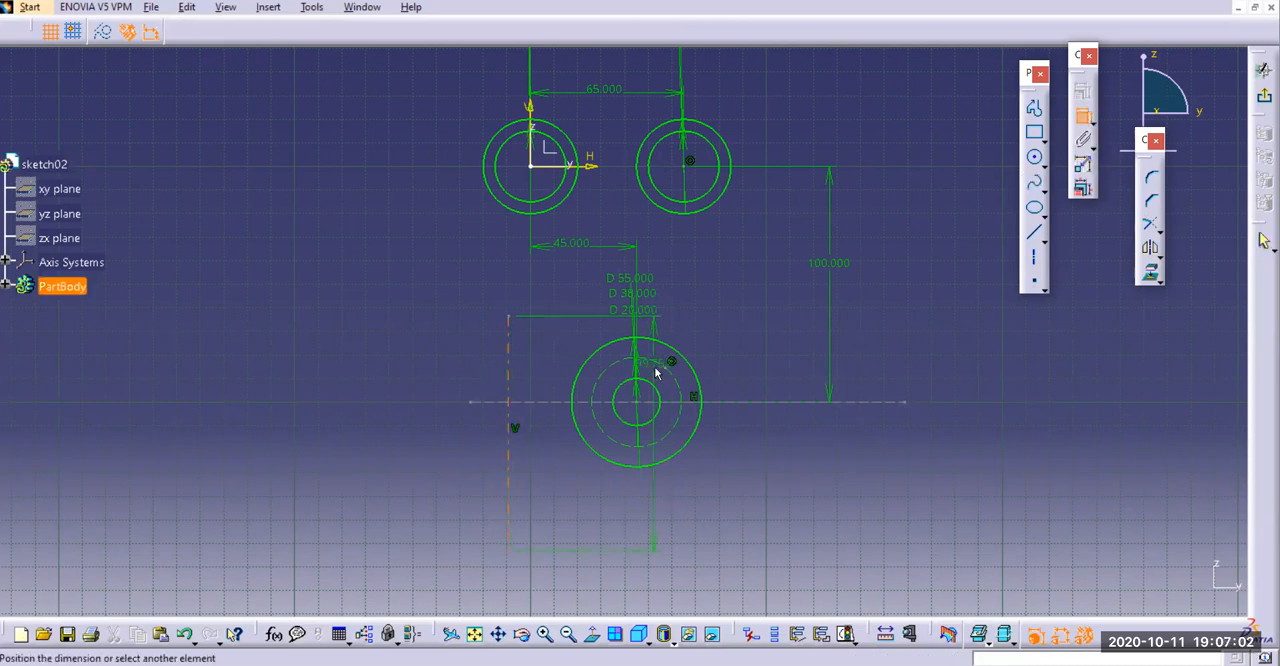
{"action": "left_click", "coordinate": [645, 404]}
{"action": "right_click", "coordinate": [733, 301]}
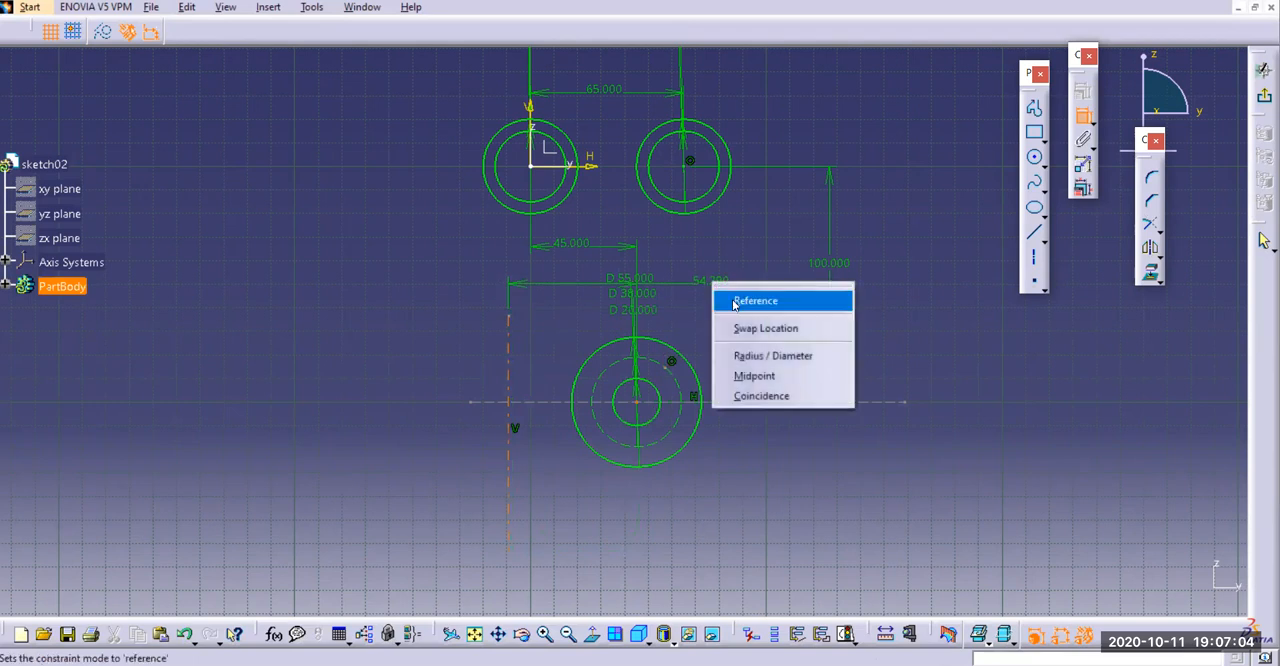
{"action": "left_click", "coordinate": [755, 397]}
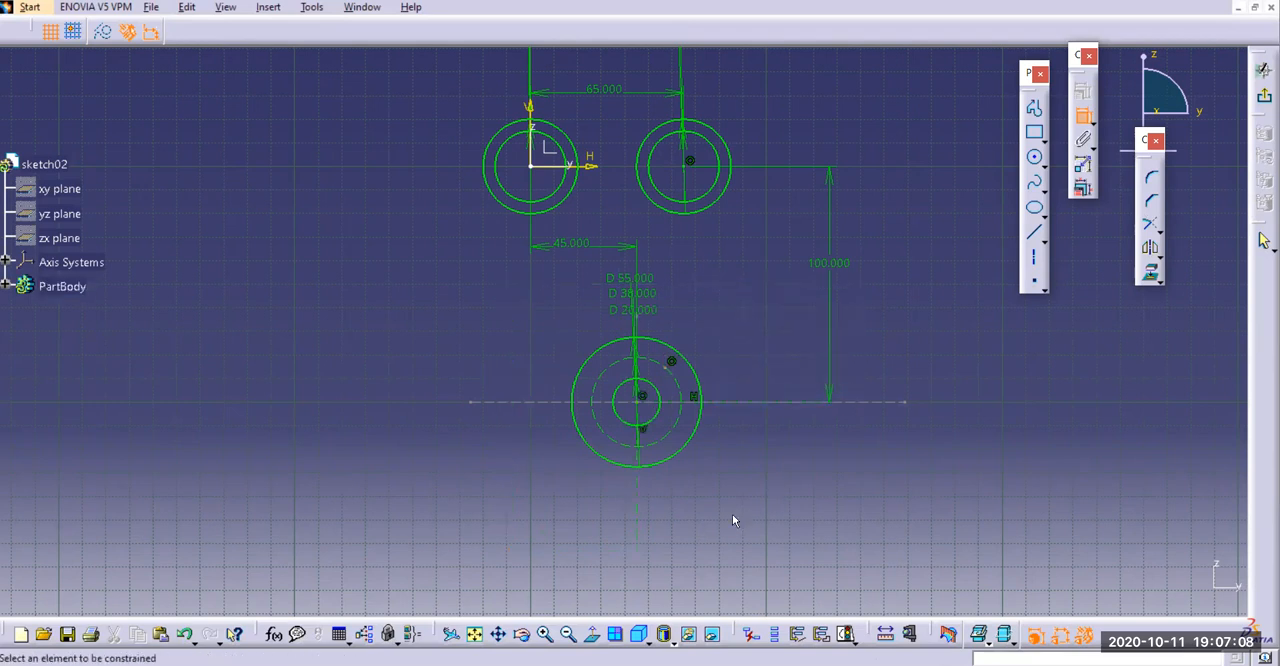
Check the reference drawing and draw a circle about 9.3 mm in diameter where the vertical axis crosses the upper side of the construction circle
{"action": "mouse_move", "coordinate": [726, 507]}
{"action": "middle_mouse_down"}
{"action": "mouse_move", "coordinate": [838, 385]}
{"action": "mouse_move", "coordinate": [823, 274]}
{"action": "mouse_move", "coordinate": [851, 276]}
{"action": "middle_mouse_up"}
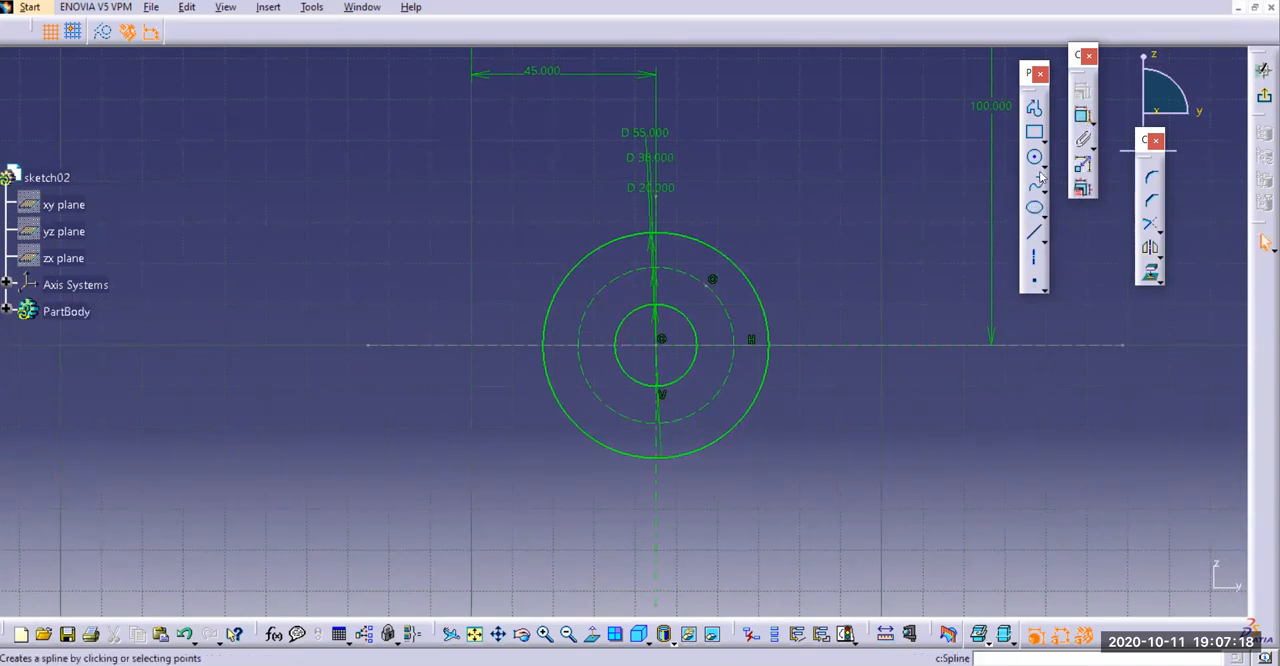
{"action": "key", "text": "alt+Tab"}
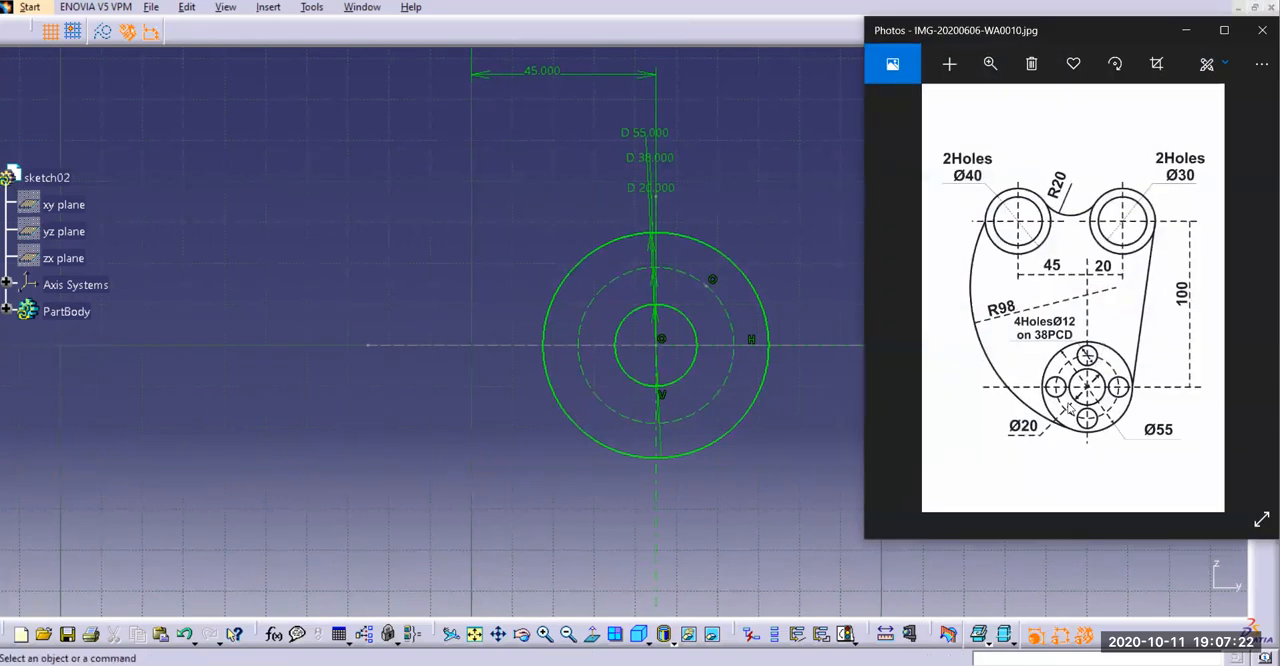
{"action": "left_click", "coordinate": [1262, 30]}
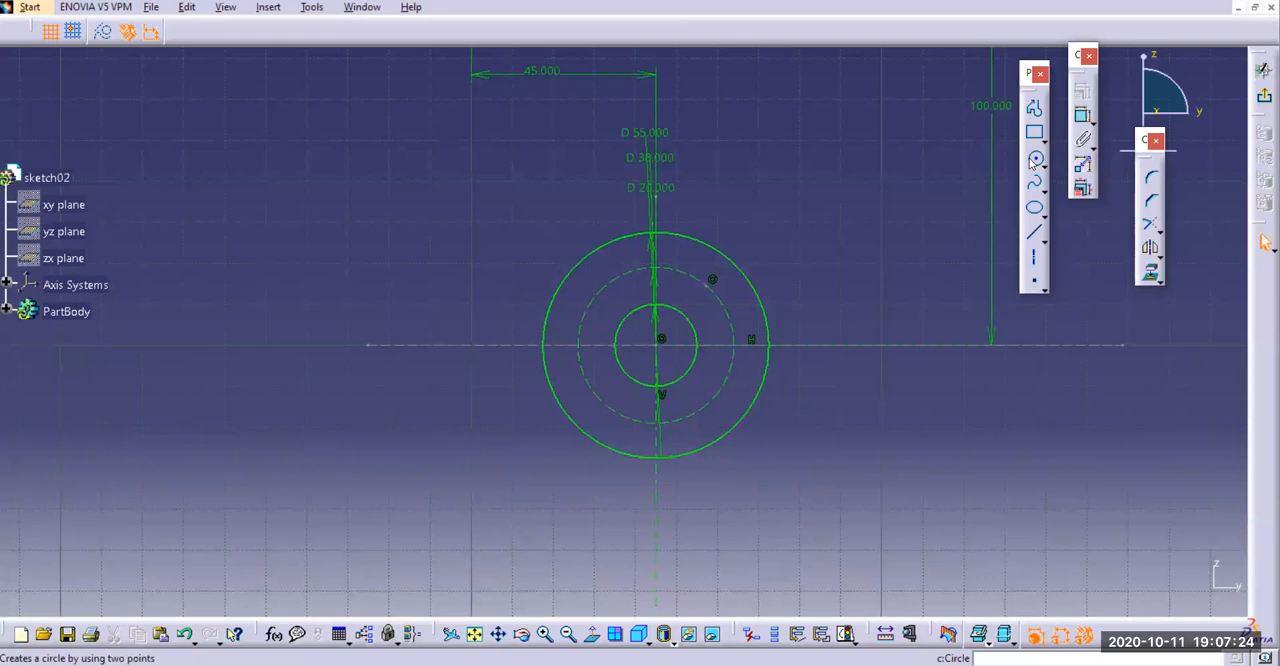
{"action": "left_click", "coordinate": [655, 267]}
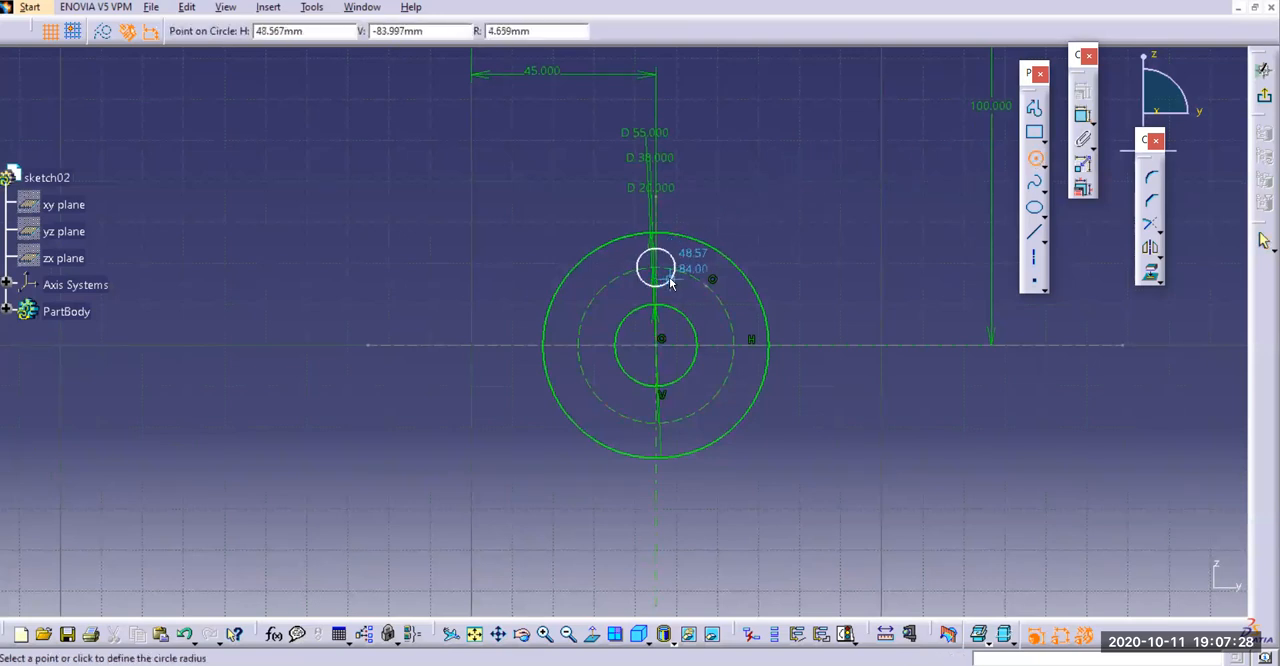
{"action": "left_click", "coordinate": [672, 287]}
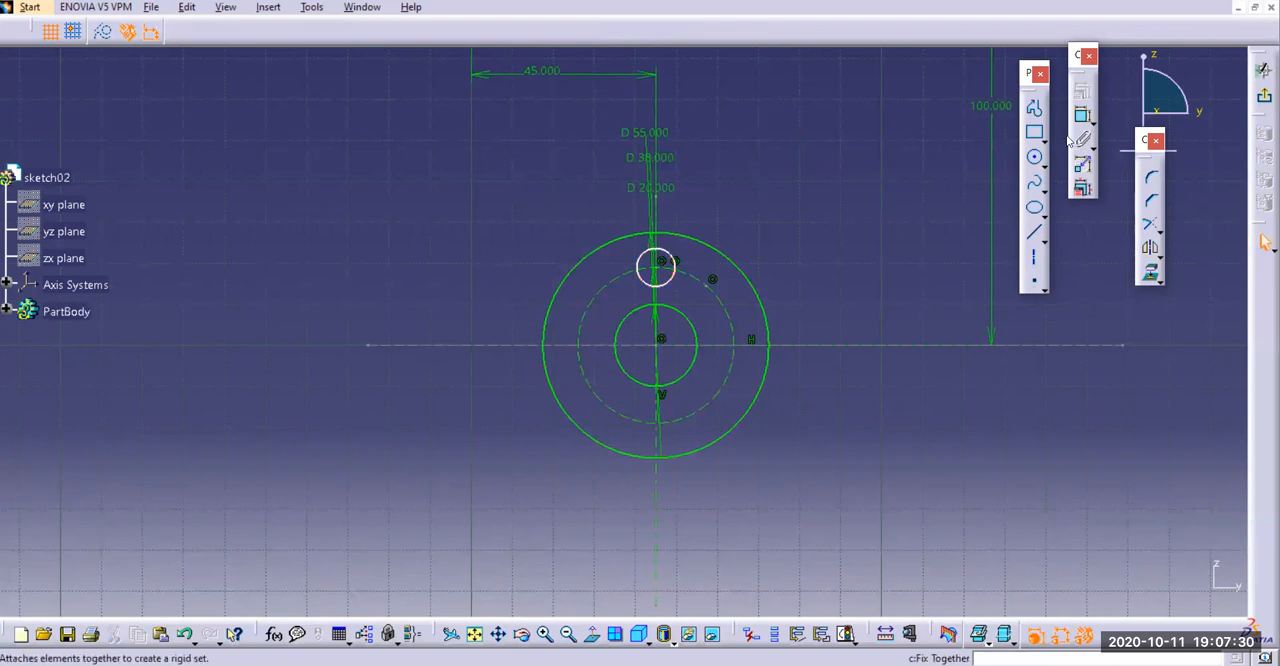
Add a diameter dimension to the upper small circle and set it to 12 mm
{"action": "left_click", "coordinate": [1036, 159]}
{"action": "left_click", "coordinate": [1083, 117]}
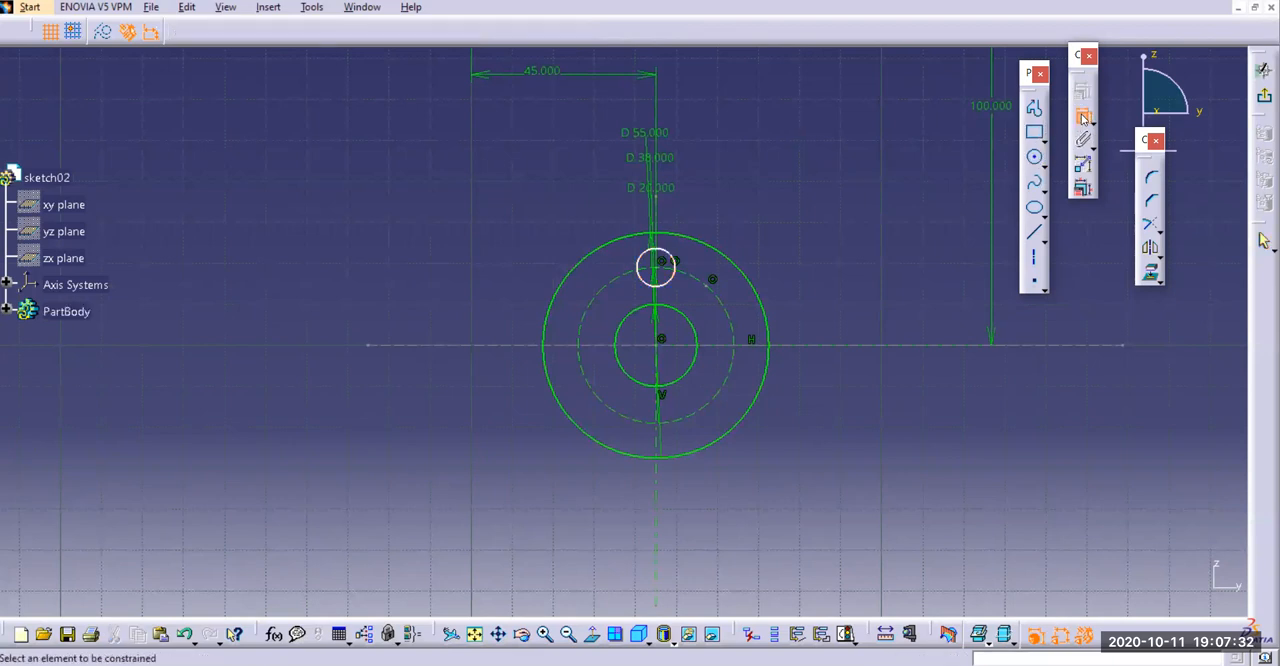
{"action": "left_click", "coordinate": [676, 258]}
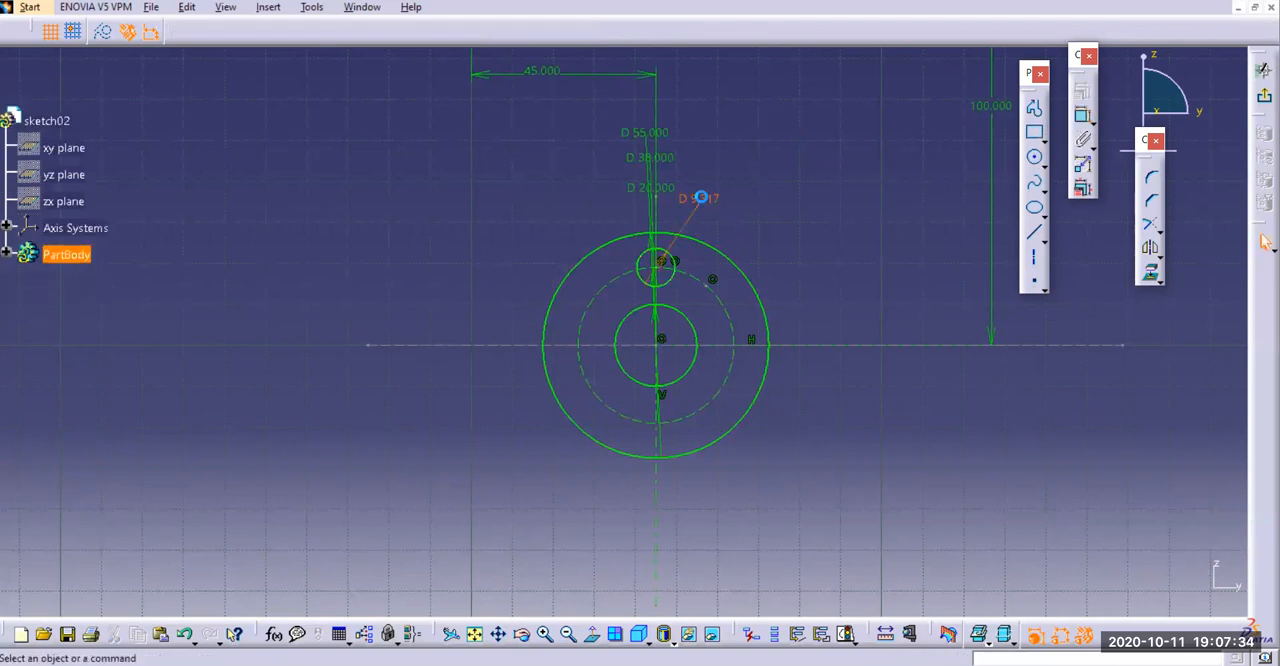
{"action": "double_click", "coordinate": [696, 196]}
{"action": "type", "text": "12"}
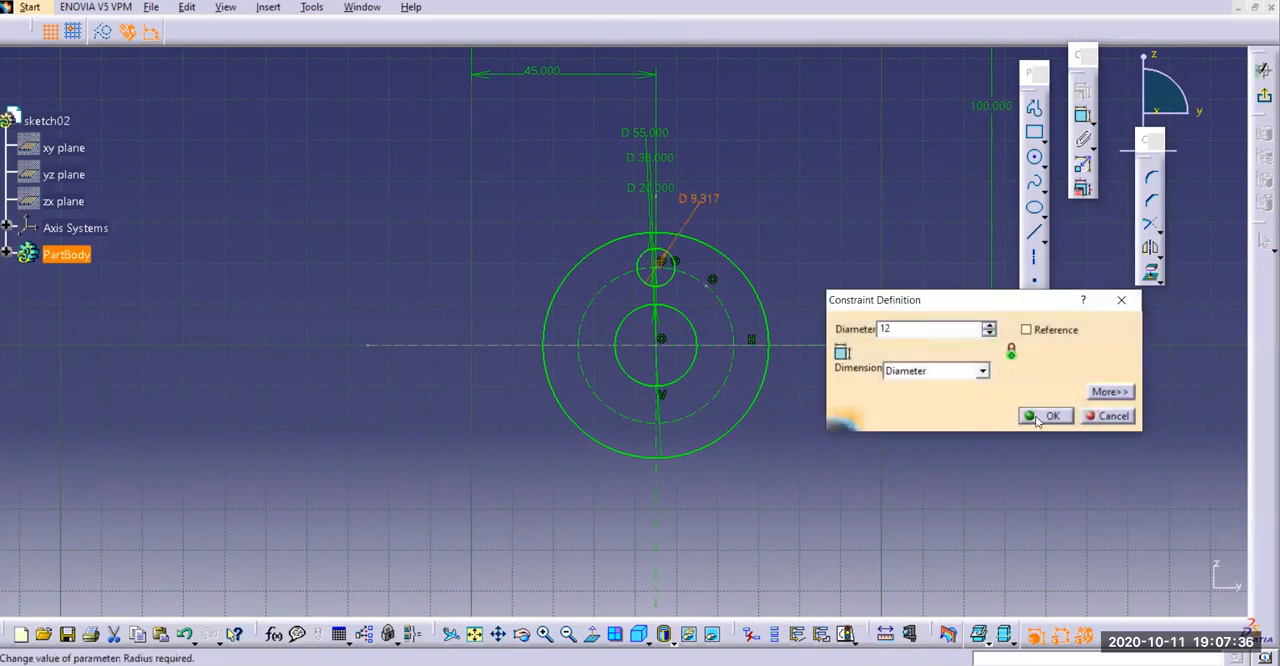
{"action": "key", "text": "Return"}
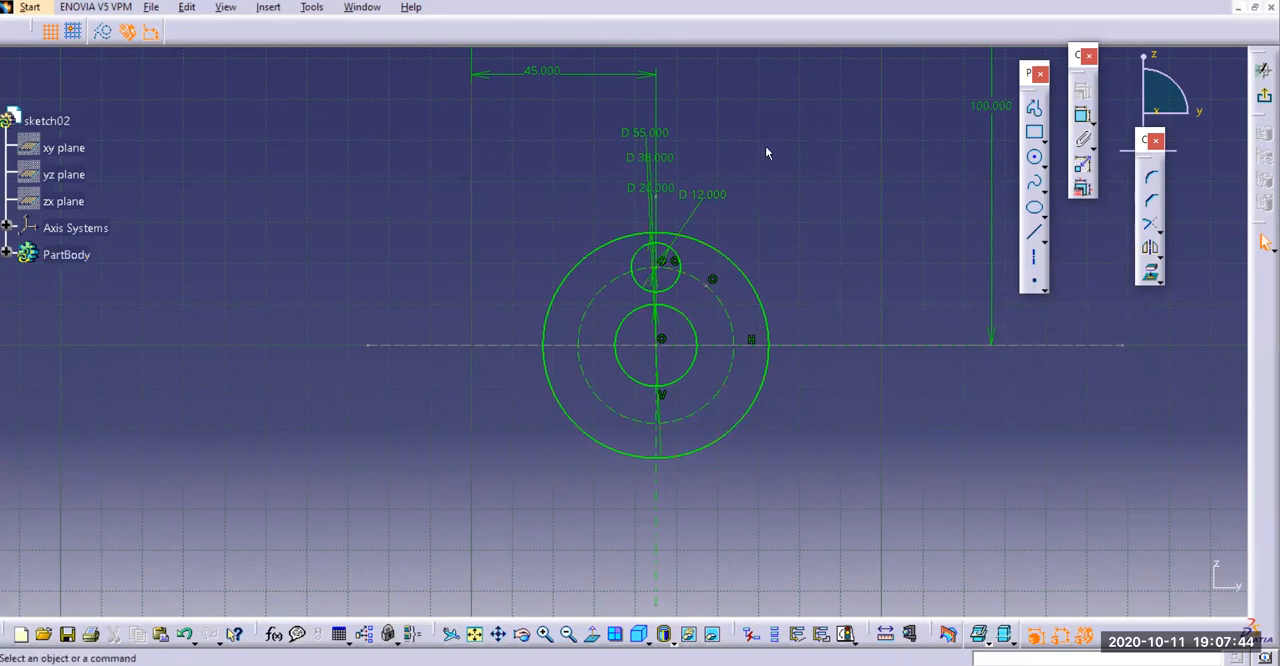
Draw a circle where the horizontal axis crosses the right side of the 38 mm construction circle and set its diameter to 12 mm
{"action": "left_click", "coordinate": [1036, 159]}
{"action": "left_click", "coordinate": [735, 344]}
{"action": "left_click", "coordinate": [754, 345]}
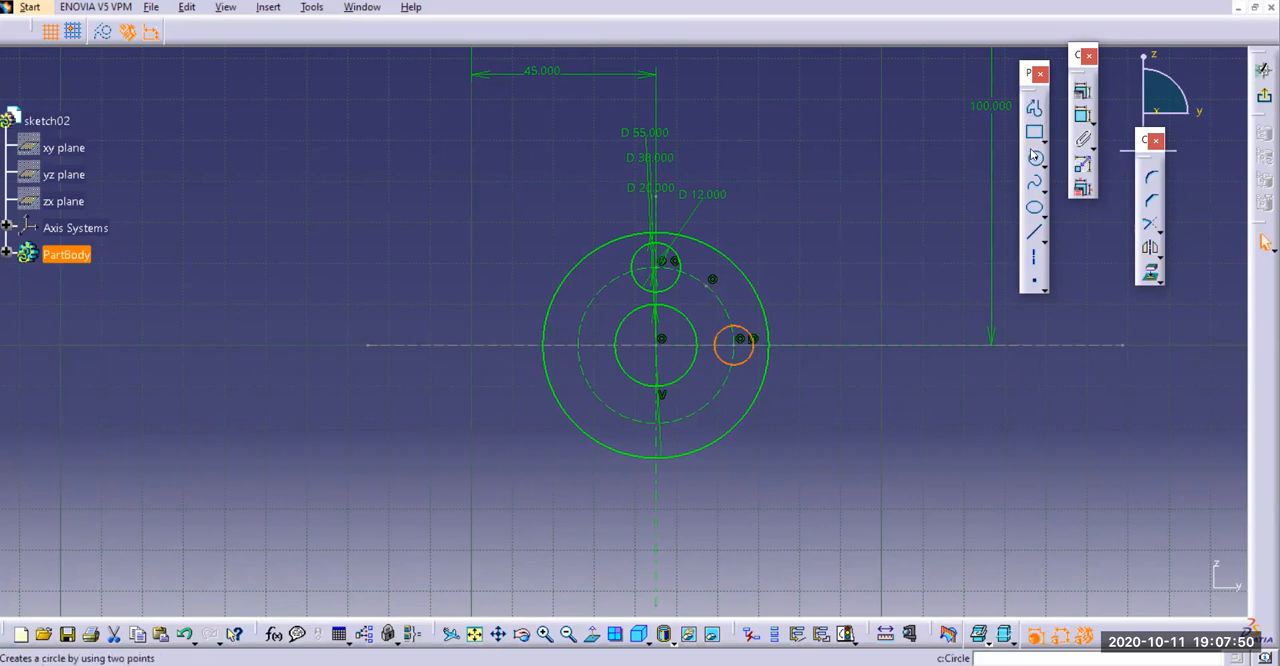
{"action": "left_click", "coordinate": [1082, 113]}
{"action": "left_click", "coordinate": [822, 257]}
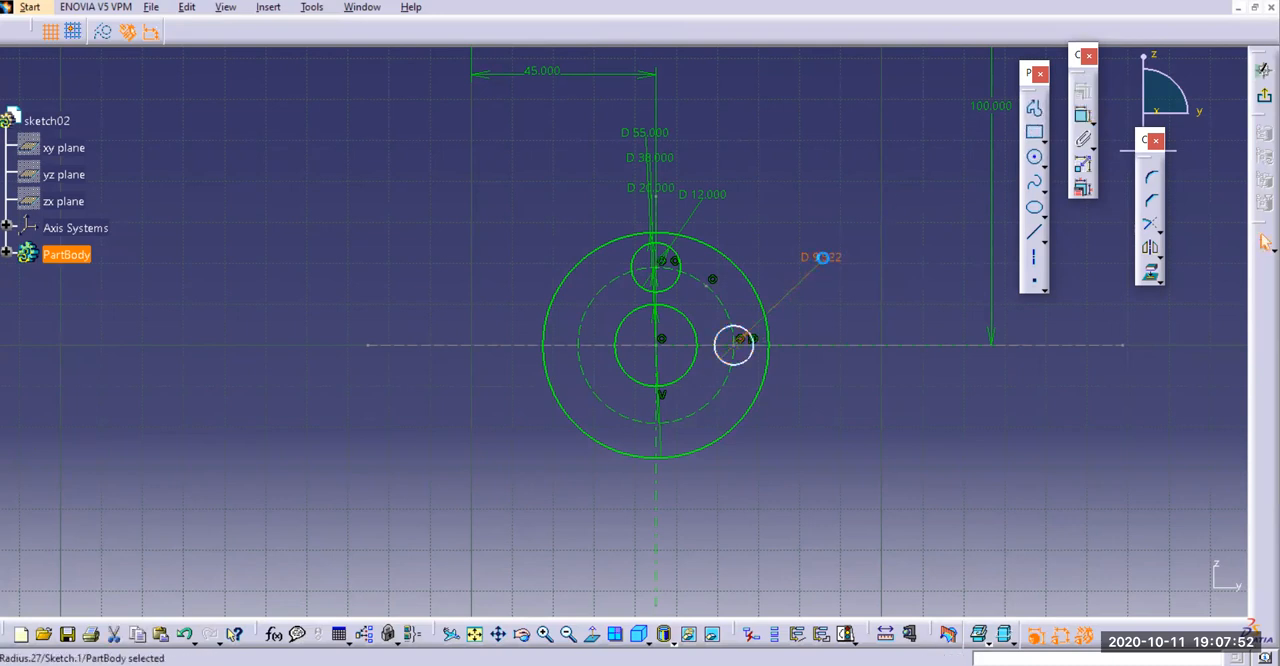
{"action": "double_click", "coordinate": [822, 257]}
{"action": "left_click", "coordinate": [1045, 415]}
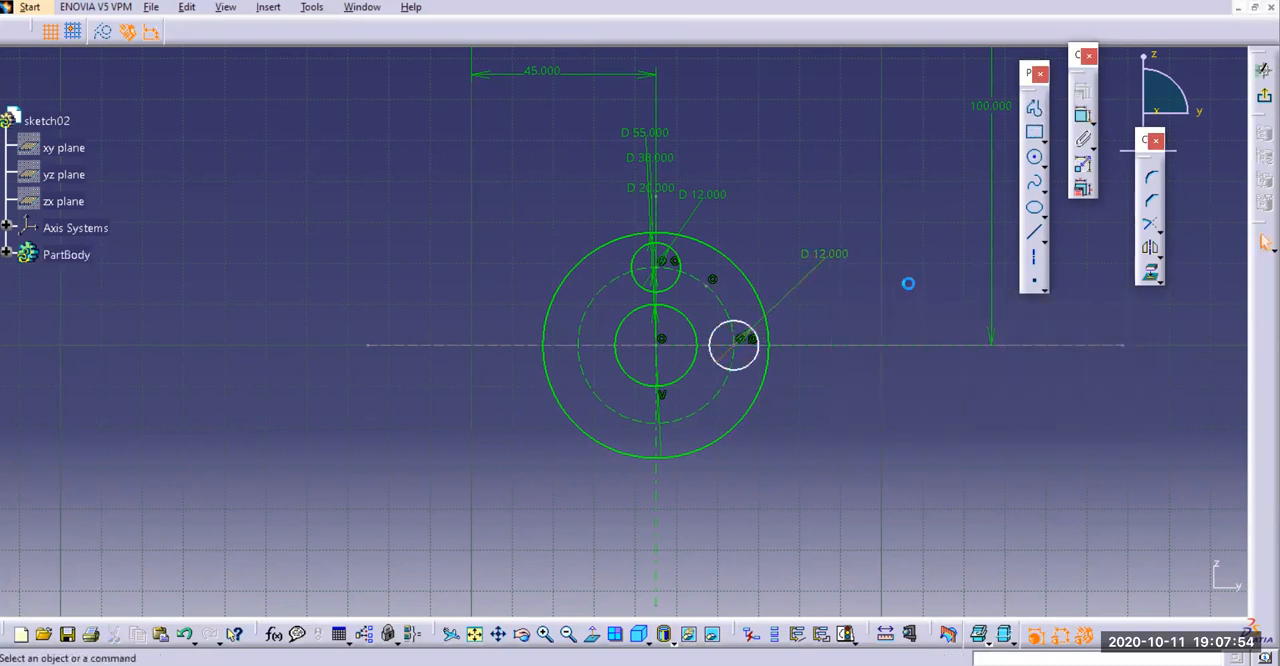
Delete the right-hand 12 mm circle and draw a new one where the horizontal axis crosses the right side of the construction circle
{"action": "left_click", "coordinate": [757, 334]}
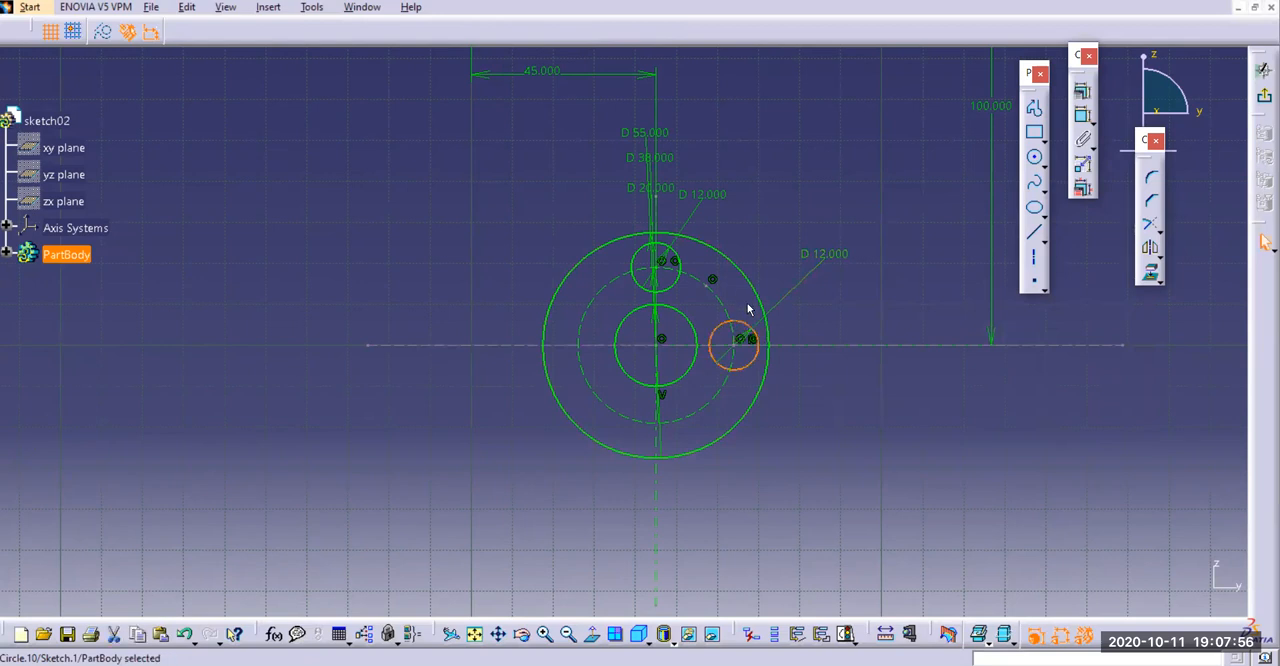
{"action": "key", "text": "Delete"}
{"action": "left_click", "coordinate": [1034, 157]}
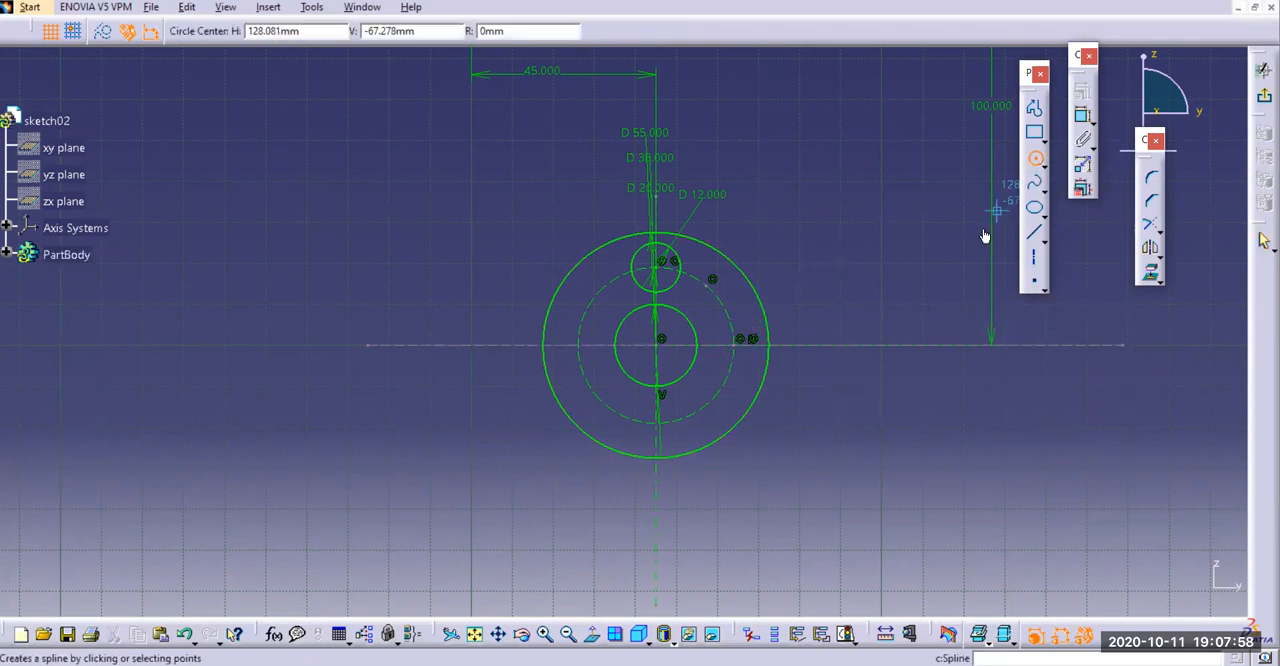
{"action": "left_click", "coordinate": [739, 346]}
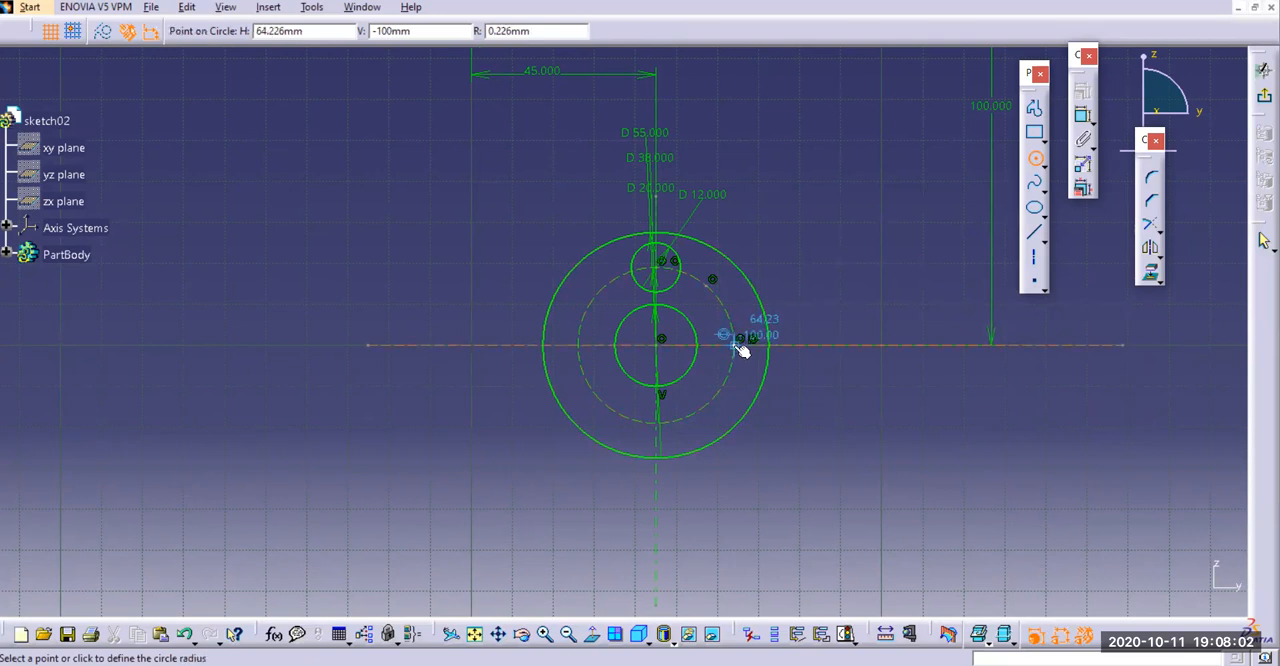
{"action": "left_click", "coordinate": [745, 369]}
{"action": "left_click", "coordinate": [818, 274]}
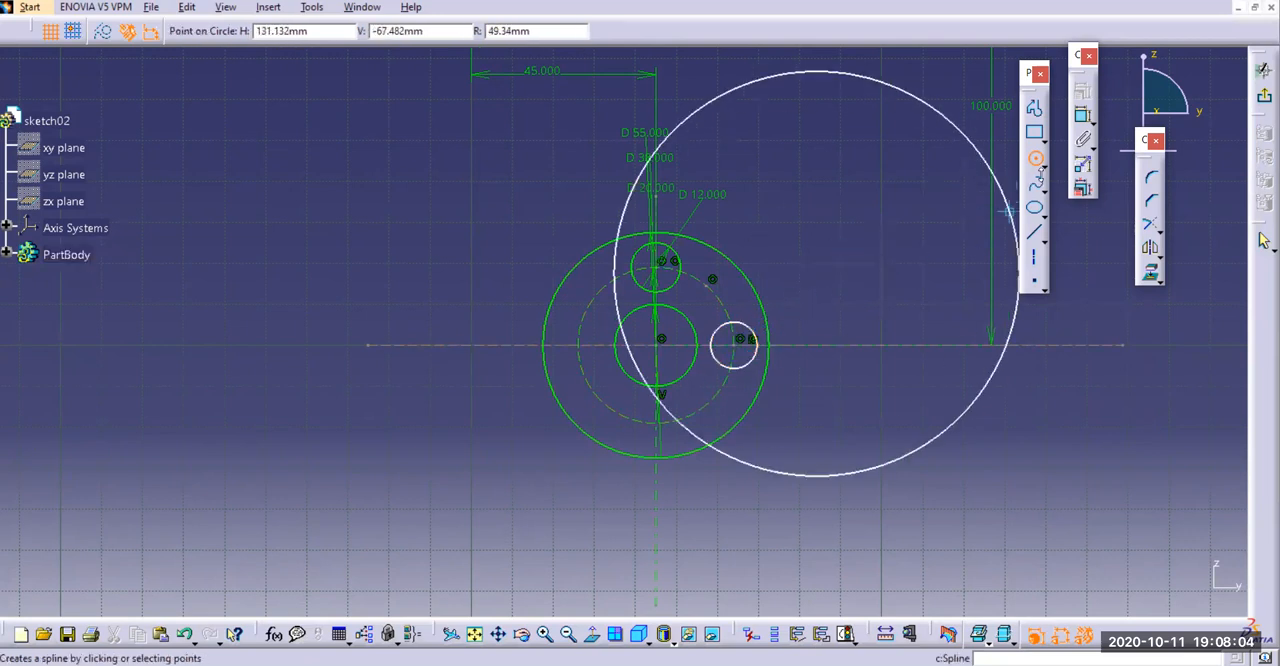
{"action": "key", "text": "Escape"}
Add a diameter dimension to the redrawn right-hand small circle and set it to 12 mm
{"action": "left_click", "coordinate": [1083, 116]}
{"action": "left_click", "coordinate": [756, 334]}
{"action": "left_click", "coordinate": [831, 264]}
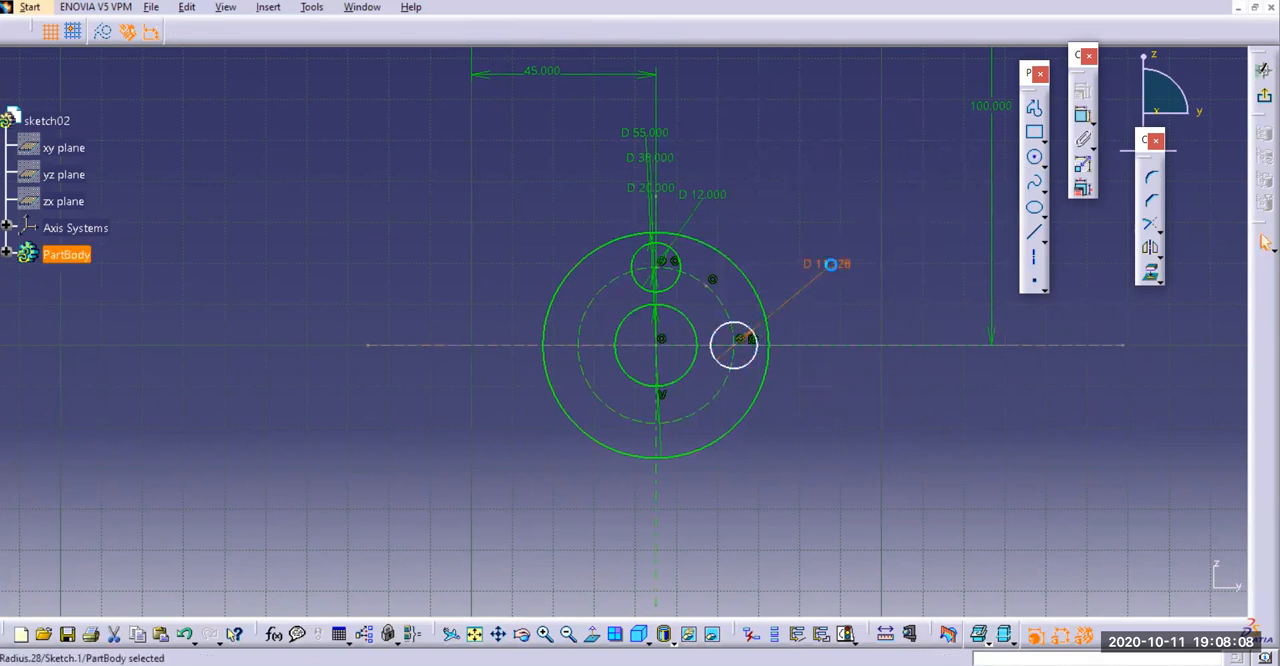
{"action": "double_click", "coordinate": [836, 265]}
{"action": "key", "text": "Return"}
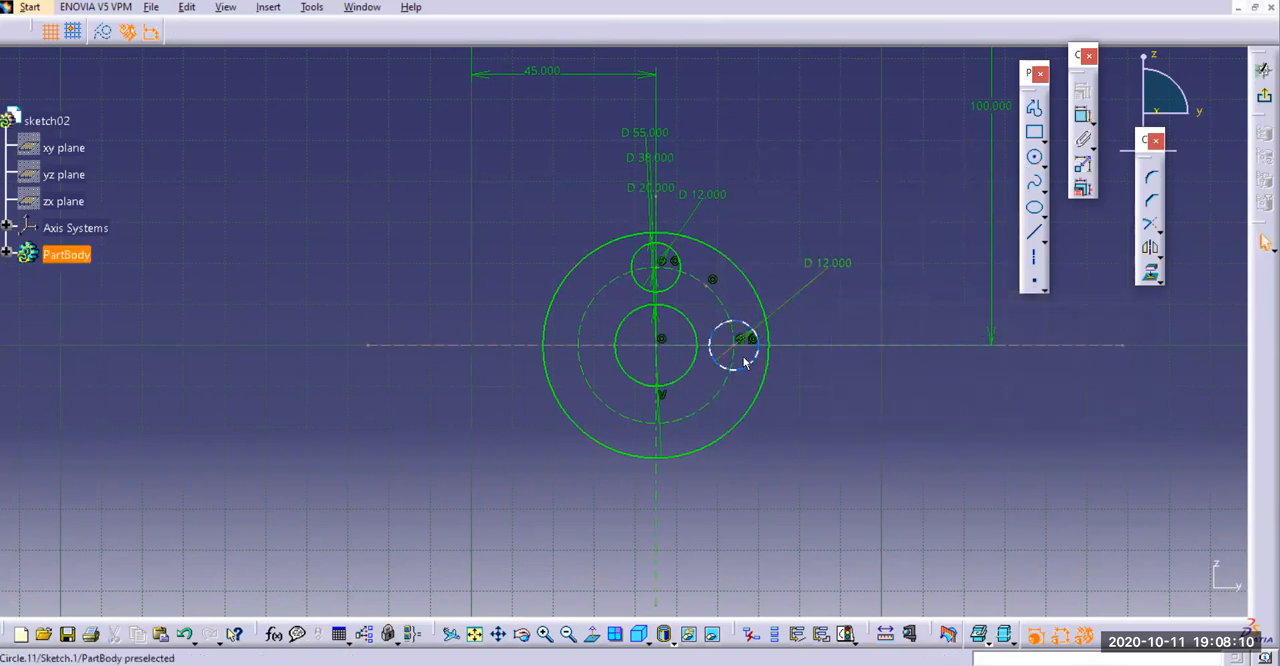
Constrain the horizontal axis to be coincident with the lower concentric circles' centre
{"action": "left_click_drag", "start_coordinate": [745, 330], "coordinate": [761, 247]}
{"action": "left_click", "coordinate": [761, 247]}
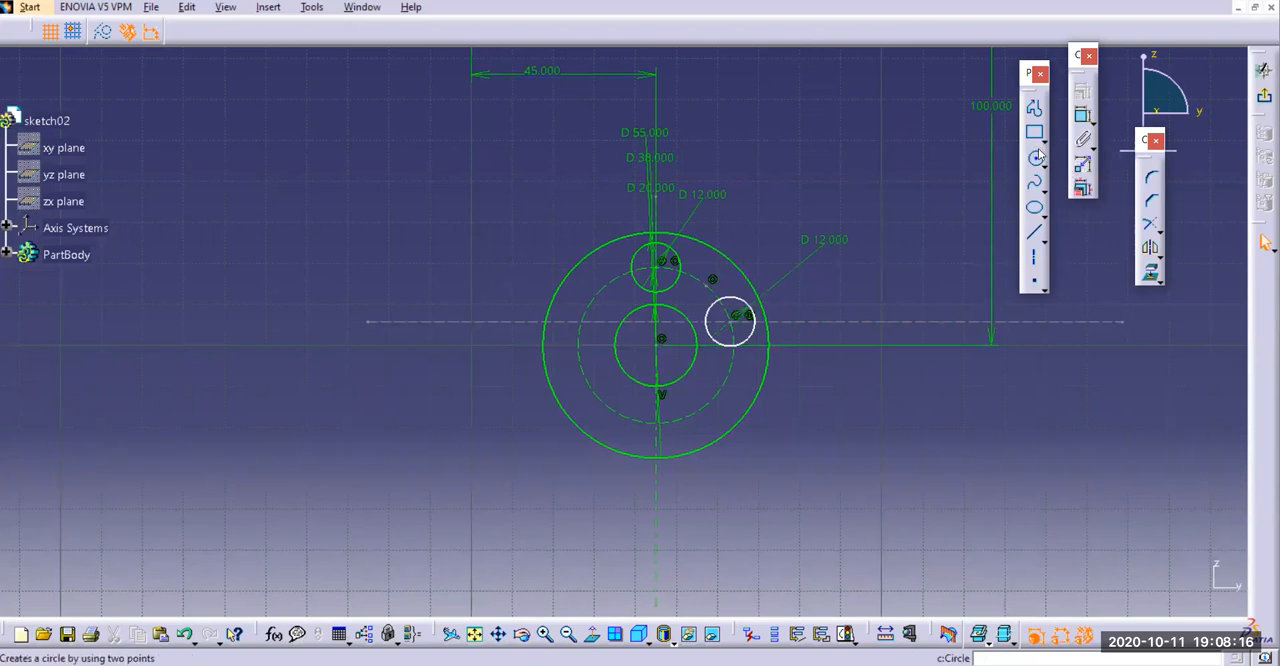
{"action": "left_click", "coordinate": [1086, 117]}
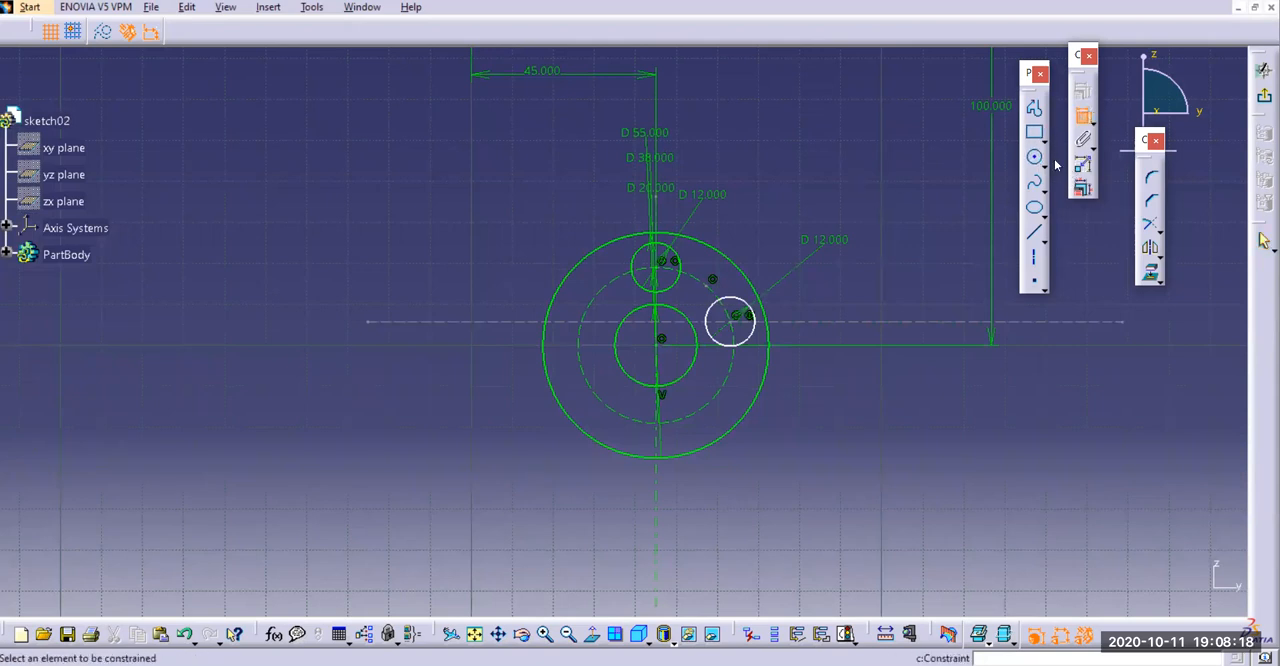
{"action": "left_click", "coordinate": [860, 322]}
{"action": "left_click", "coordinate": [660, 342]}
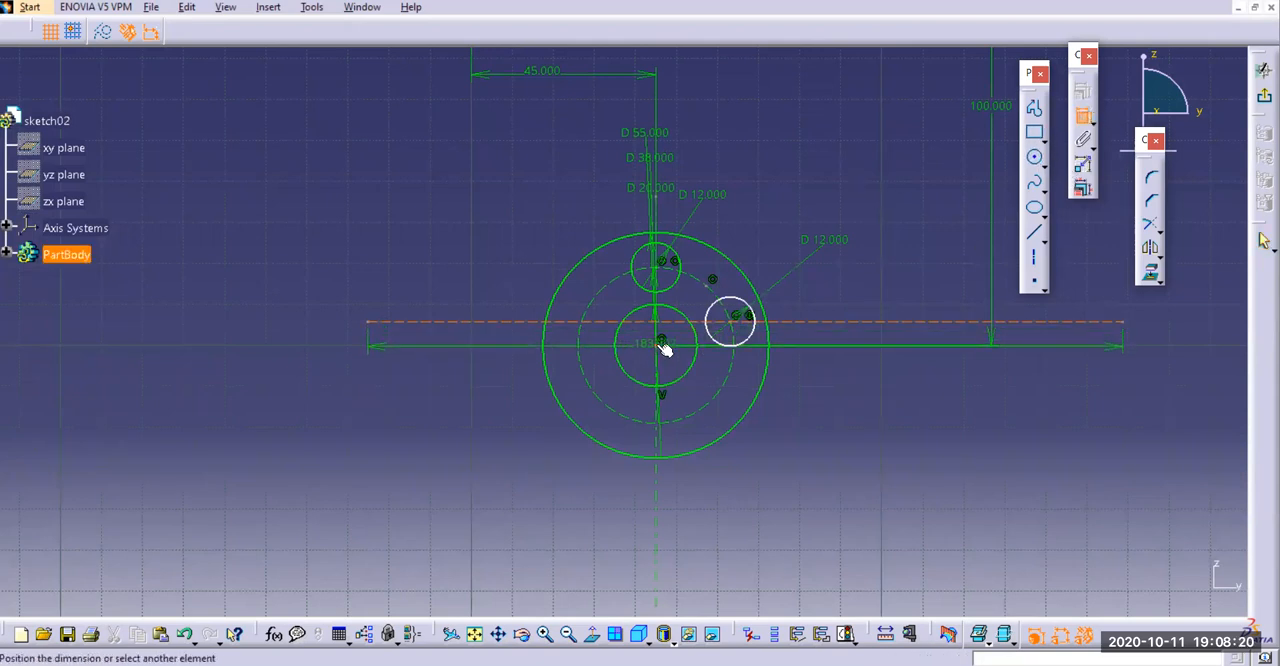
{"action": "right_click", "coordinate": [838, 358]}
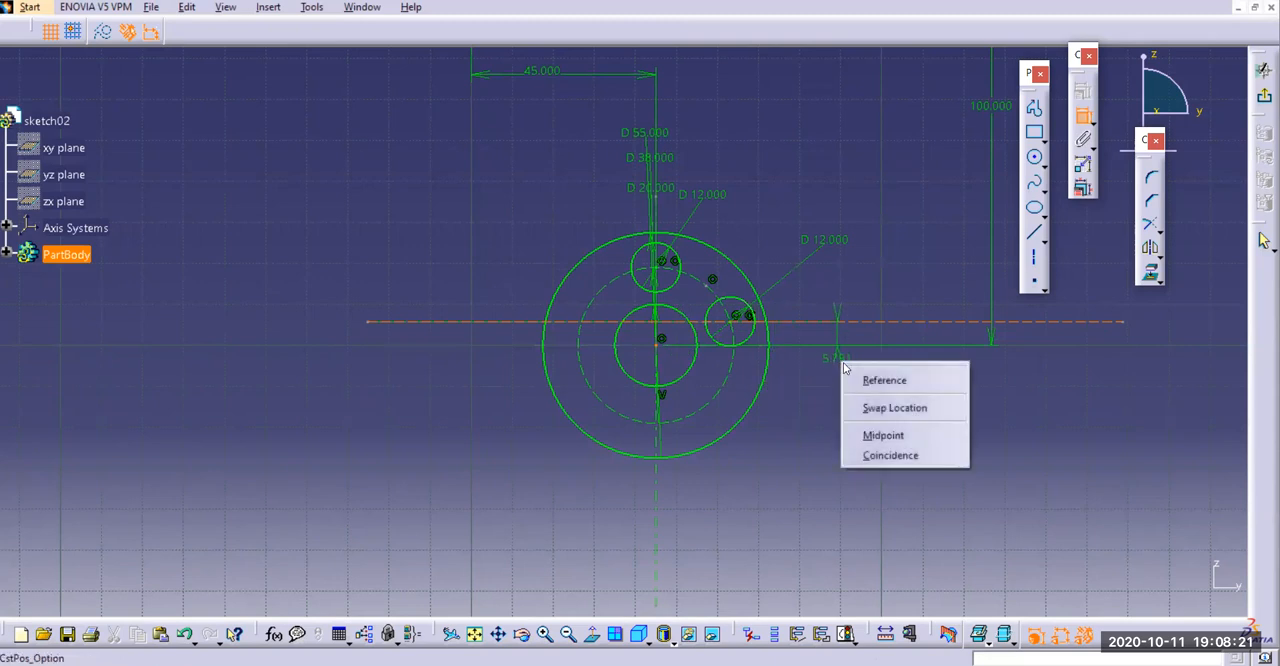
{"action": "left_click", "coordinate": [873, 458]}
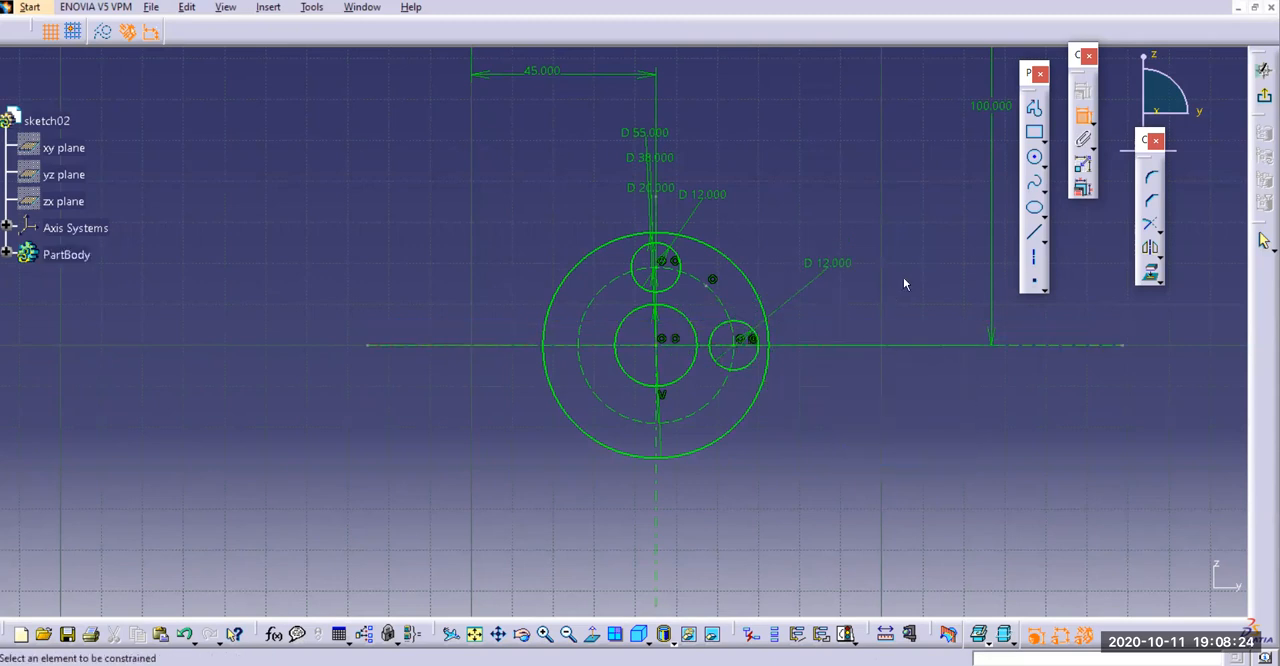
{"action": "left_click", "coordinate": [684, 257]}
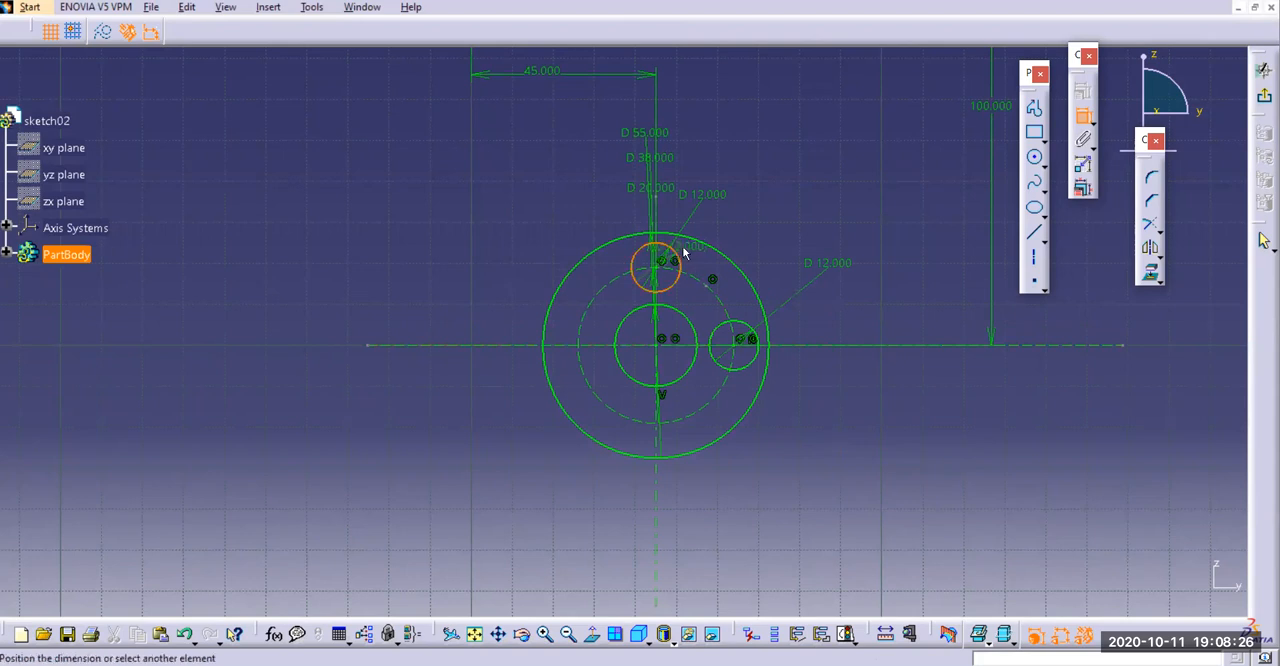
{"action": "key", "text": "Escape"}
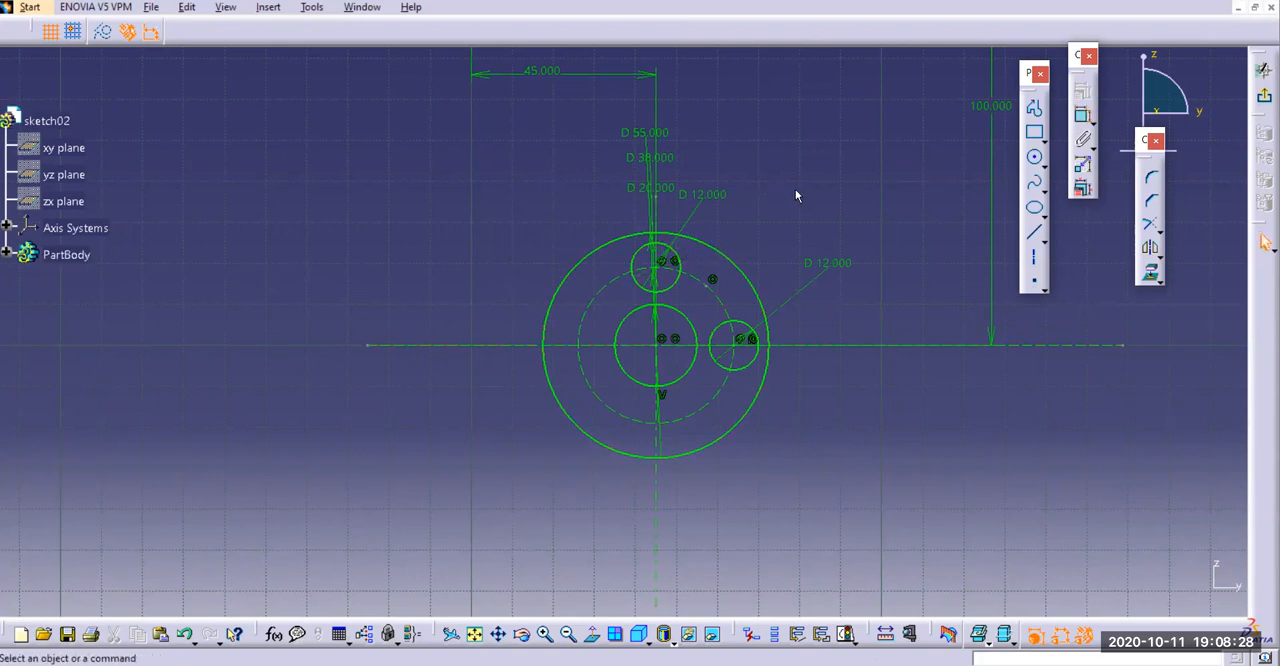
Mirror the upper 12 mm circle about the horizontal axis and the right-hand 12 mm circle about the vertical axis
{"action": "left_click", "coordinate": [683, 257]}
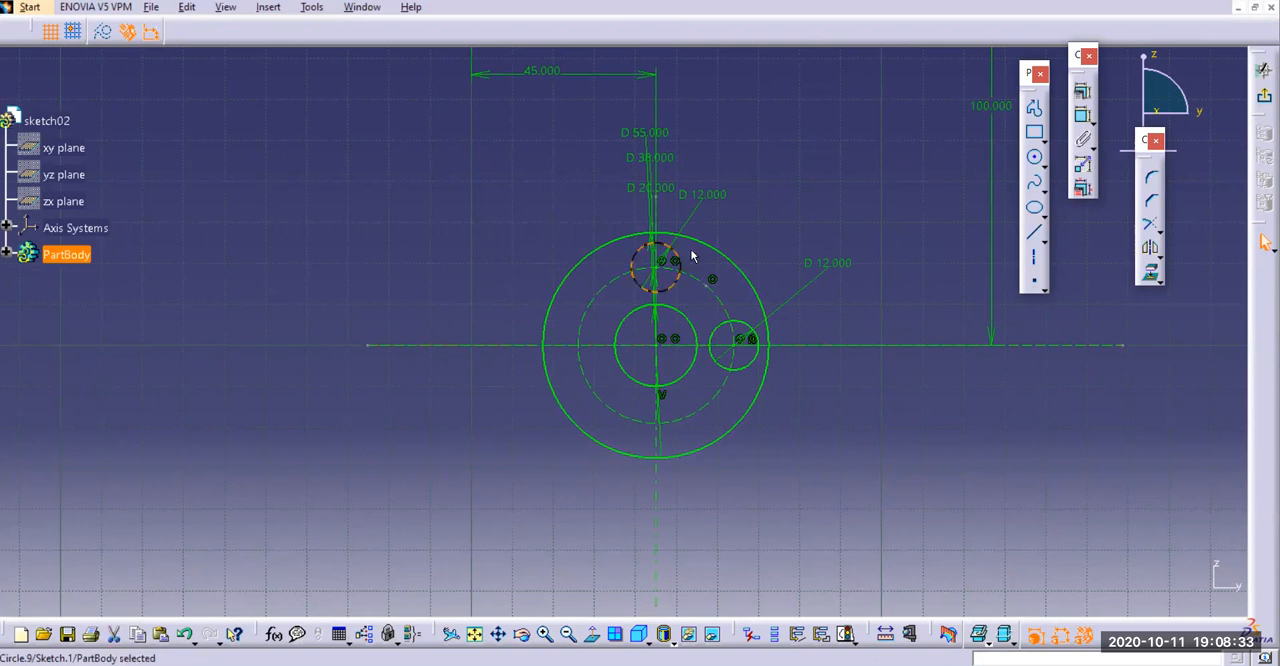
{"action": "left_click", "coordinate": [1152, 250]}
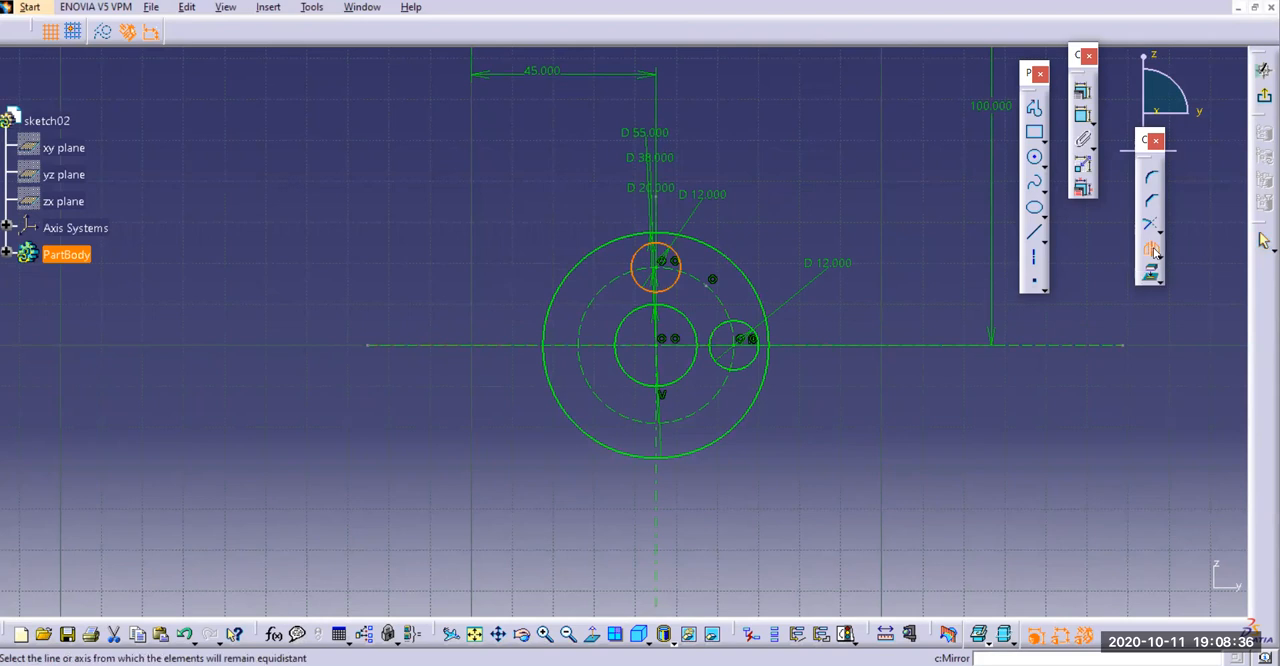
{"action": "left_click", "coordinate": [1057, 348]}
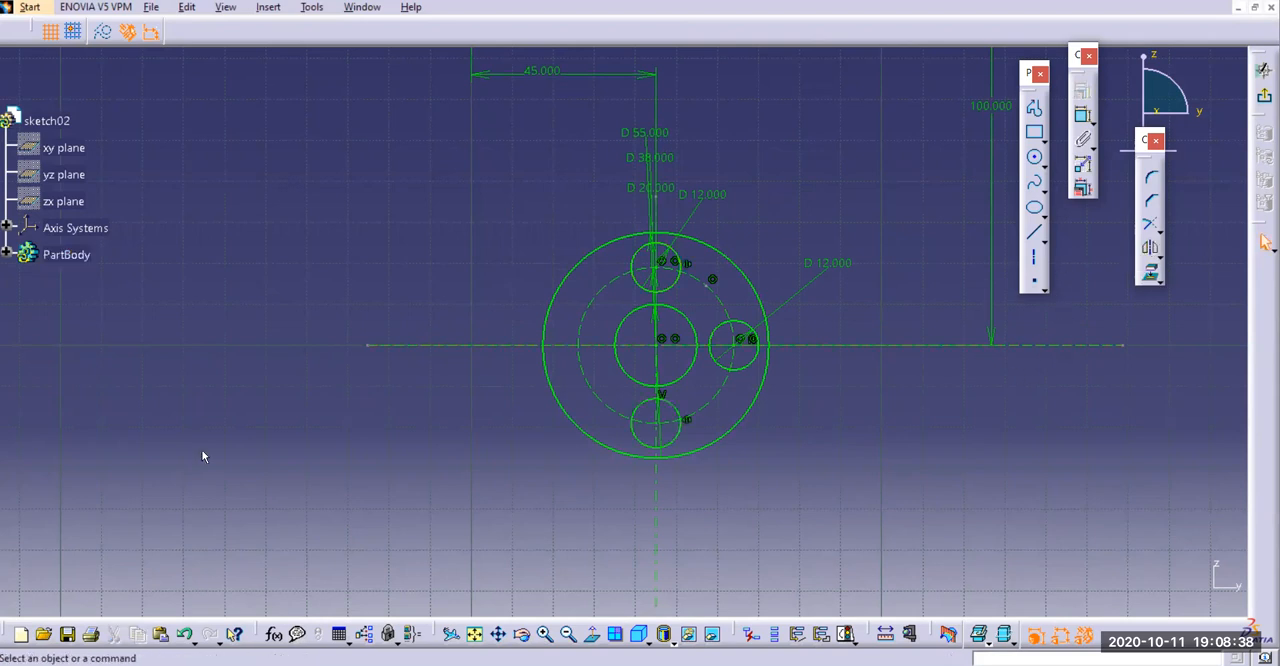
{"action": "left_click", "coordinate": [745, 328]}
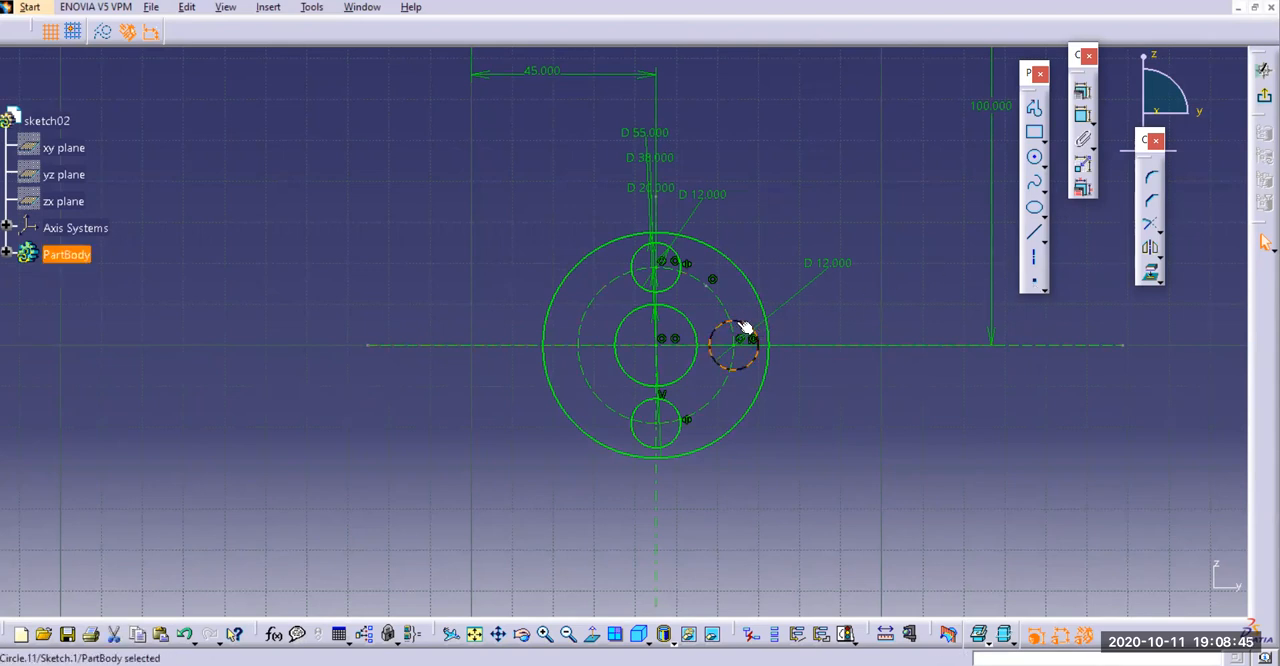
{"action": "left_click", "coordinate": [1151, 248]}
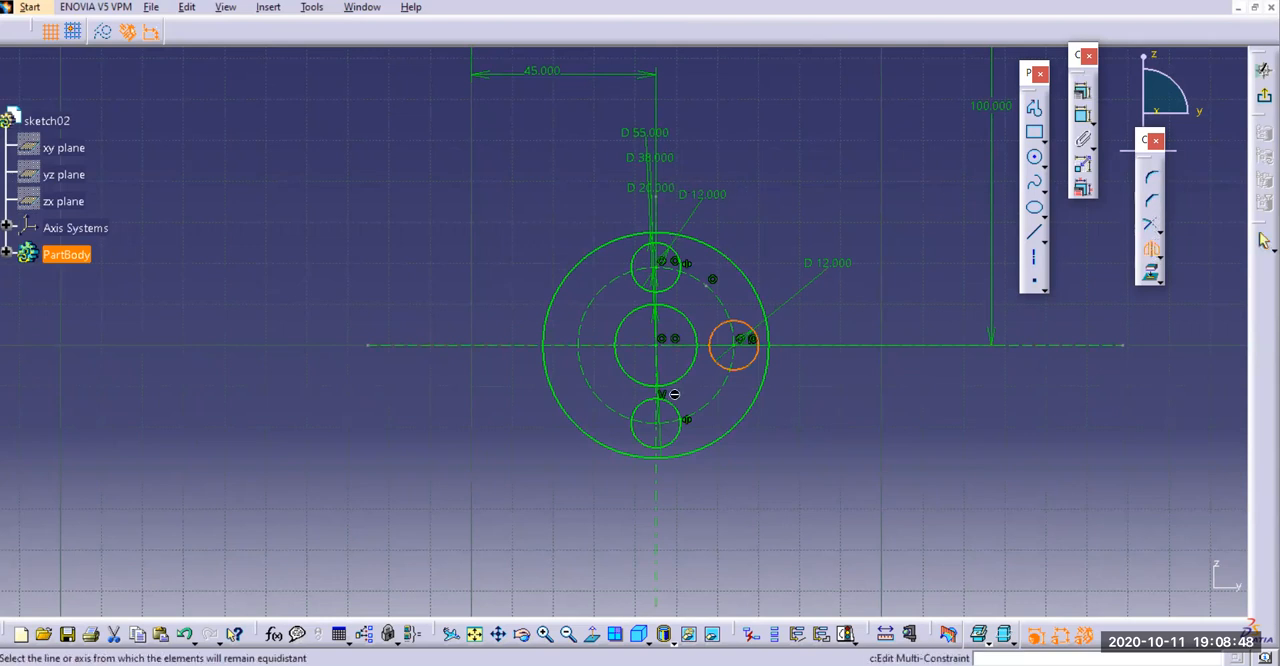
{"action": "left_click", "coordinate": [663, 520]}
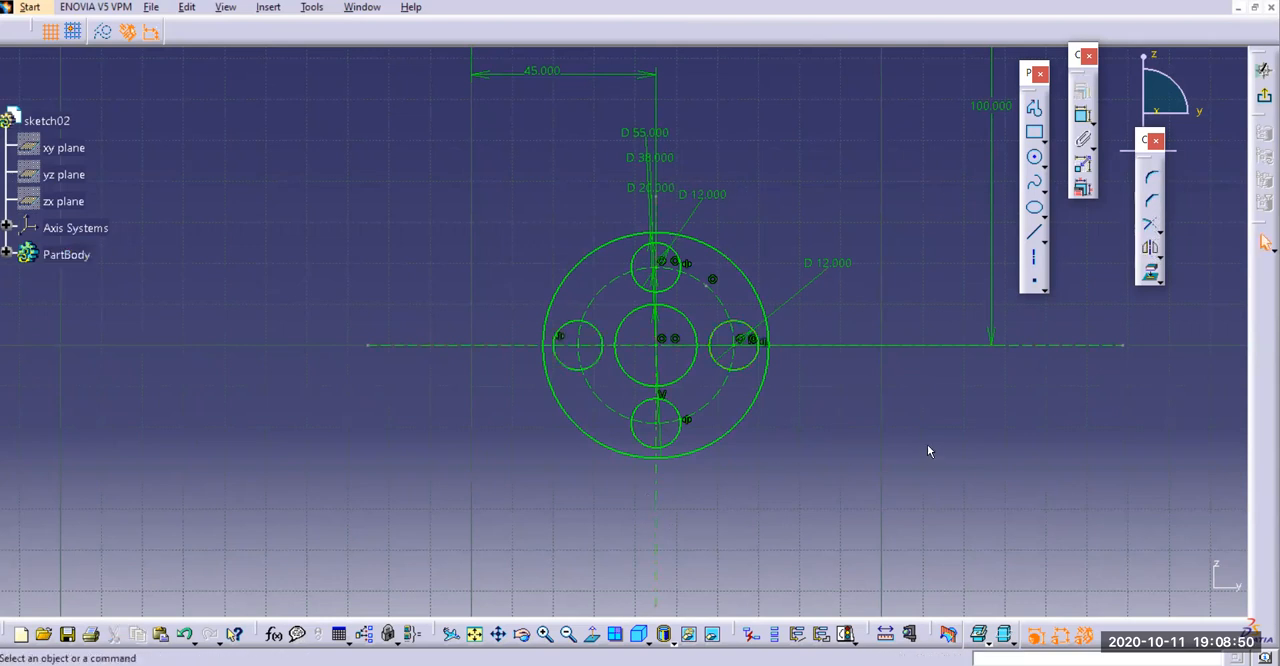
Check the reference drawing for the outer arc connecting the upper-left circle to the lower circle
{"action": "mouse_move", "coordinate": [887, 458]}
{"action": "middle_mouse_down"}
{"action": "mouse_move", "coordinate": [861, 456]}
{"action": "mouse_move", "coordinate": [870, 475]}
{"action": "middle_mouse_up"}
{"action": "left_click", "coordinate": [515, 664]}
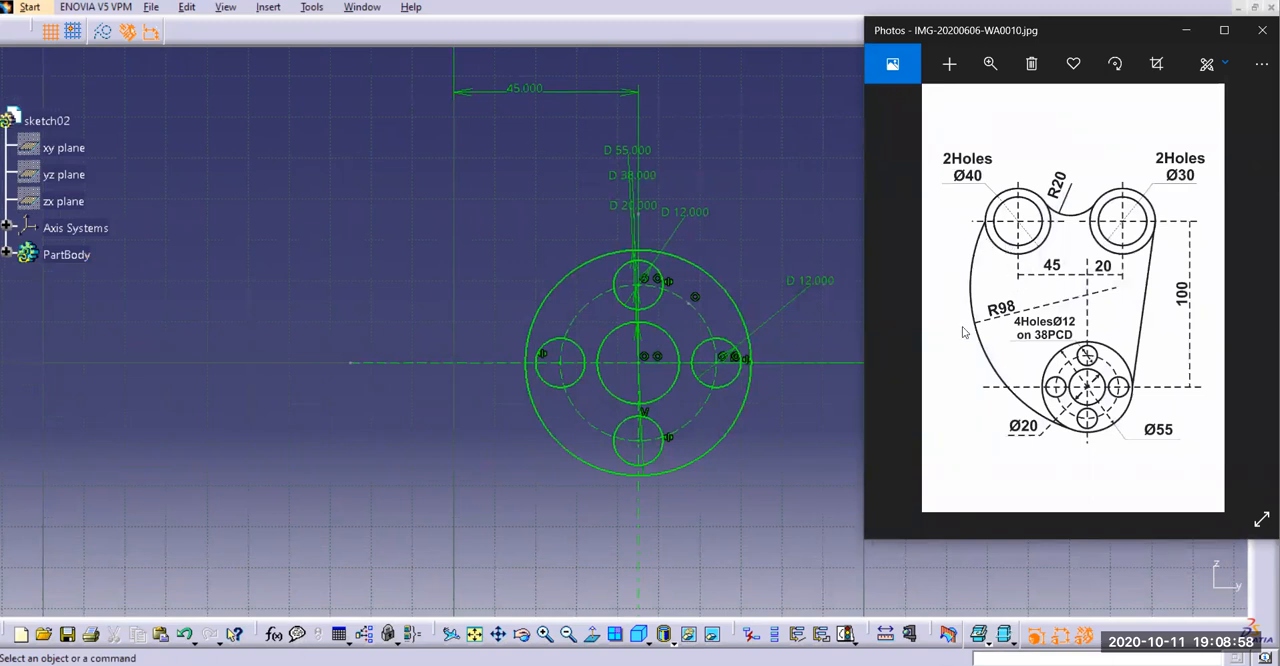
{"action": "left_click", "coordinate": [1186, 30]}
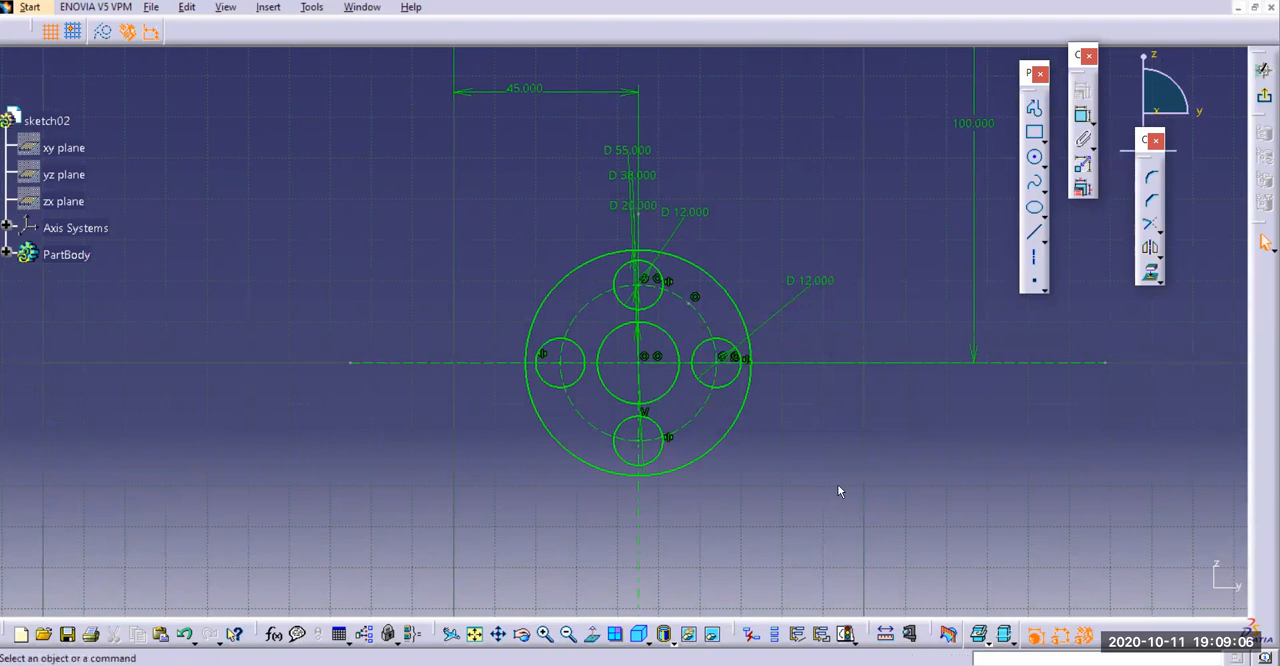
{"action": "mouse_move", "coordinate": [816, 478]}
{"action": "middle_mouse_down"}
{"action": "mouse_move", "coordinate": [826, 470]}
{"action": "mouse_move", "coordinate": [858, 561]}
{"action": "middle_mouse_up"}
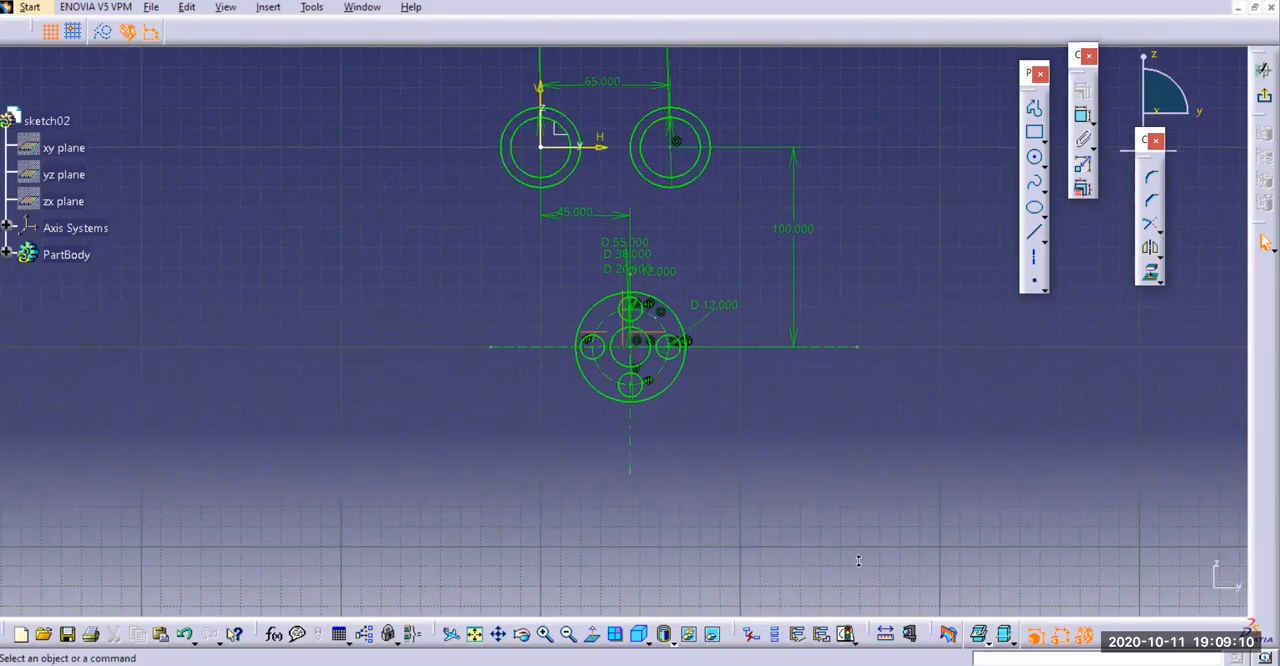
{"action": "middle_click_drag", "start_coordinate": [396, 238], "coordinate": [400, 346]}
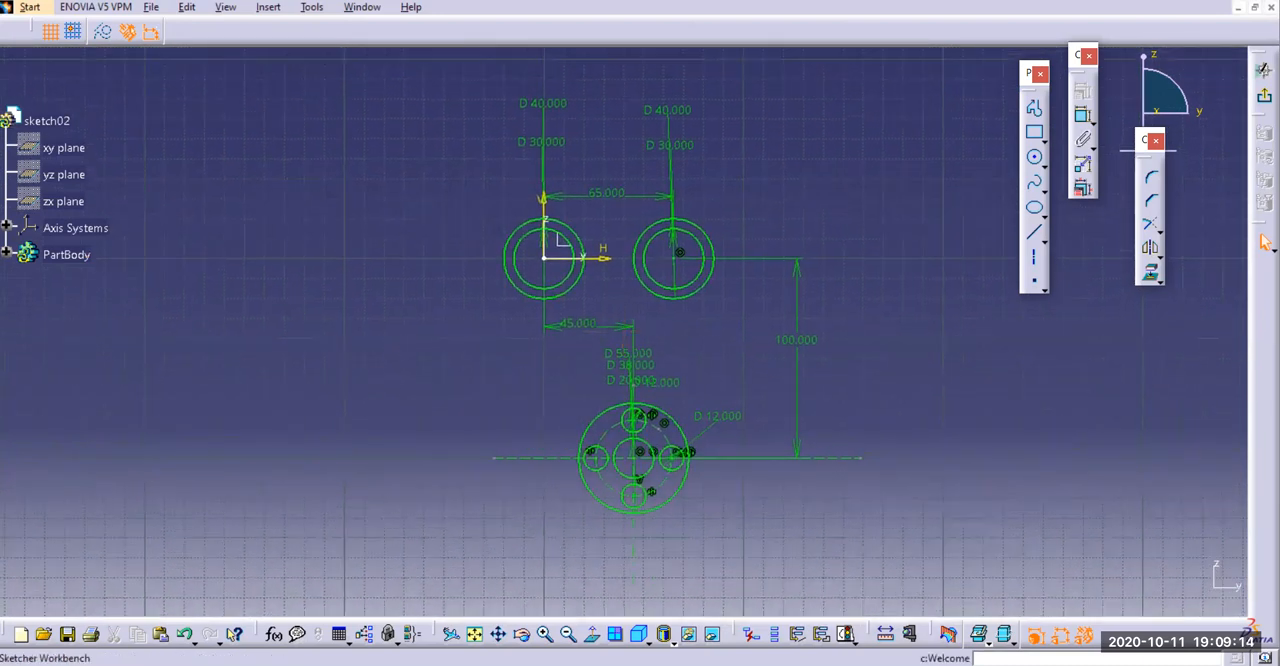
{"action": "left_click", "coordinate": [1150, 179]}
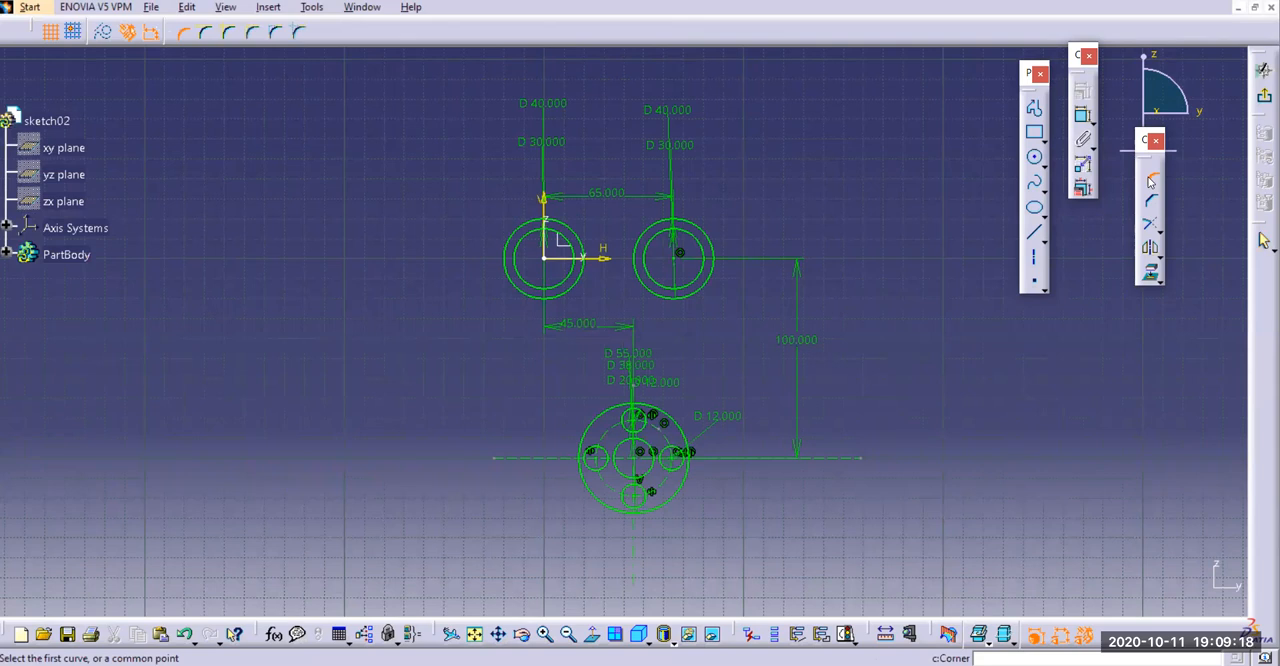
{"action": "left_click", "coordinate": [229, 32]}
{"action": "left_click", "coordinate": [505, 256]}
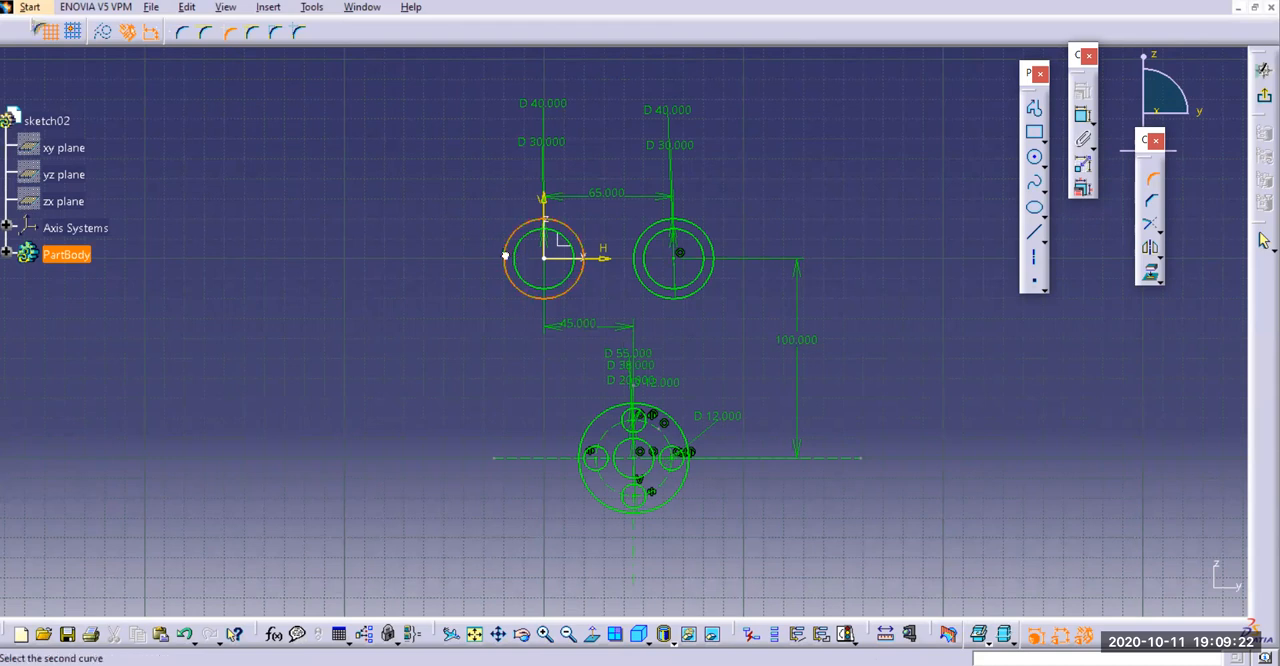
{"action": "left_click", "coordinate": [638, 514]}
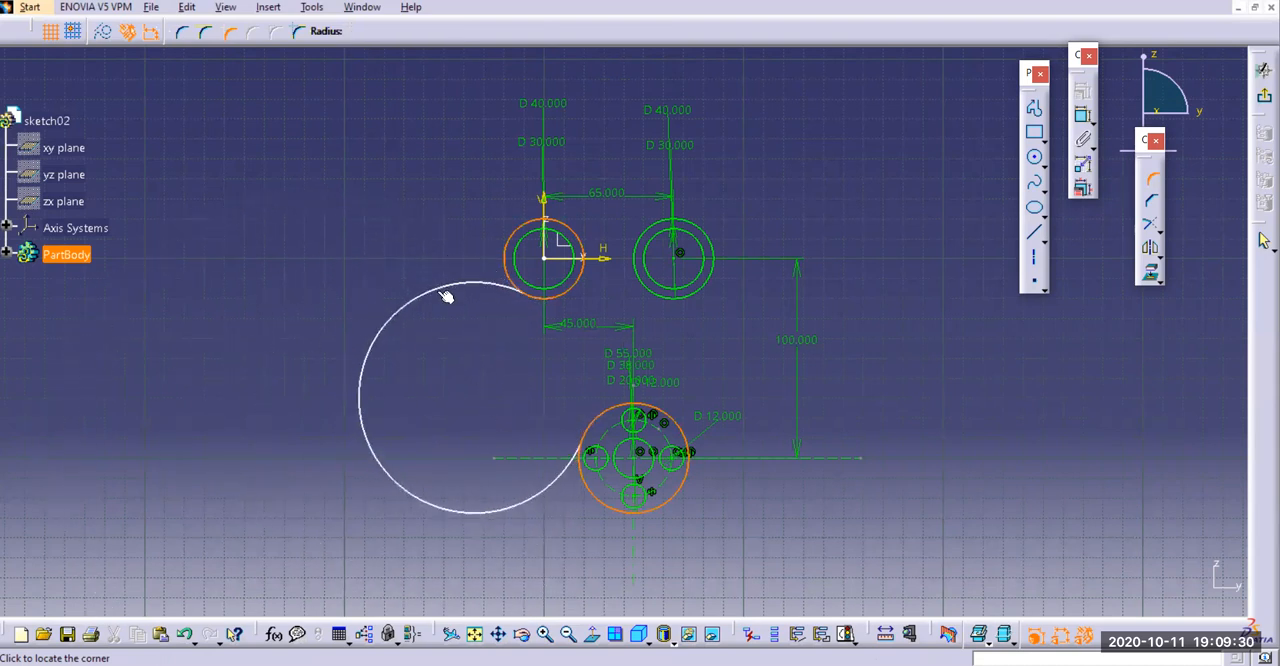
{"action": "key", "text": "Escape"}
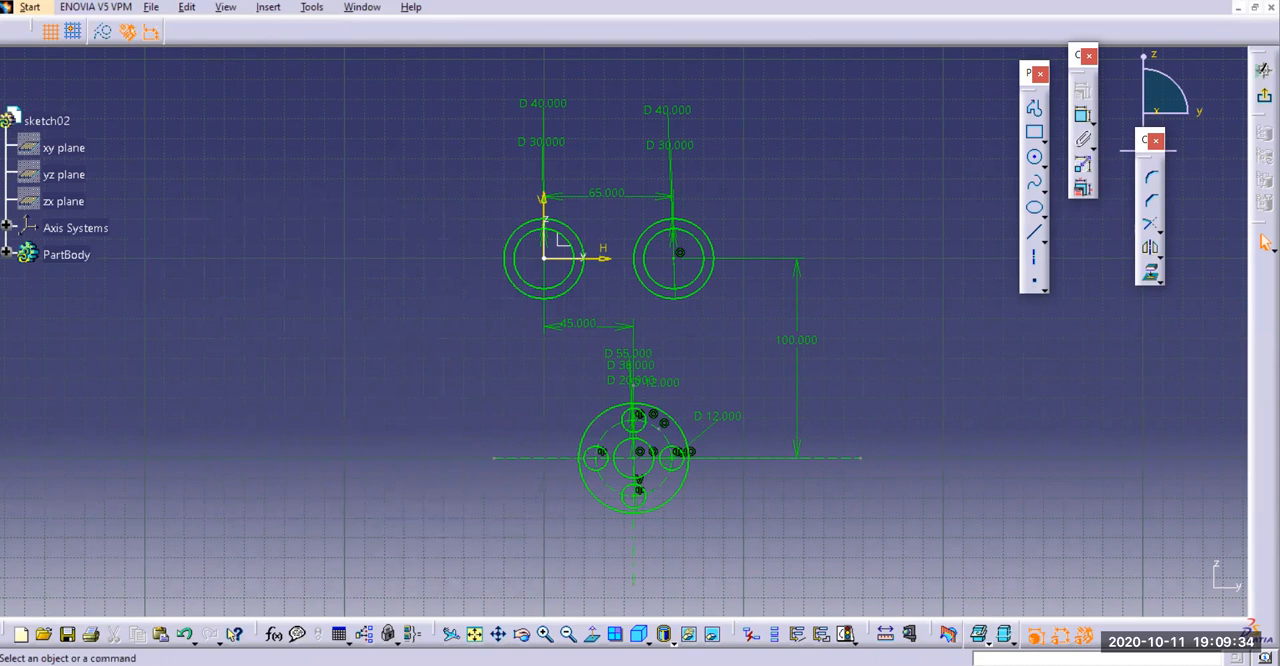
Draw a circle about 172 mm in diameter in the empty area left of the profile and dimension its diameter
{"action": "left_click", "coordinate": [1035, 158]}
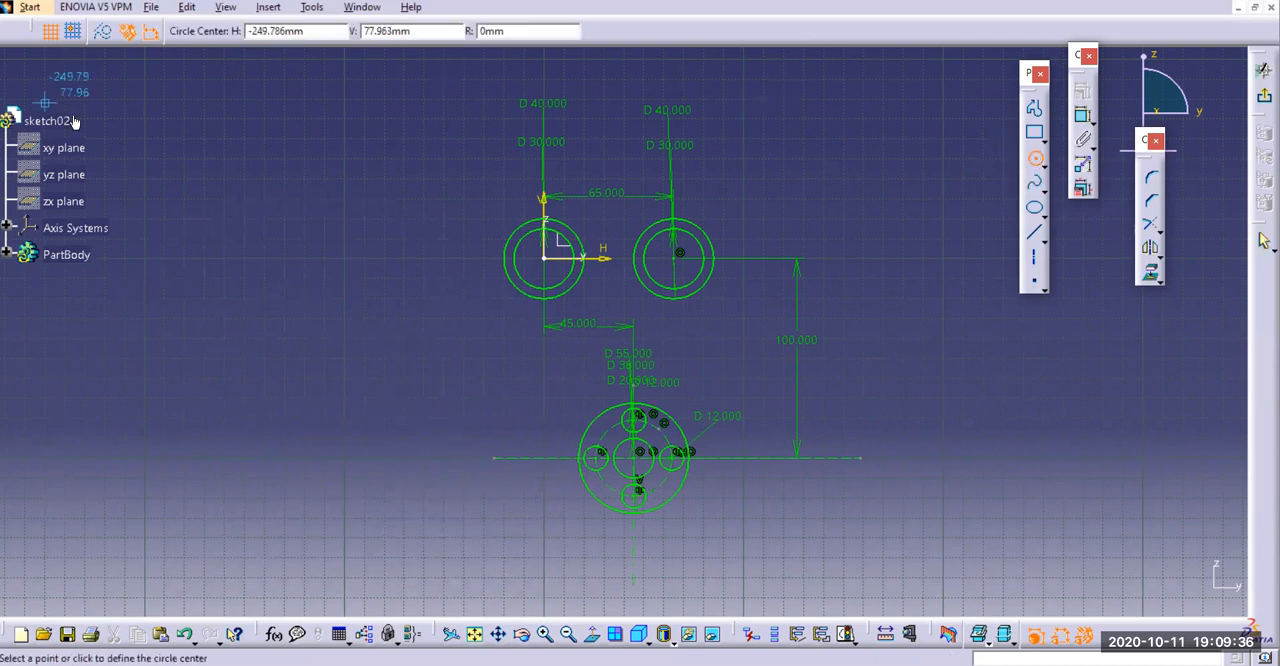
{"action": "left_click", "coordinate": [174, 323]}
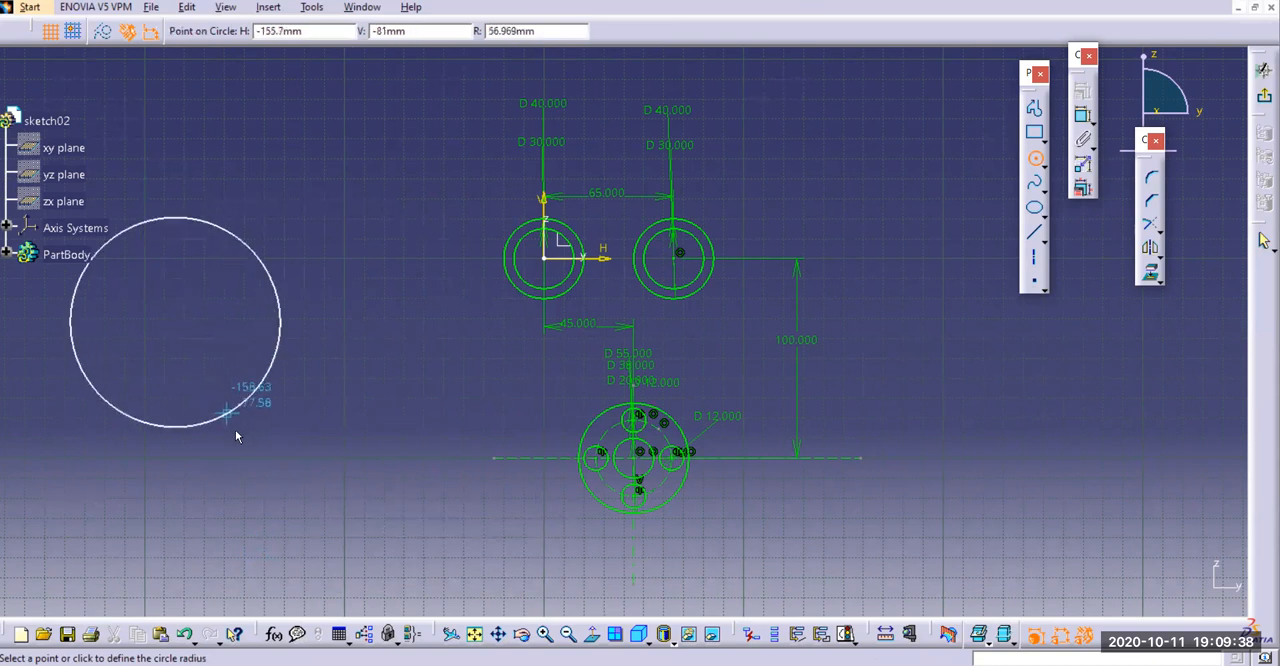
{"action": "left_click", "coordinate": [251, 481]}
{"action": "left_click", "coordinate": [1082, 116]}
{"action": "left_click", "coordinate": [296, 198]}
{"action": "left_click", "coordinate": [331, 140]}
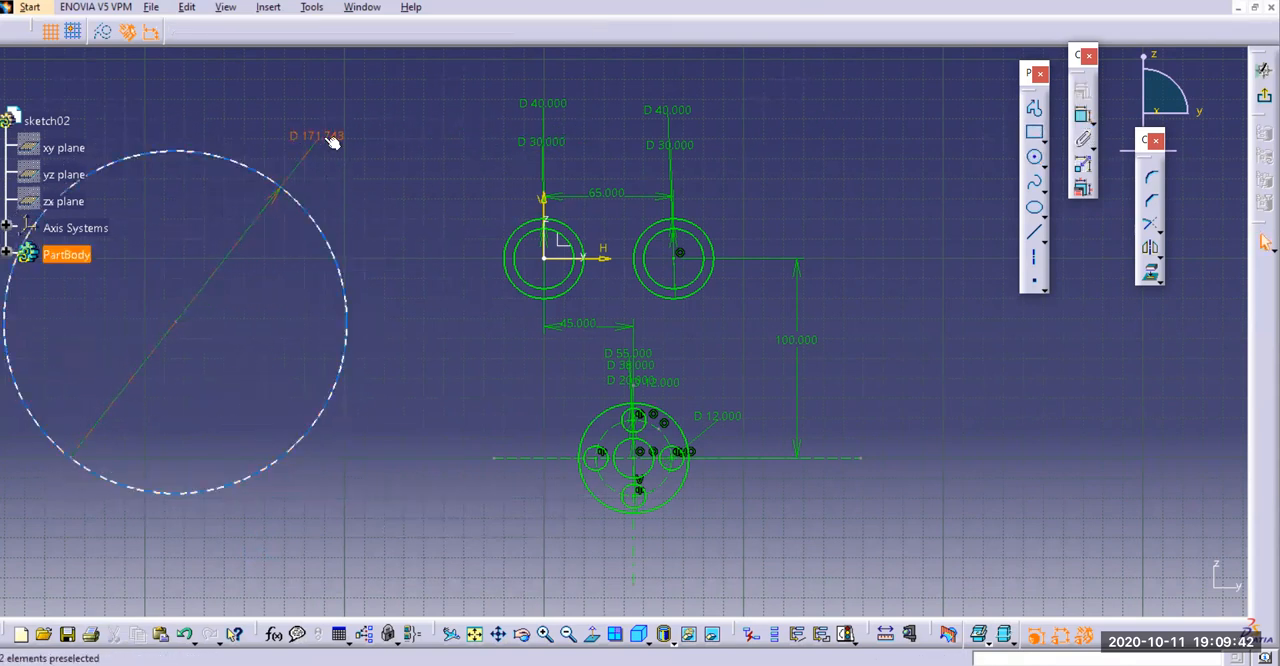
Change the large circle's diameter dimension to a radius dimension and set it to 98 mm
{"action": "double_click", "coordinate": [330, 135]}
{"action": "left_click", "coordinate": [982, 371]}
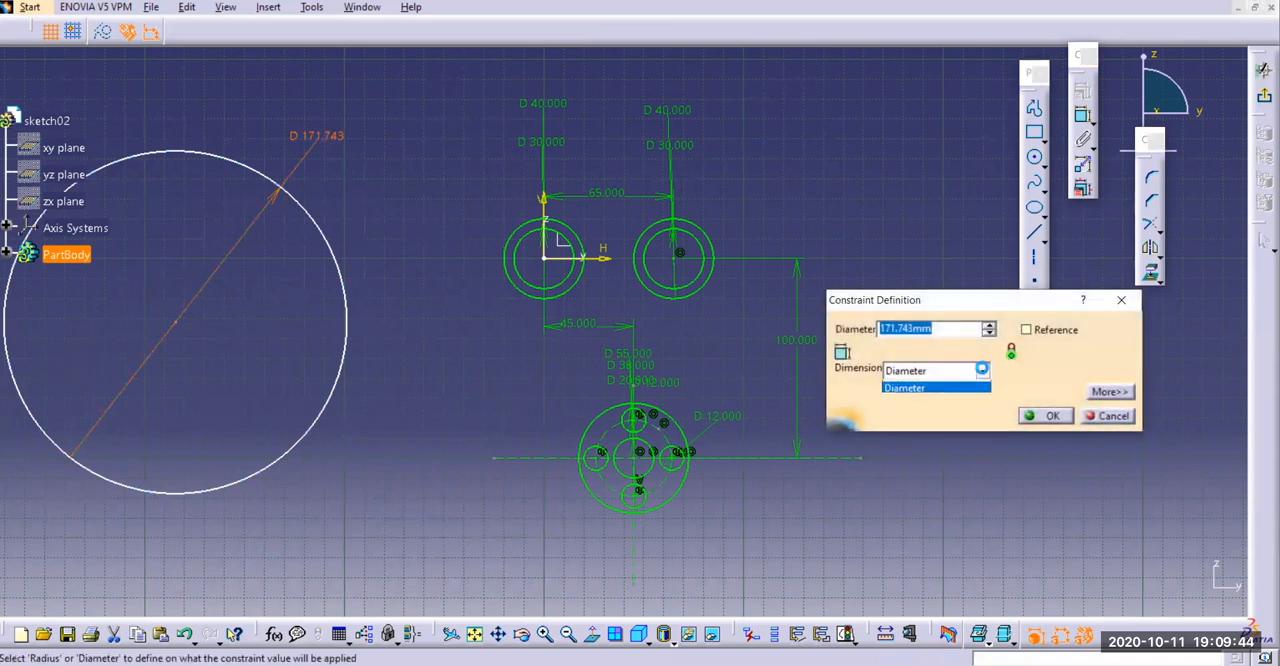
{"action": "left_click", "coordinate": [960, 400]}
{"action": "left_click", "coordinate": [982, 371]}
{"action": "left_click", "coordinate": [930, 387]}
{"action": "double_click", "coordinate": [943, 328]}
{"action": "type", "text": "98"}
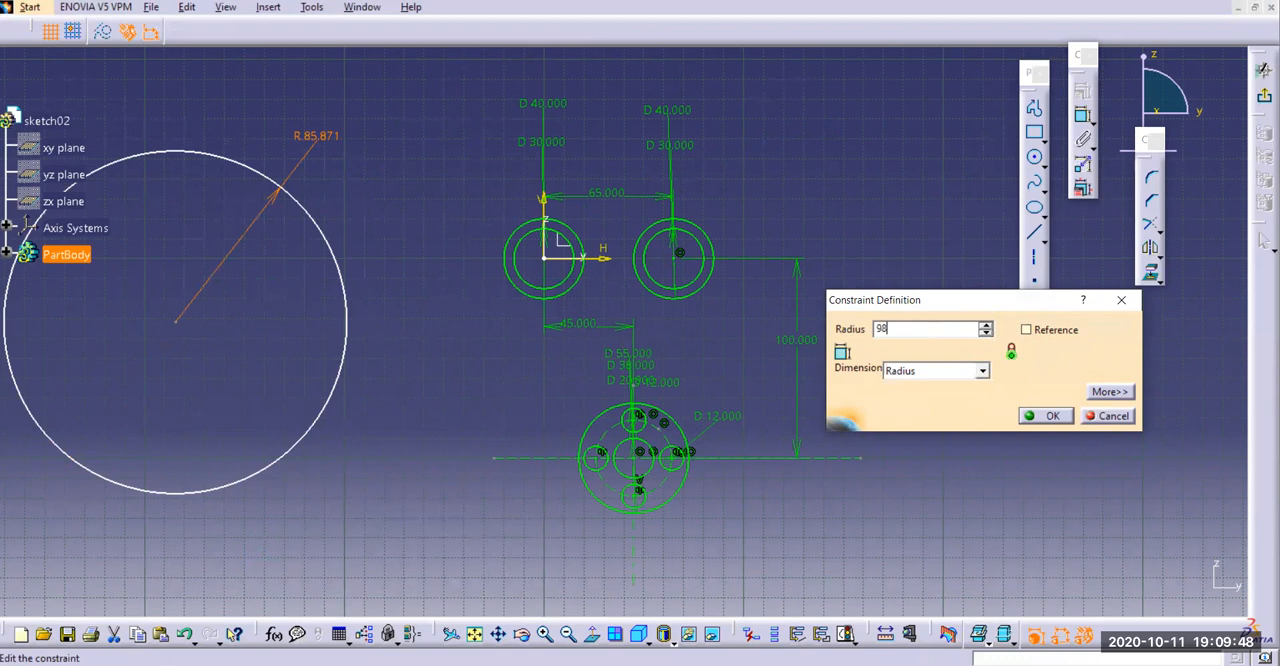
{"action": "key", "text": "Return"}
{"action": "left_click", "coordinate": [391, 168]}
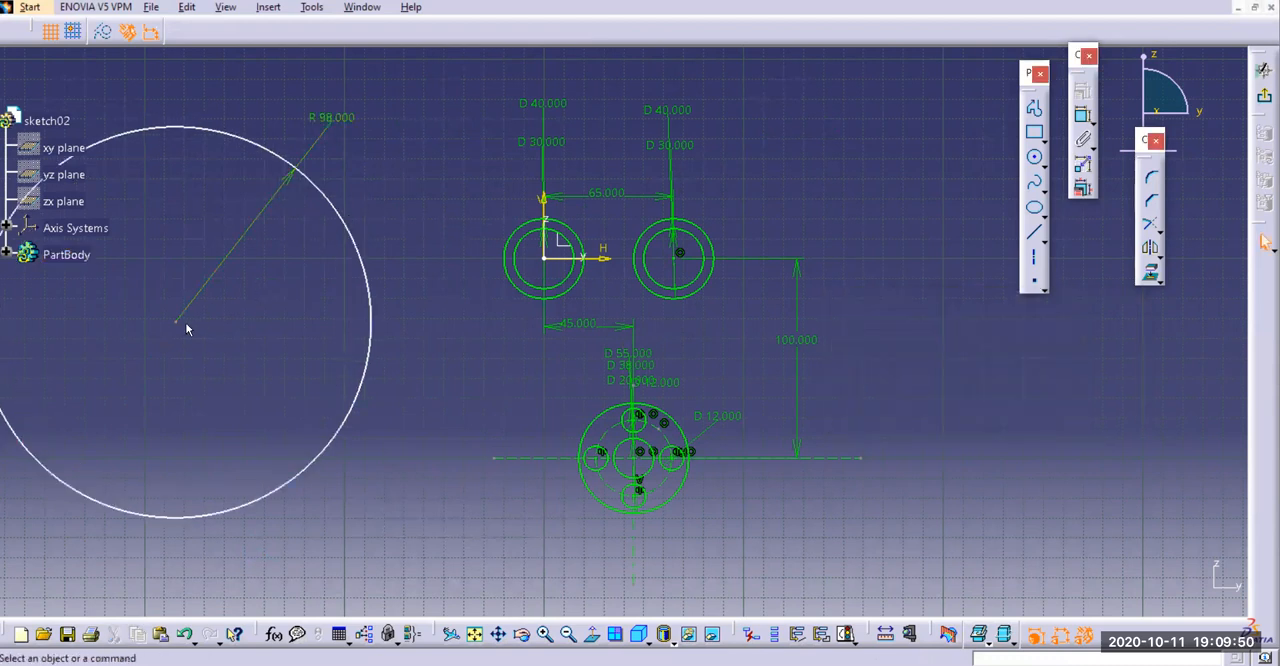
Move the R98 circle around the profile and make it tangent to the upper-left 40 mm circle
{"action": "left_click_drag", "start_coordinate": [180, 322], "coordinate": [681, 330]}
{"action": "left_click", "coordinate": [930, 260]}
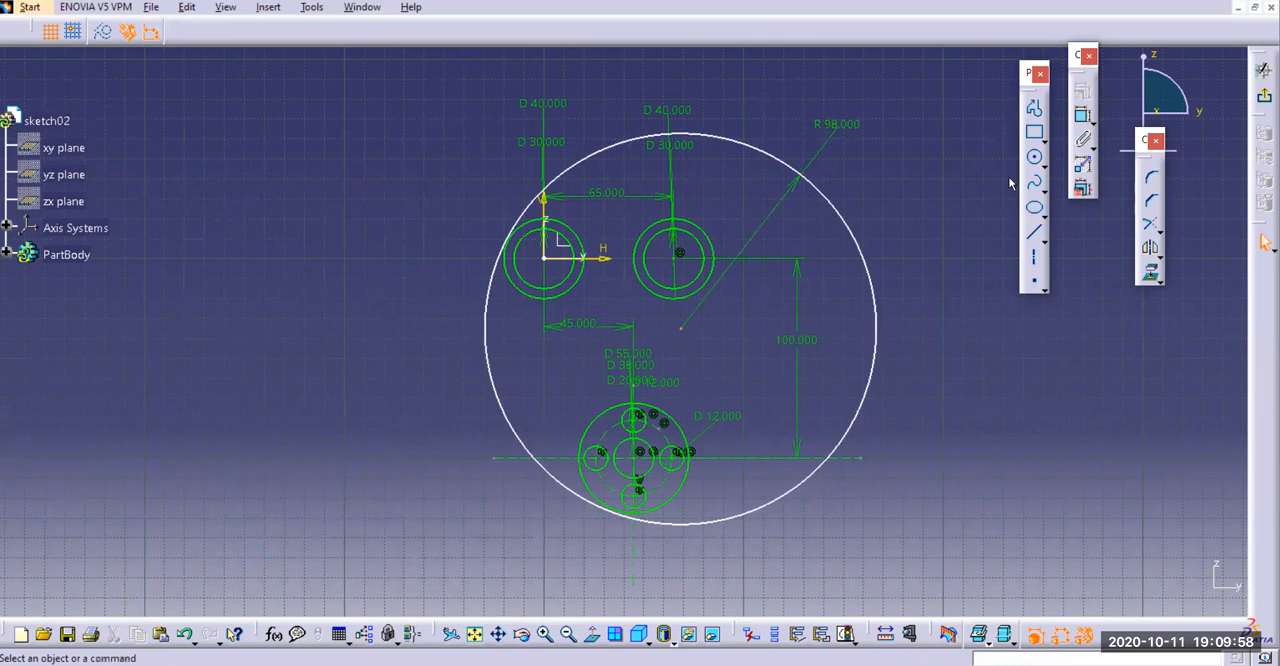
{"action": "left_click", "coordinate": [1085, 117]}
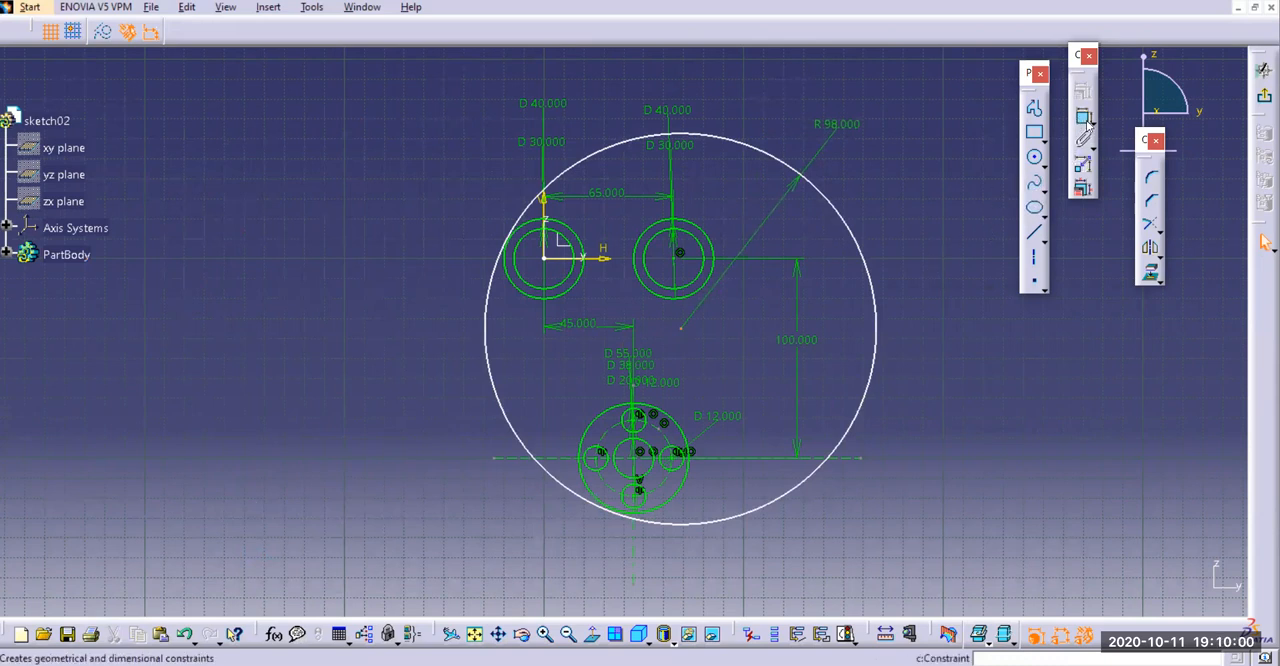
{"action": "left_click", "coordinate": [522, 212]}
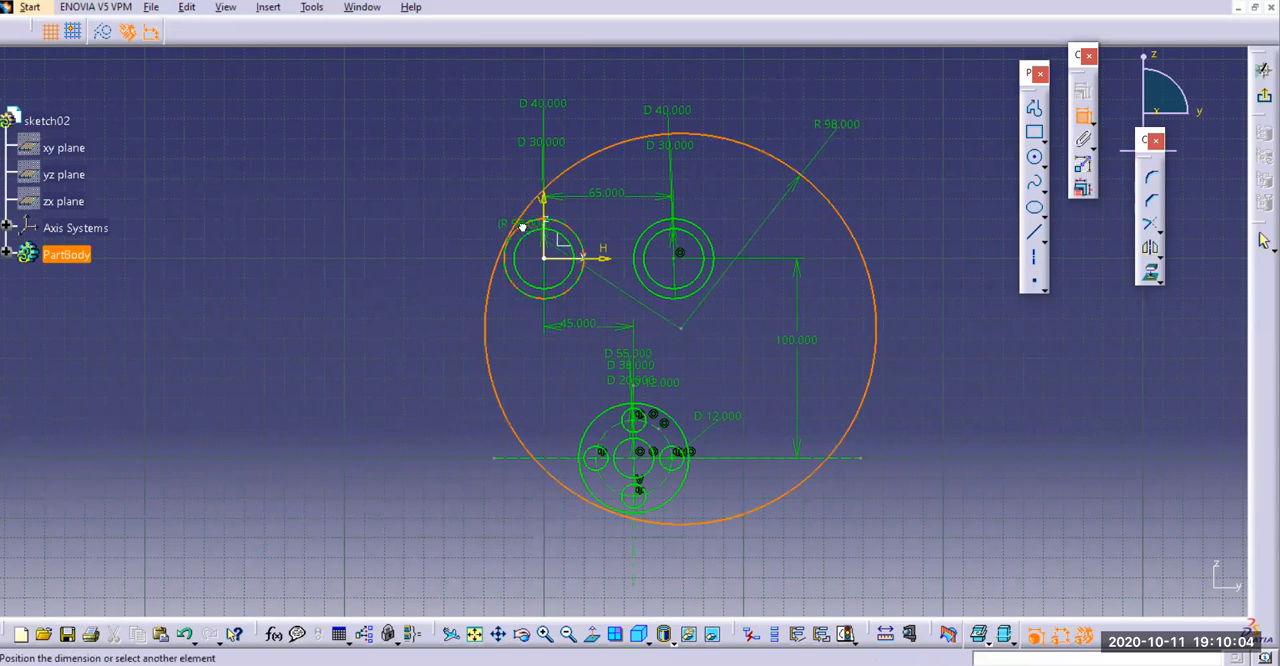
{"action": "right_click", "coordinate": [464, 140]}
{"action": "left_click", "coordinate": [514, 257]}
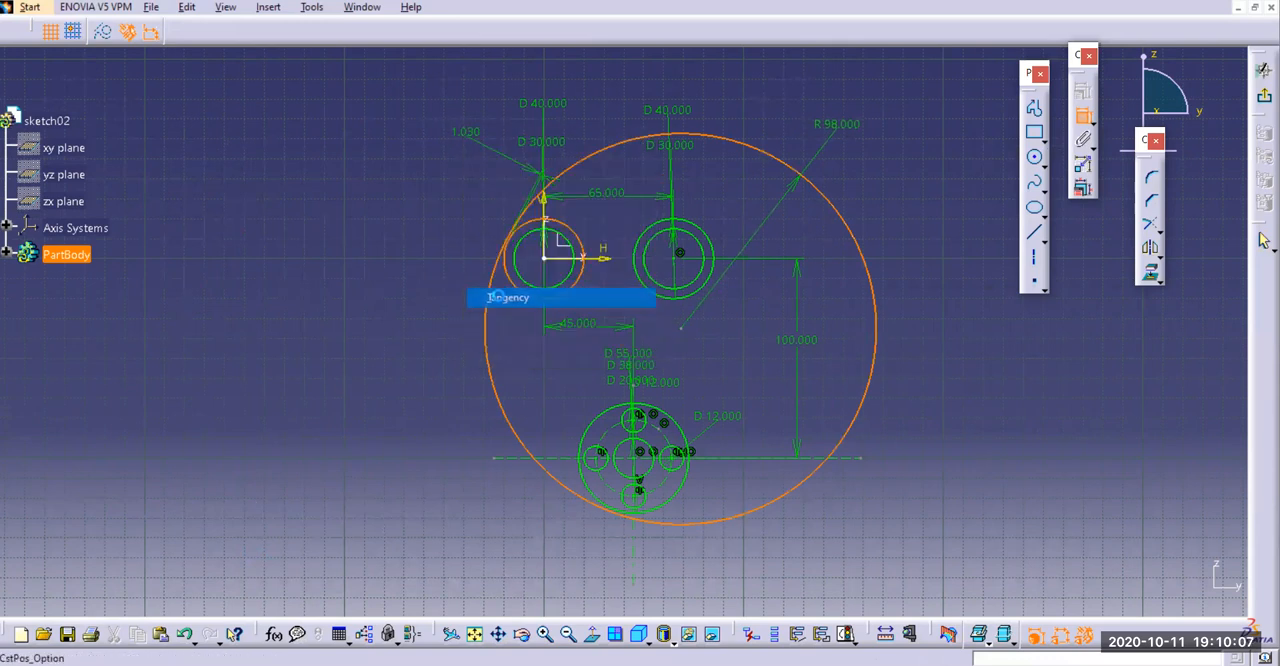
Add a tangency constraint between the R98 circle and the lower 55 mm circle
{"action": "left_click", "coordinate": [668, 510]}
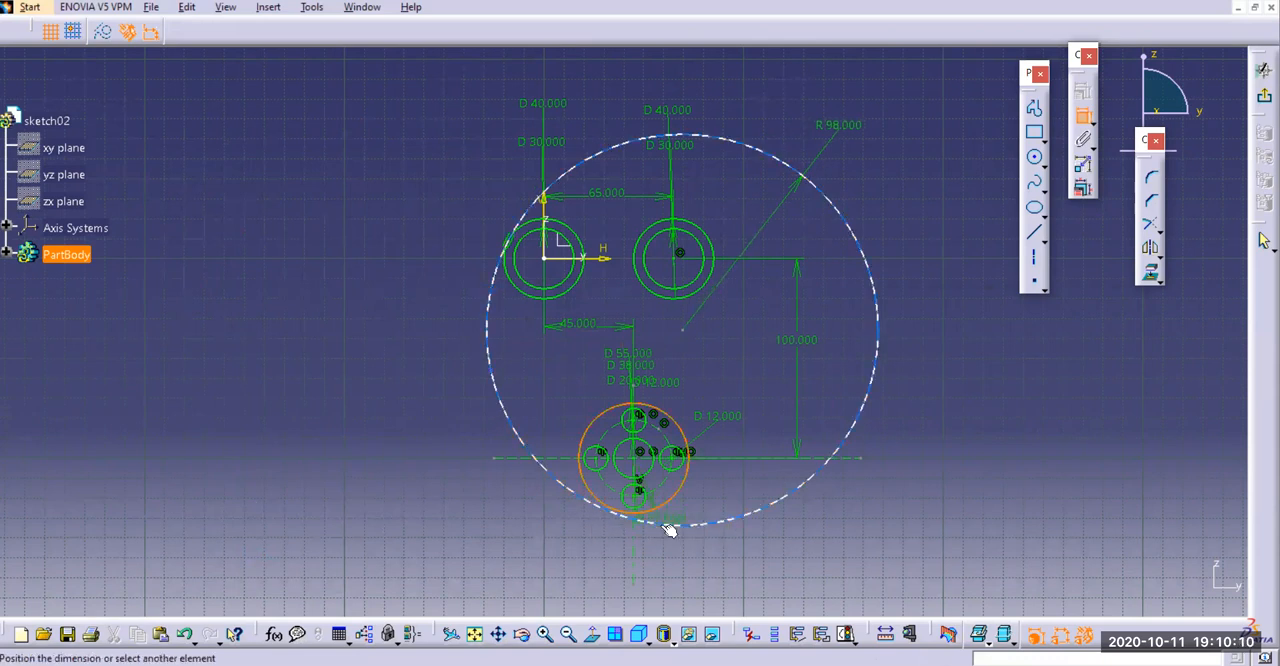
{"action": "left_click", "coordinate": [668, 524]}
{"action": "right_click", "coordinate": [709, 488]}
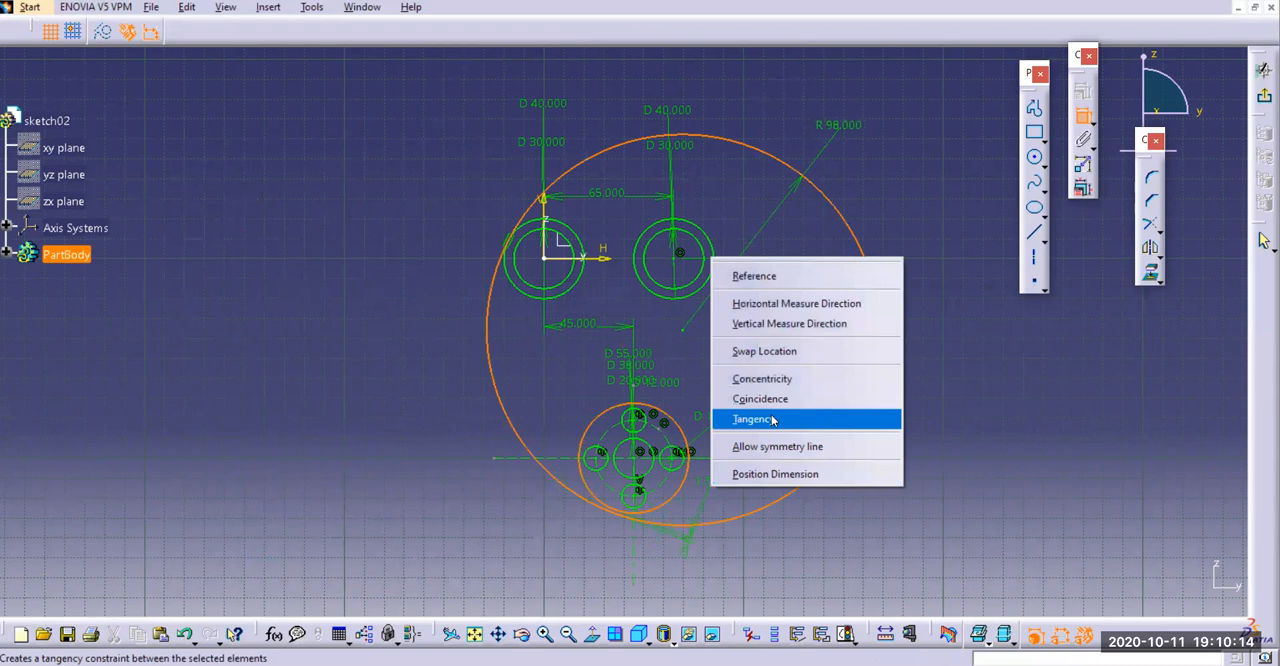
{"action": "left_click", "coordinate": [772, 419]}
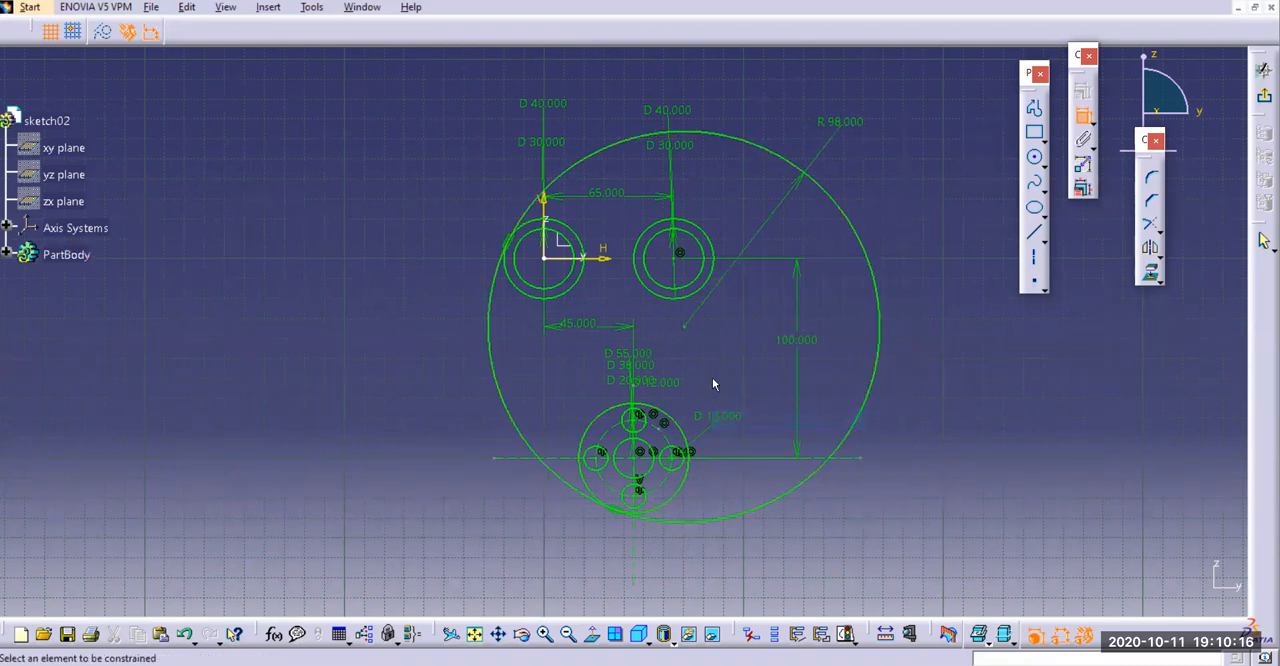
{"action": "left_click", "coordinate": [1085, 119]}
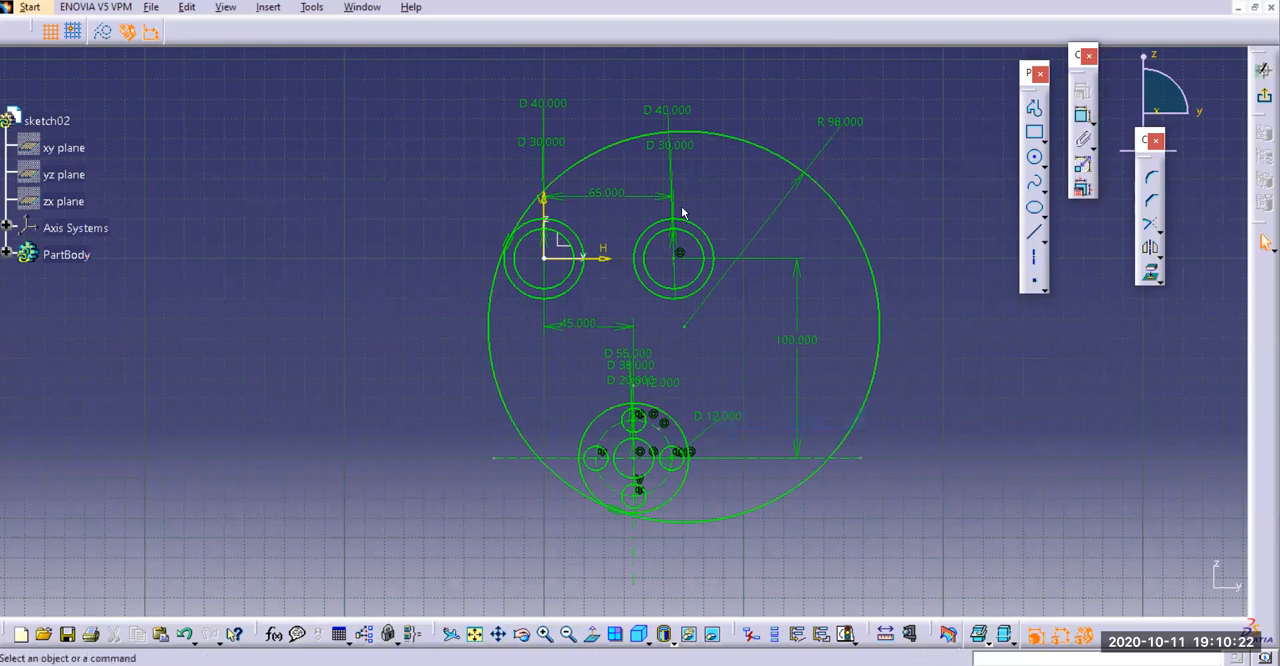
Draw a bi-tangent line from the right side of the upper-right 40 mm circle to the right side of the lower 55 mm circle
{"action": "left_click", "coordinate": [1045, 241]}
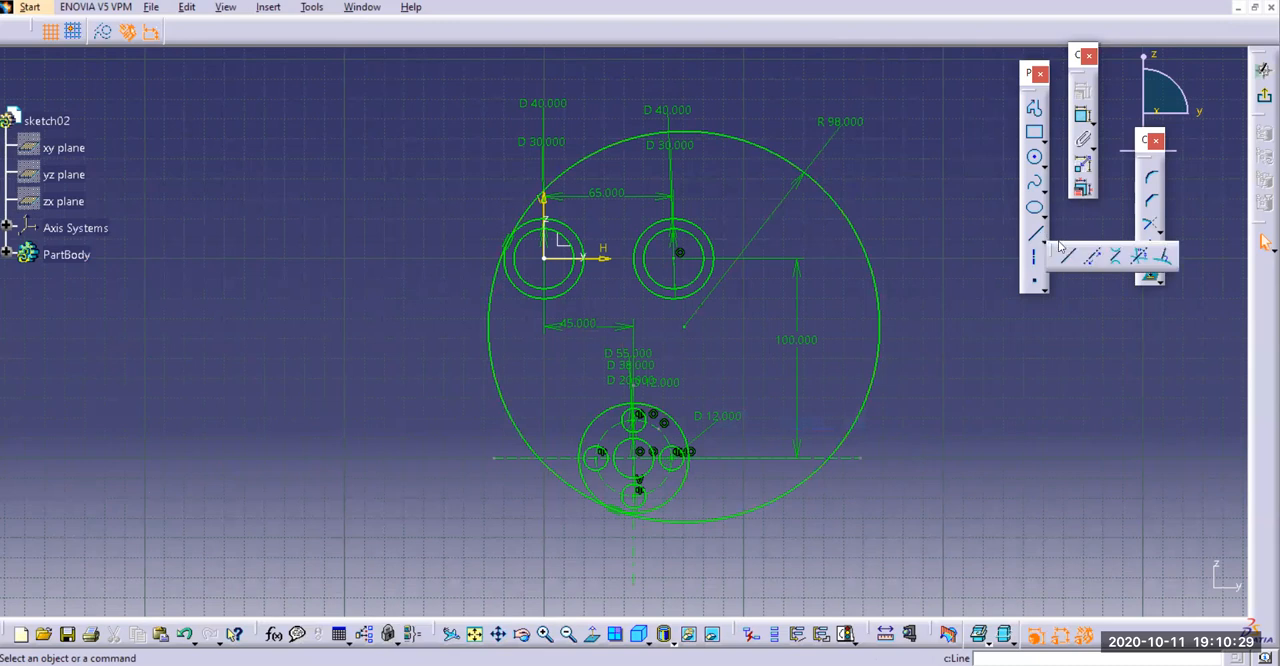
{"action": "left_click", "coordinate": [1117, 257]}
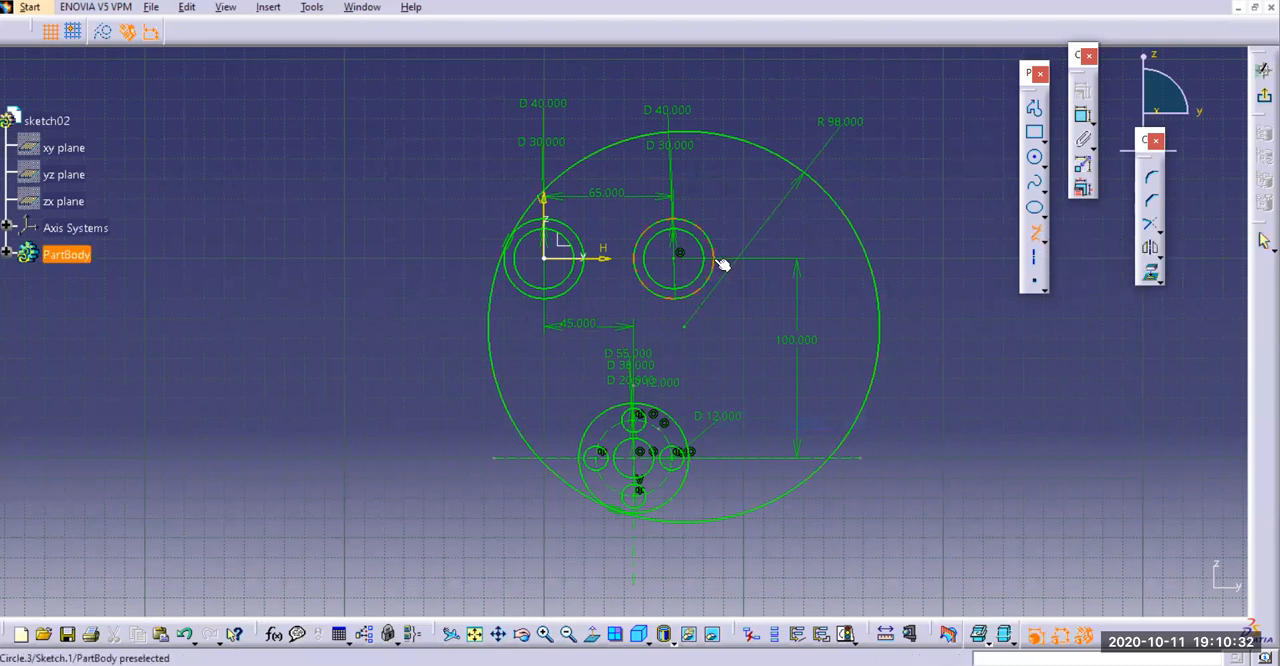
{"action": "left_click", "coordinate": [720, 262]}
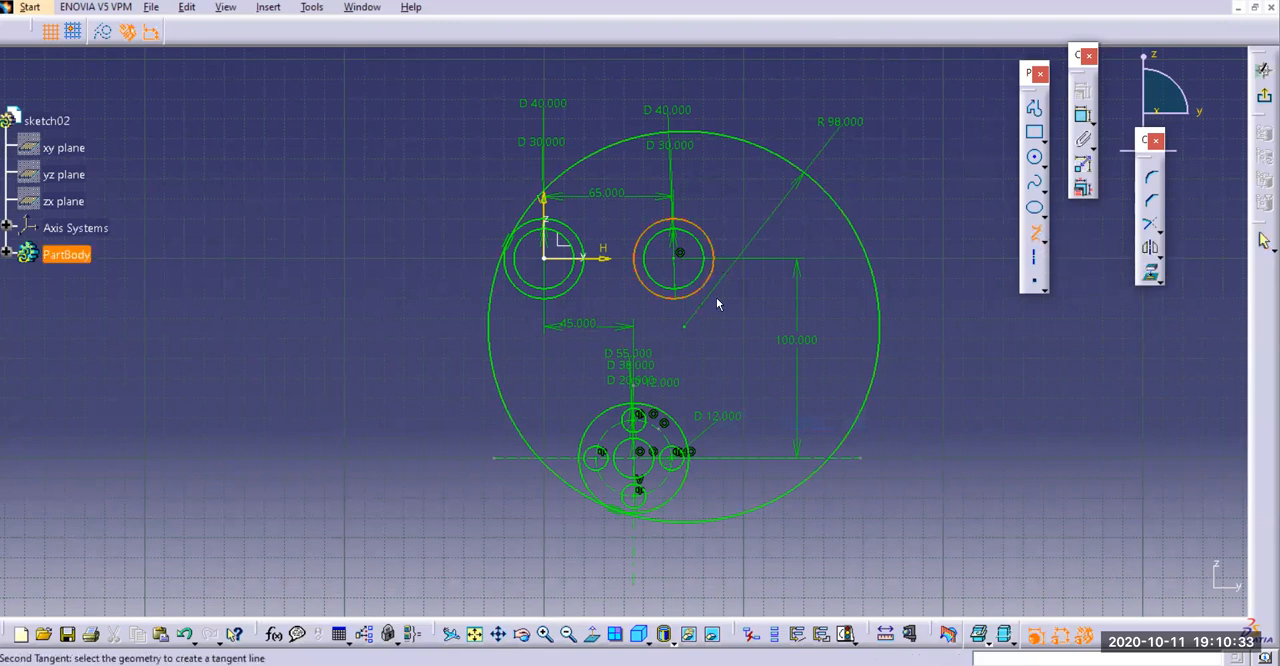
{"action": "left_click", "coordinate": [695, 470]}
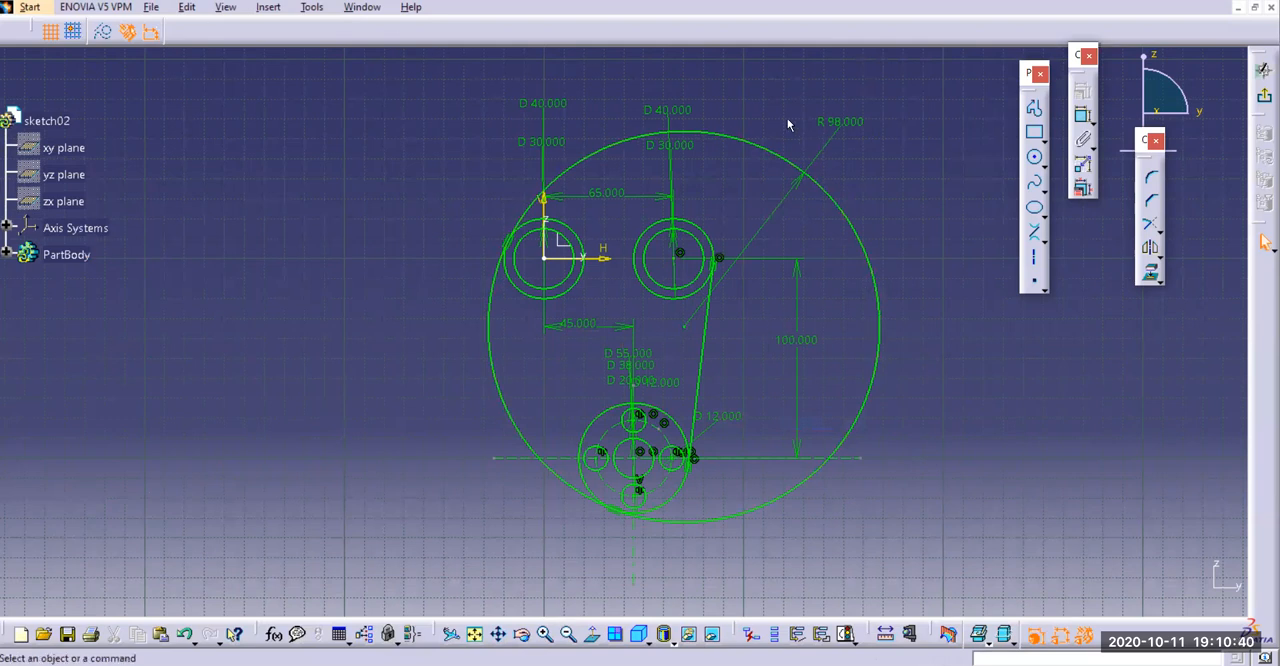
Quick-trim the R98 circle to leave only the left arc between the upper-left 40 mm circle and the lower 55 mm circle
{"action": "left_click", "coordinate": [1161, 234]}
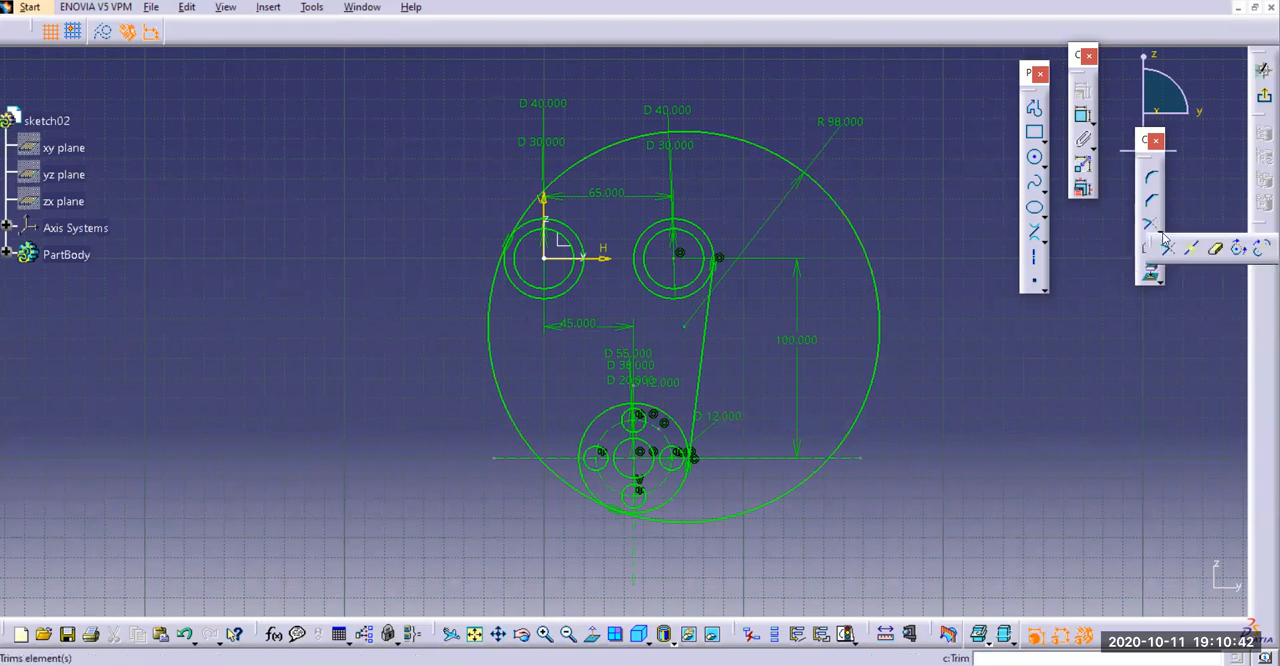
{"action": "left_click", "coordinate": [1217, 250]}
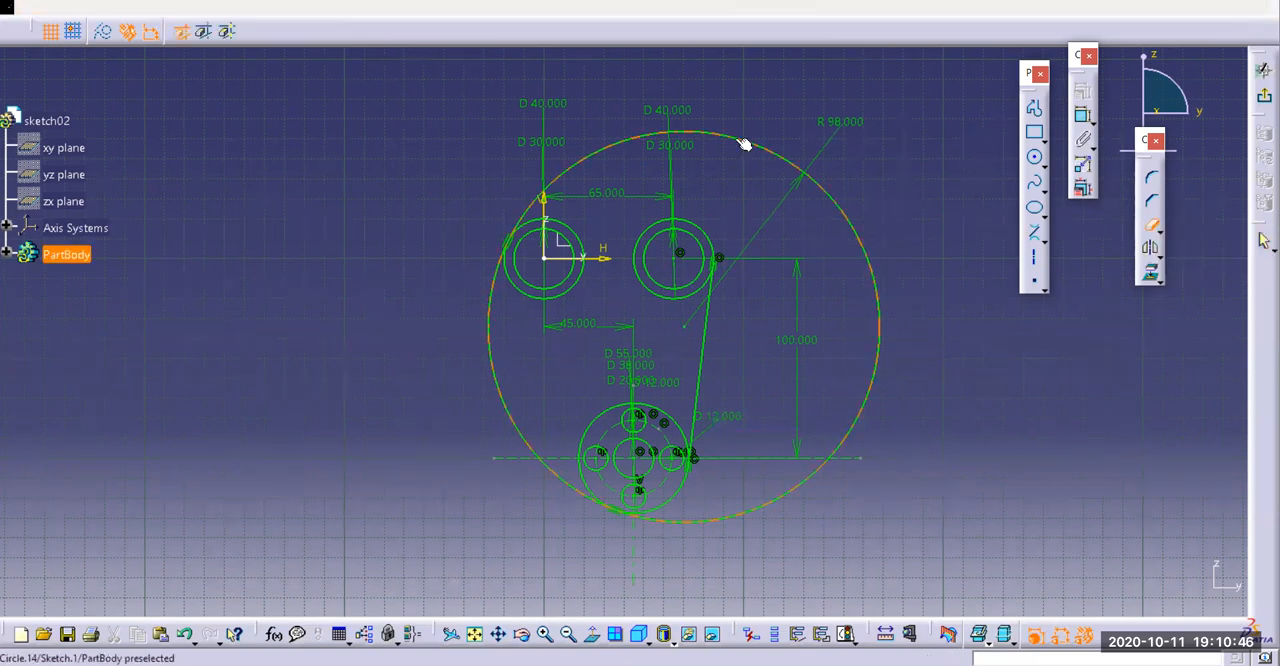
{"action": "left_click", "coordinate": [742, 144]}
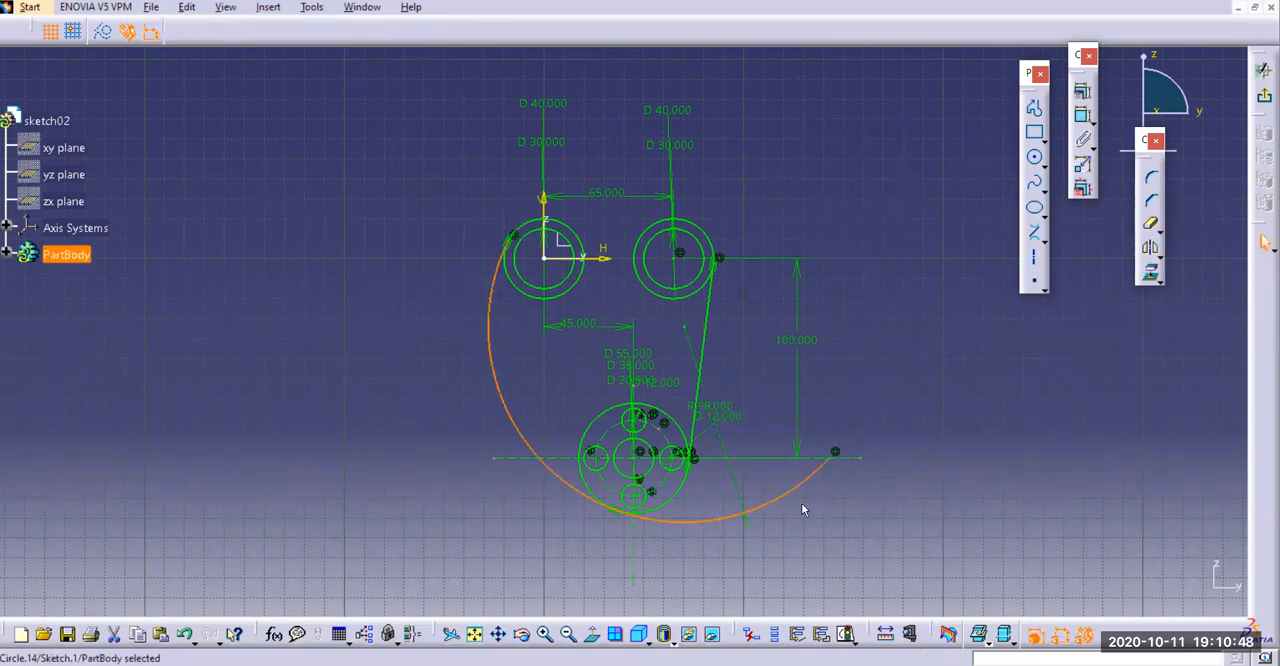
{"action": "left_click", "coordinate": [1150, 223]}
{"action": "left_click", "coordinate": [795, 489]}
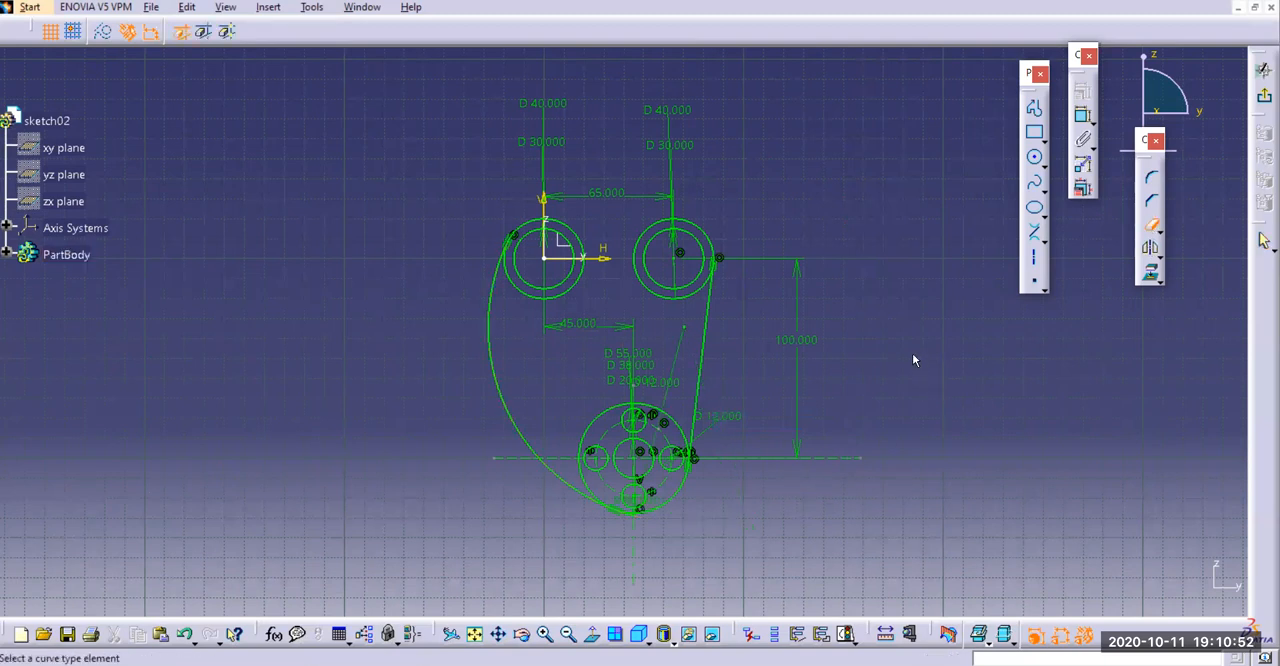
{"action": "key", "text": "Escape"}
Check the reference drawing and add a 20 mm radius corner between the two upper 40 mm circles without trimming them
{"action": "key", "text": "alt+Tab"}
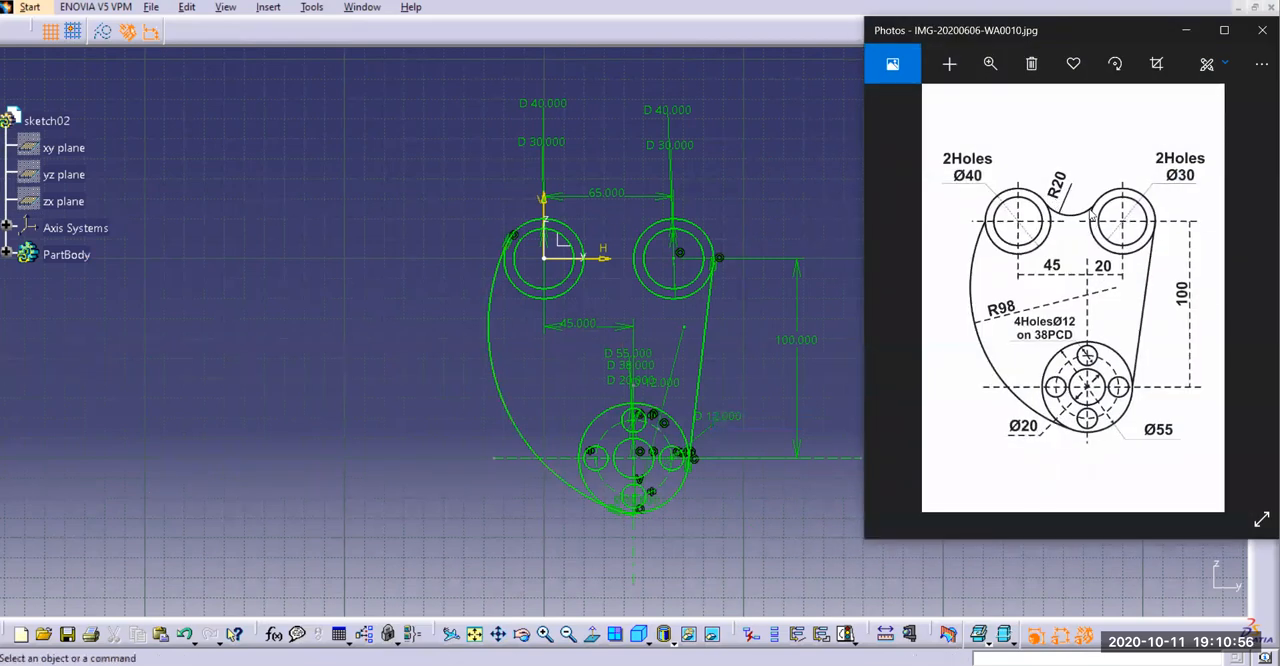
{"action": "left_click", "coordinate": [1186, 30]}
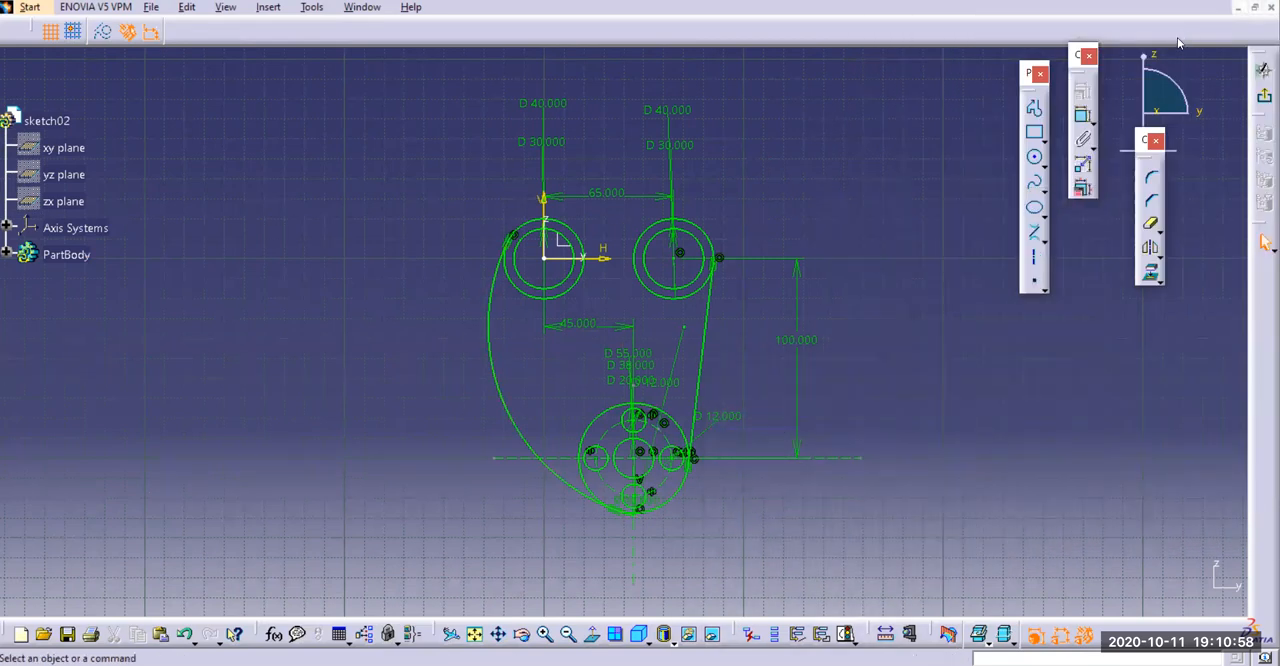
{"action": "left_click", "coordinate": [1153, 178]}
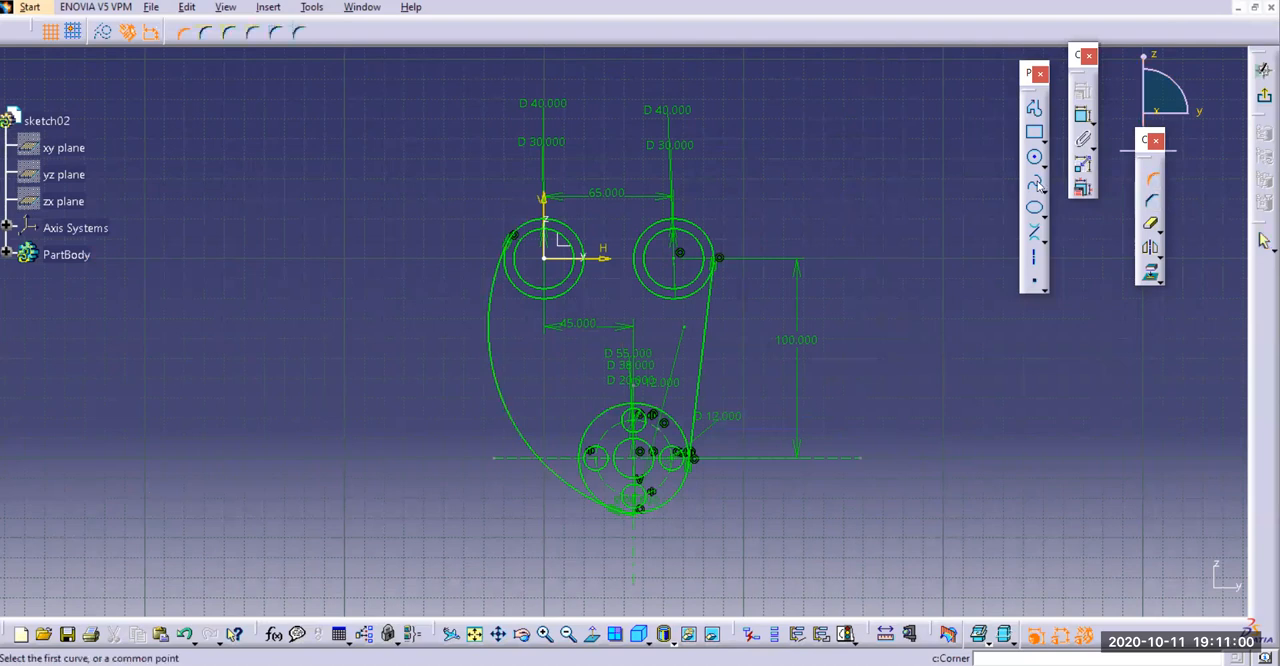
{"action": "left_click", "coordinate": [228, 33]}
{"action": "left_click", "coordinate": [573, 236]}
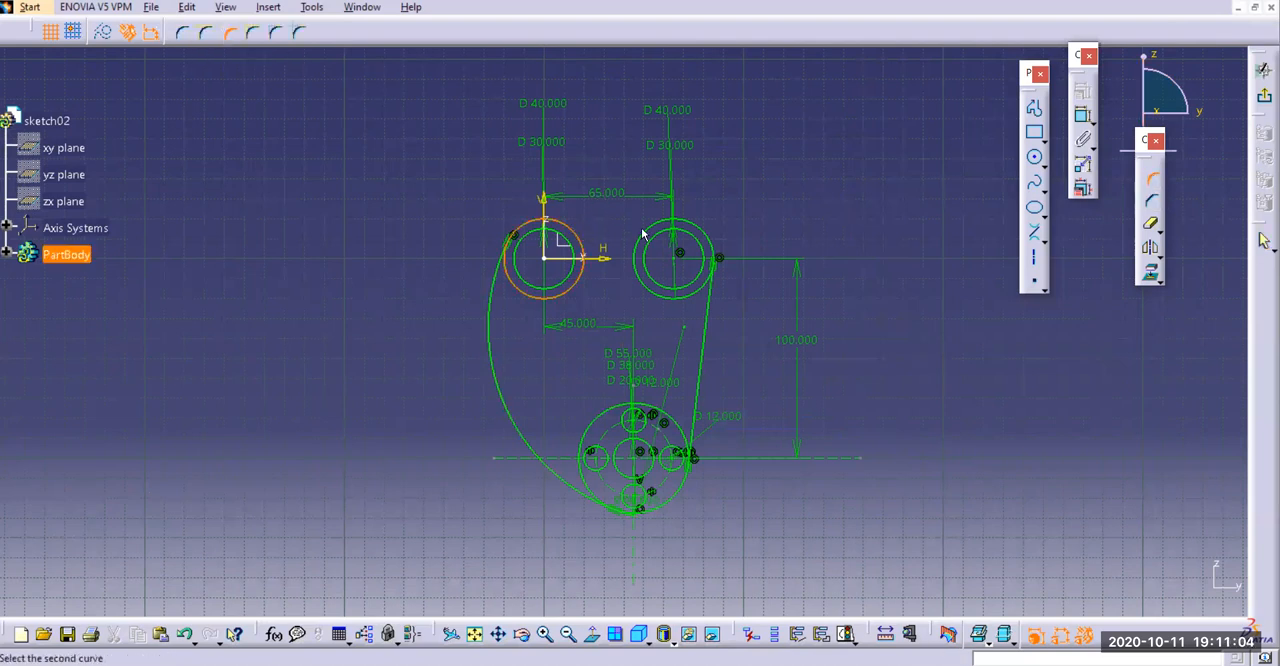
{"action": "left_click", "coordinate": [648, 232]}
{"action": "left_click", "coordinate": [629, 236]}
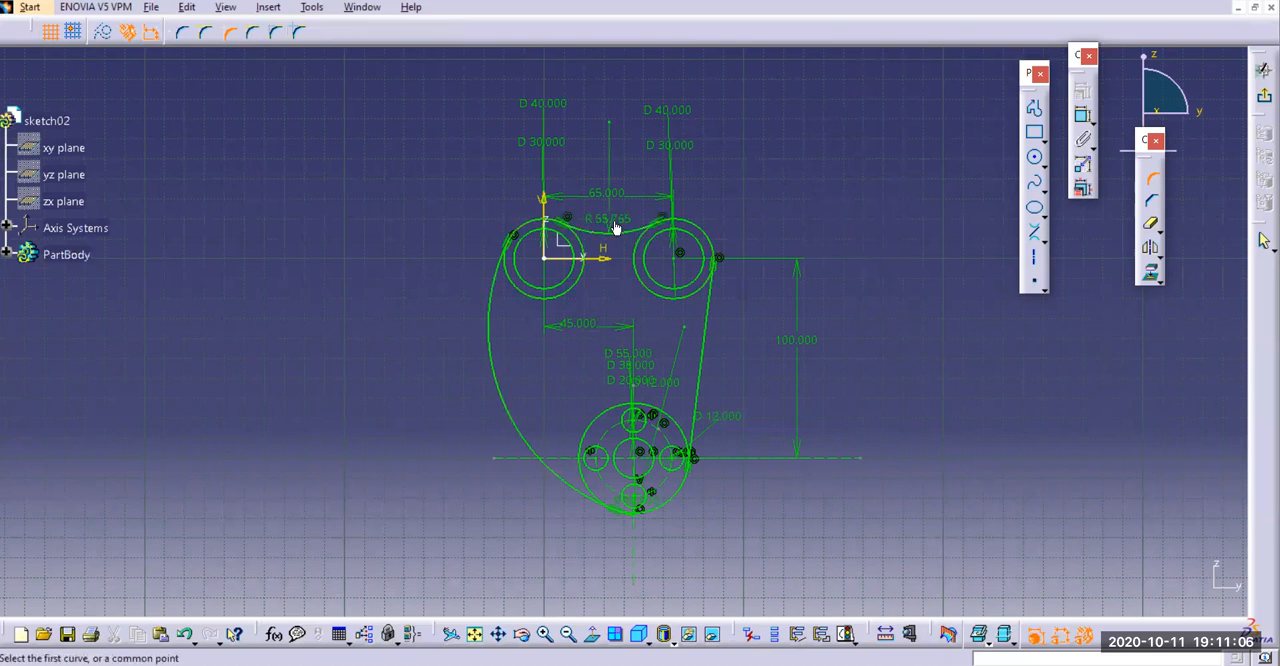
{"action": "double_click", "coordinate": [612, 220]}
{"action": "type", "text": "20"}
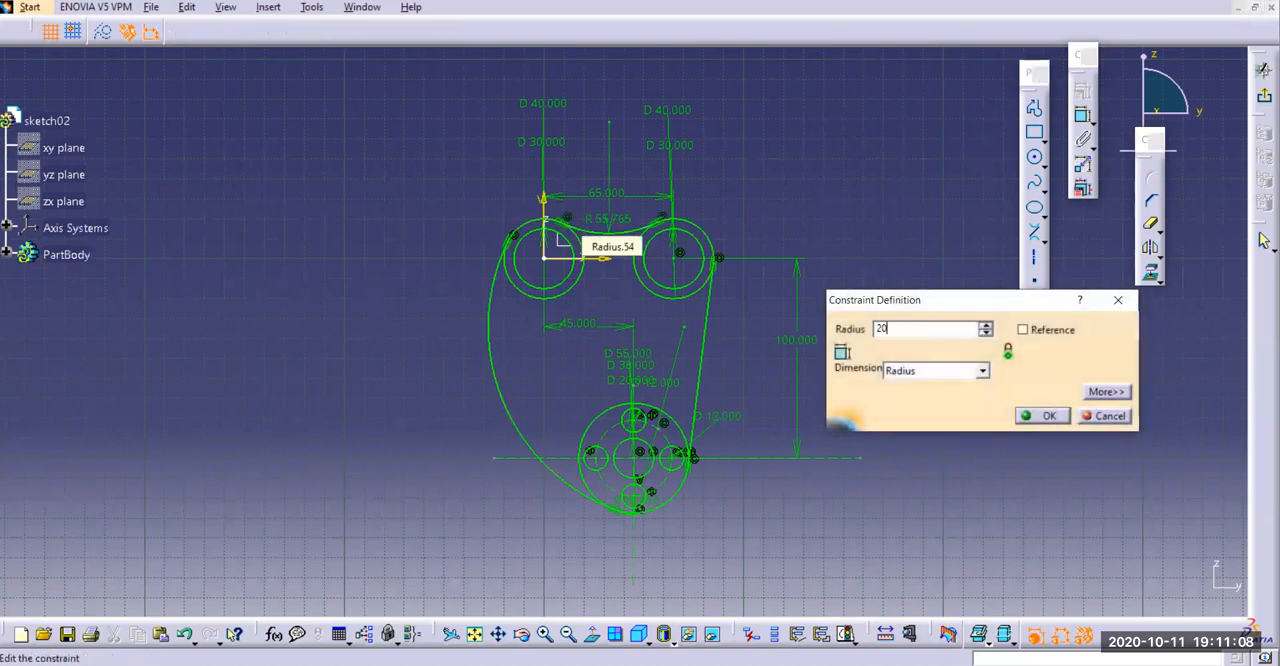
{"action": "key", "text": "Return"}
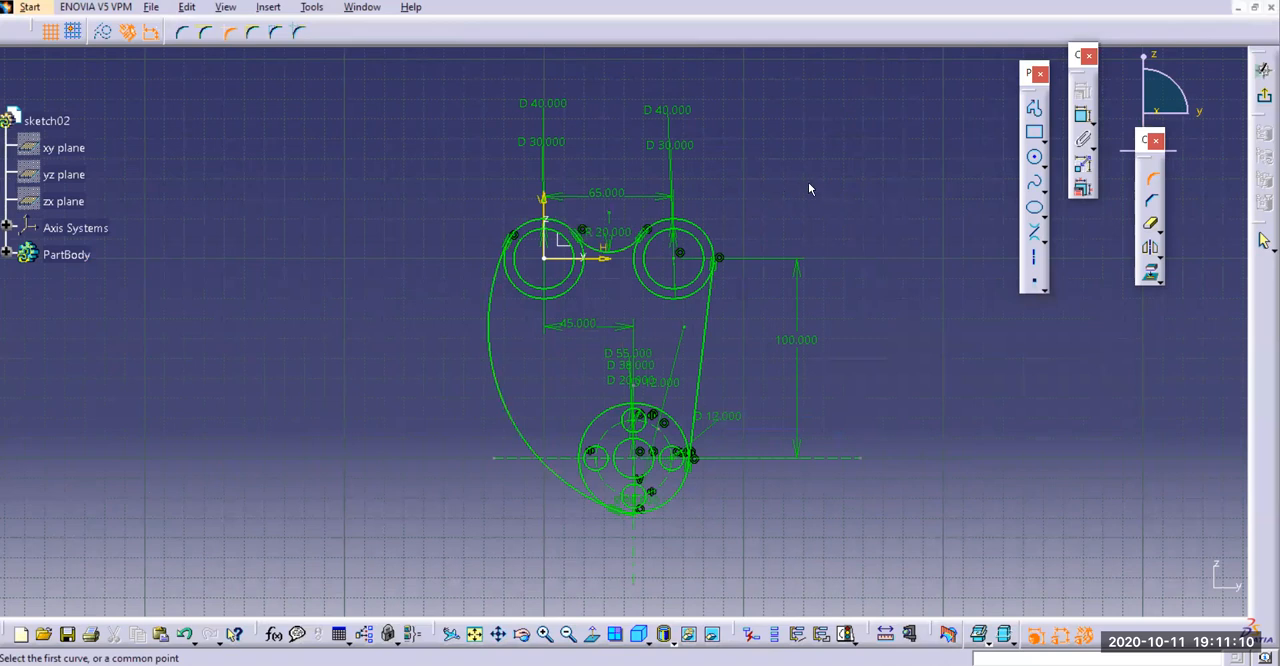